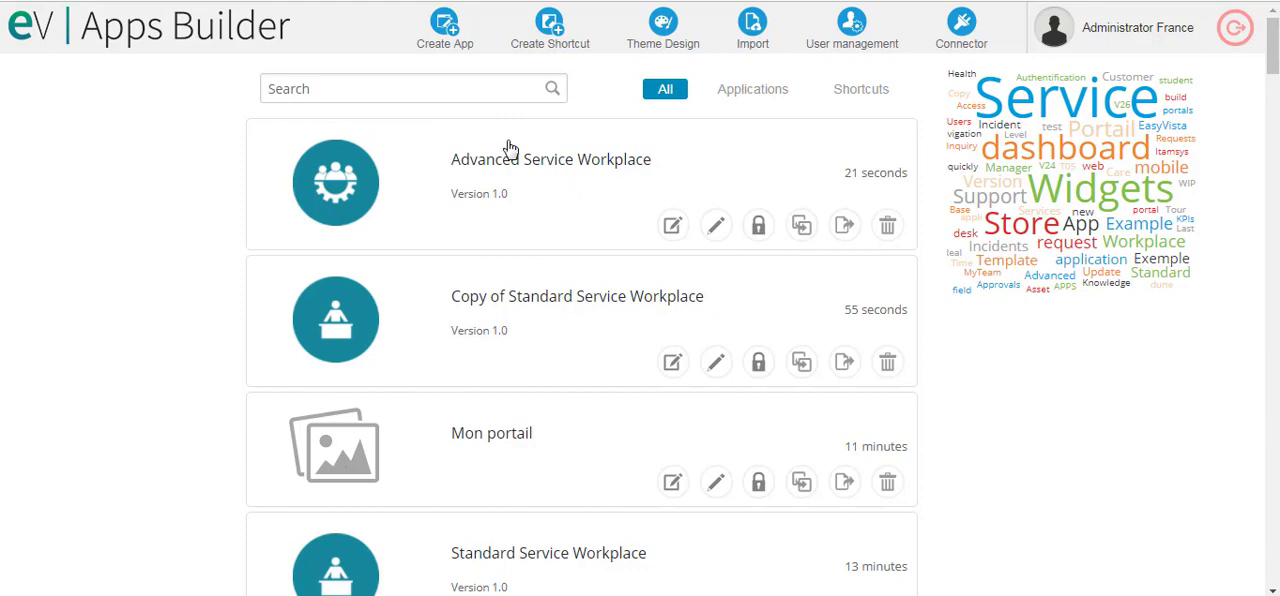
# - Duplicate the Advanced Service Workplace app and open the copy's home page
pyautogui.click(801, 225)
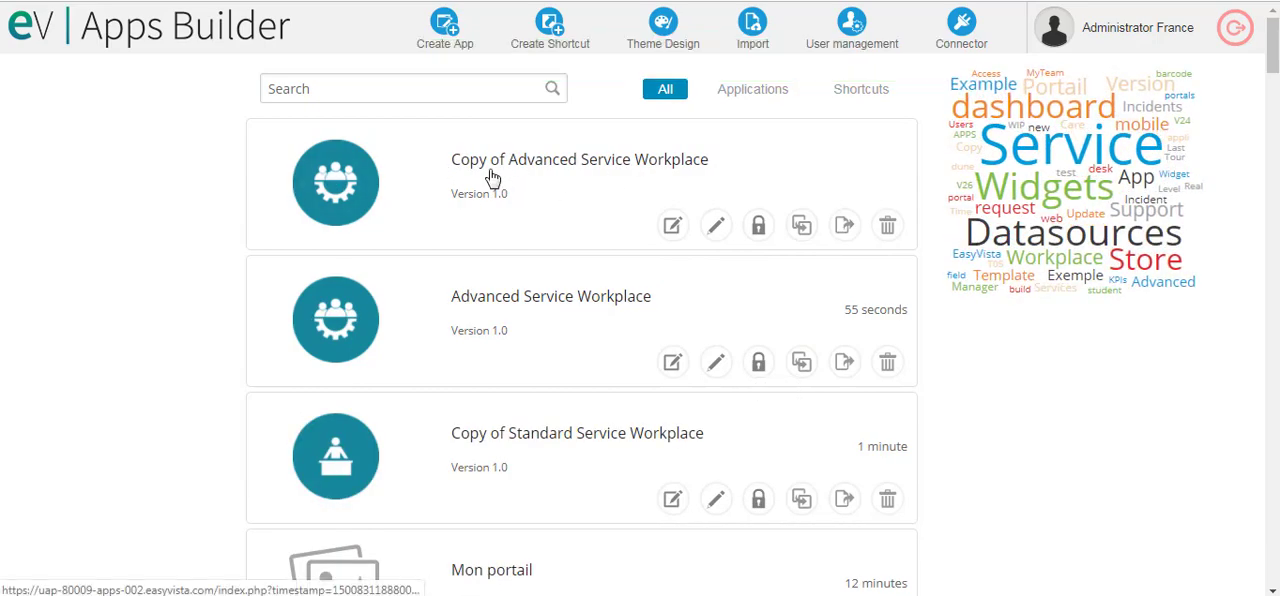
pyautogui.click(341, 190)
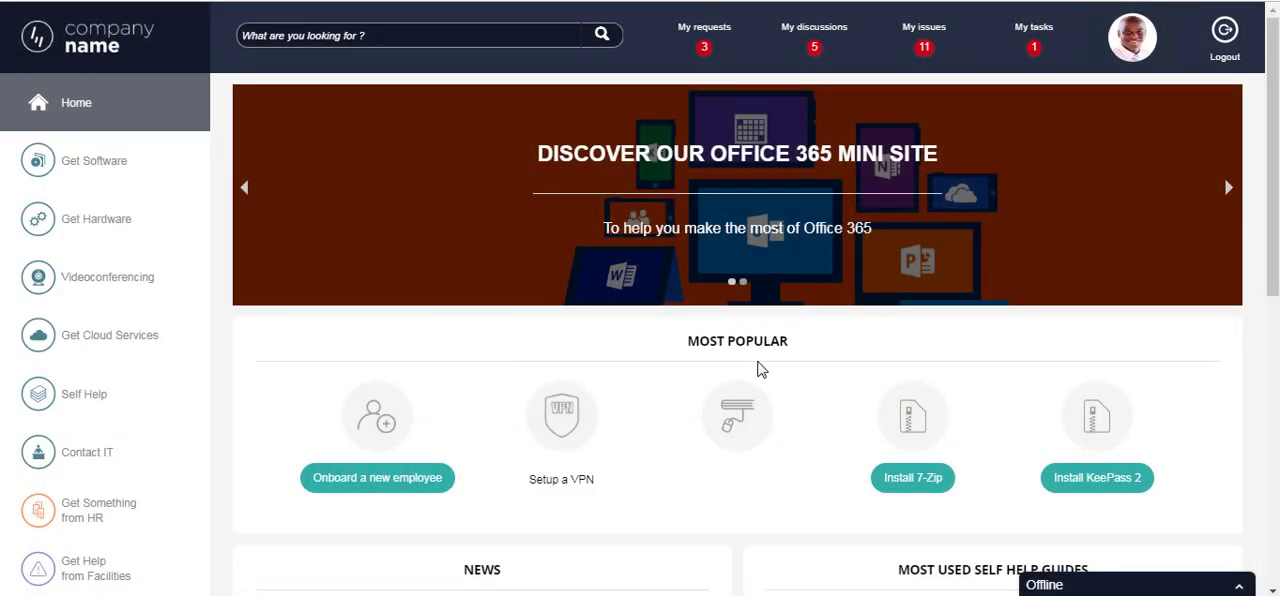
pyautogui.scroll(-10, 1115, 325)
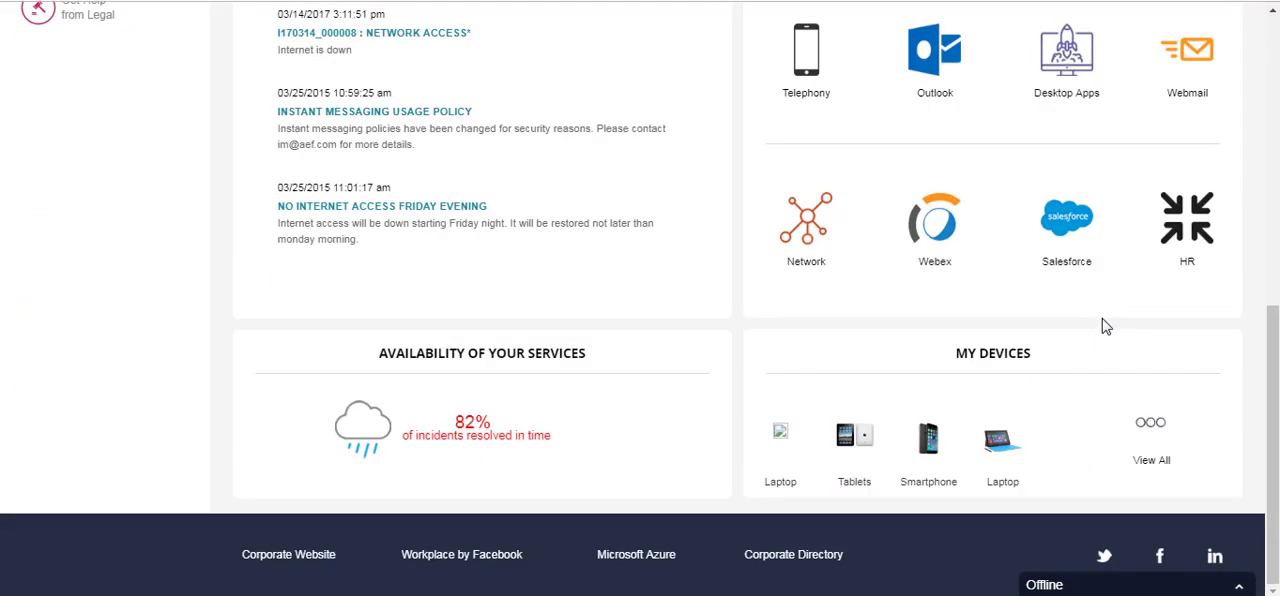
pyautogui.scroll(10, 1101, 320)
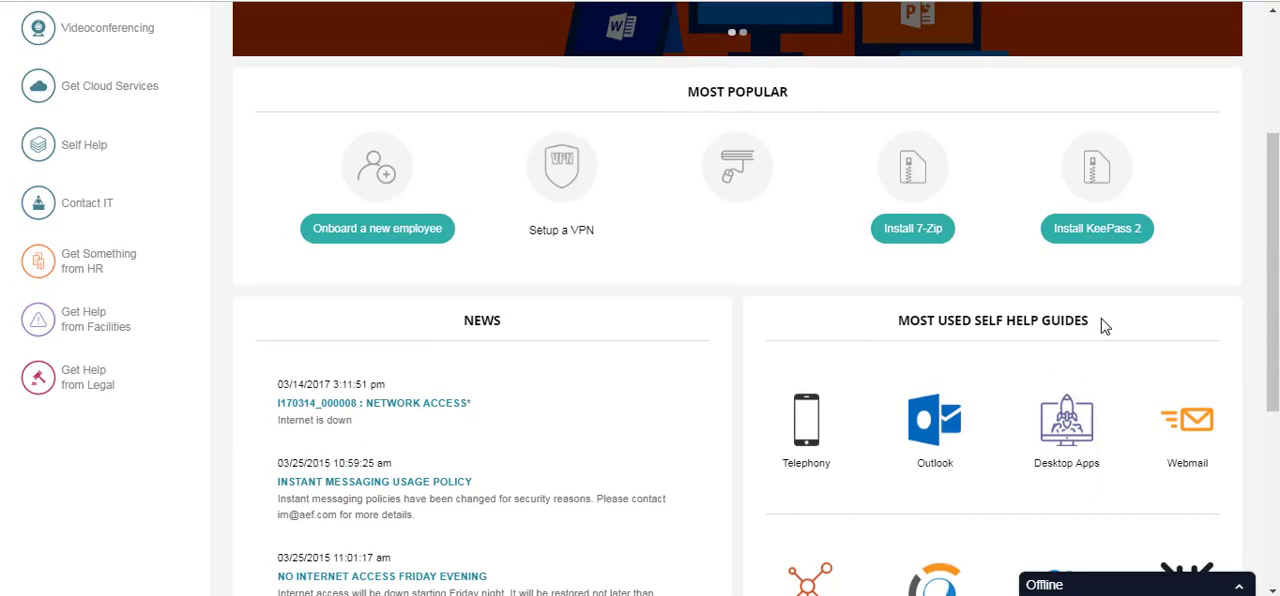
pyautogui.scroll(1, 1101, 326)
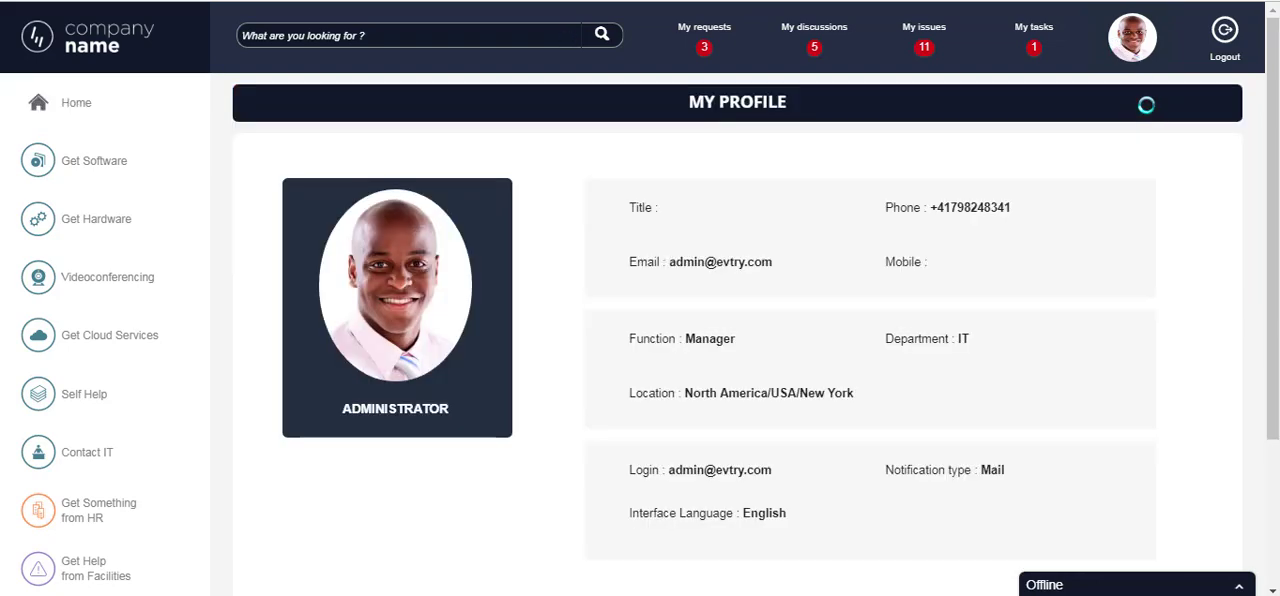
# - Review the My Profile page including its edit option, and return to the home page
pyautogui.scroll(-2, 1143, 120)
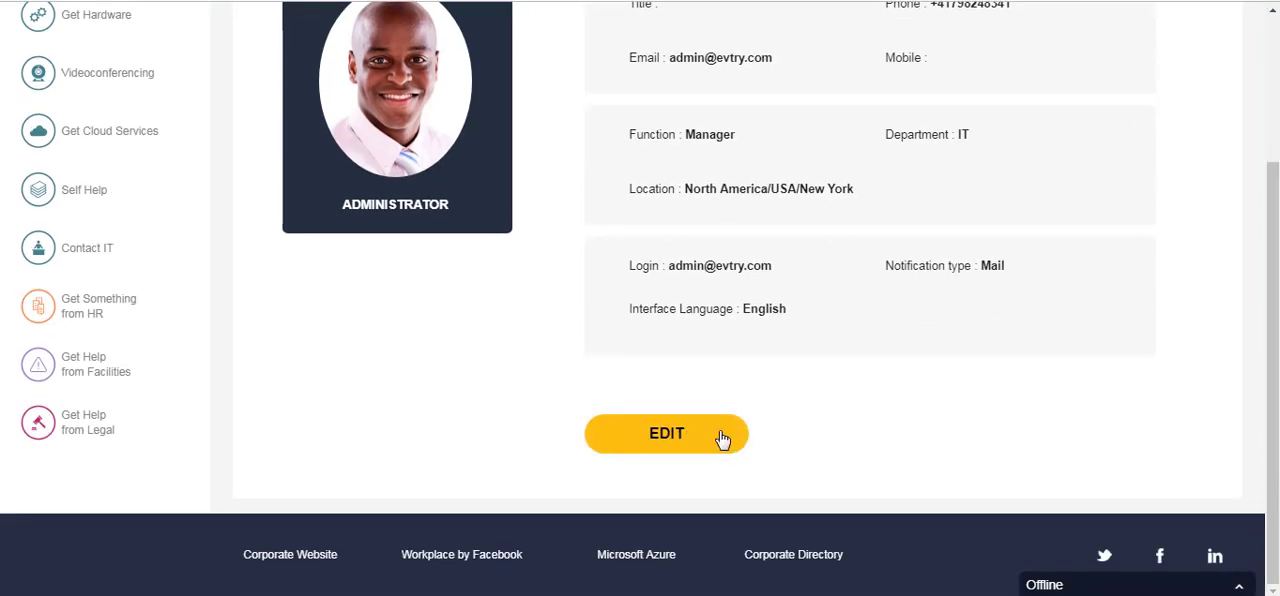
pyautogui.scroll(2, 843, 435)
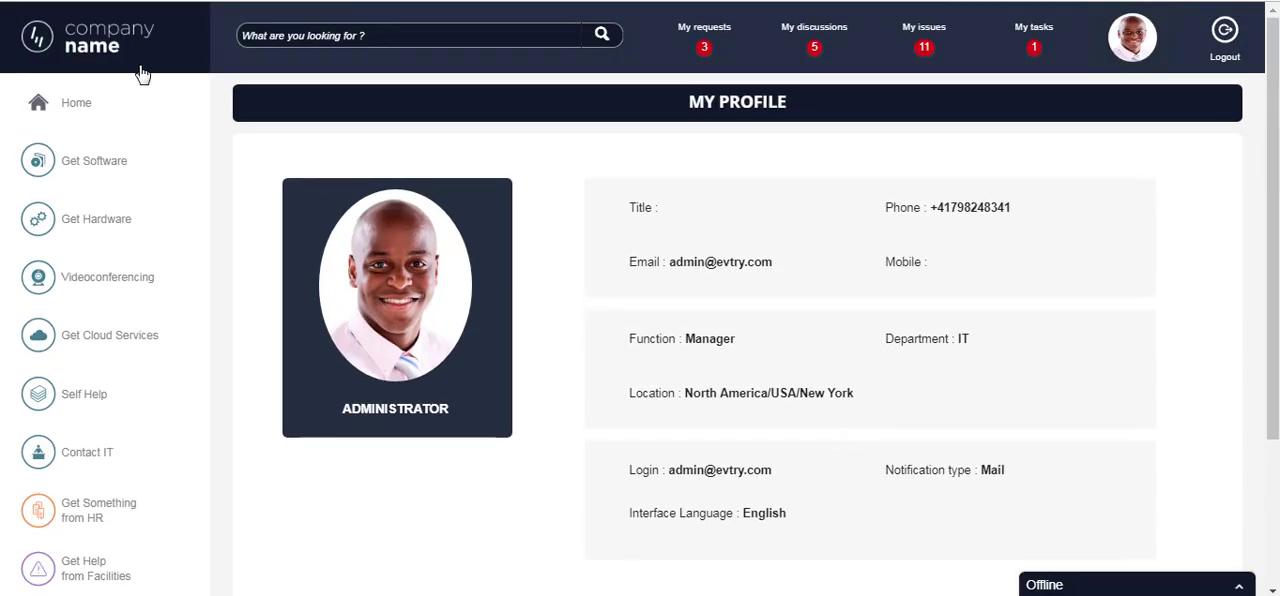
pyautogui.click(260, 80)
pyautogui.scroll(-7, 640, 210)
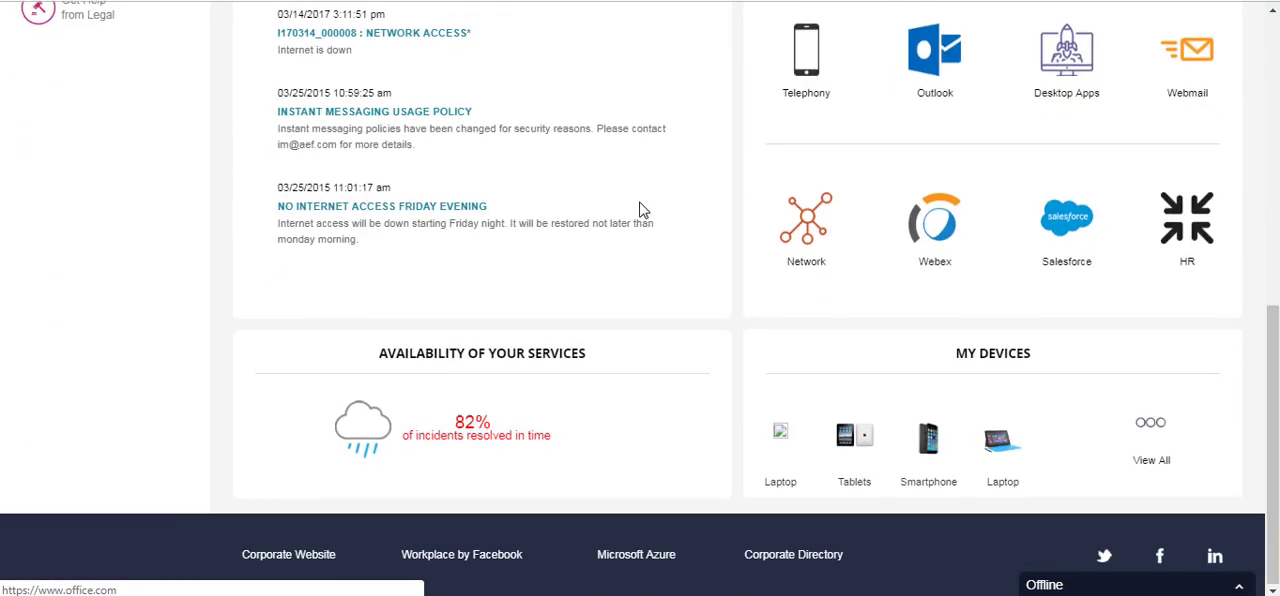
pyautogui.scroll(7, 640, 207)
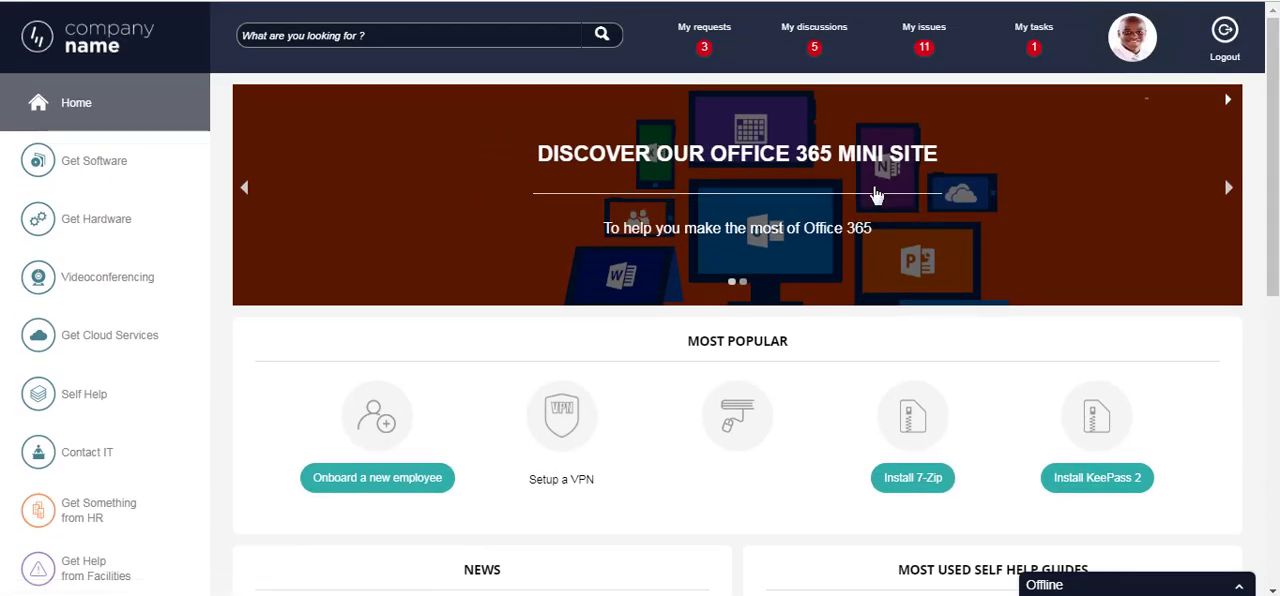
# - Browse the home page banner from the Office 365 mini site slide to the Bring Your Own Device program slide
pyautogui.click(771, 194)
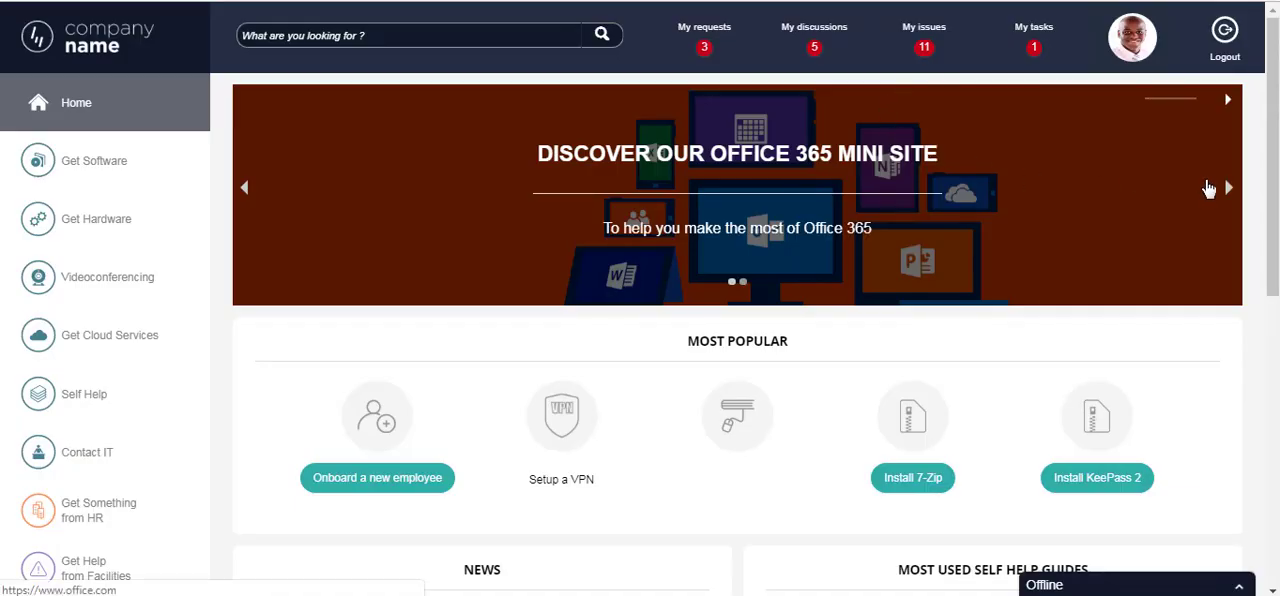
pyautogui.click(1228, 188)
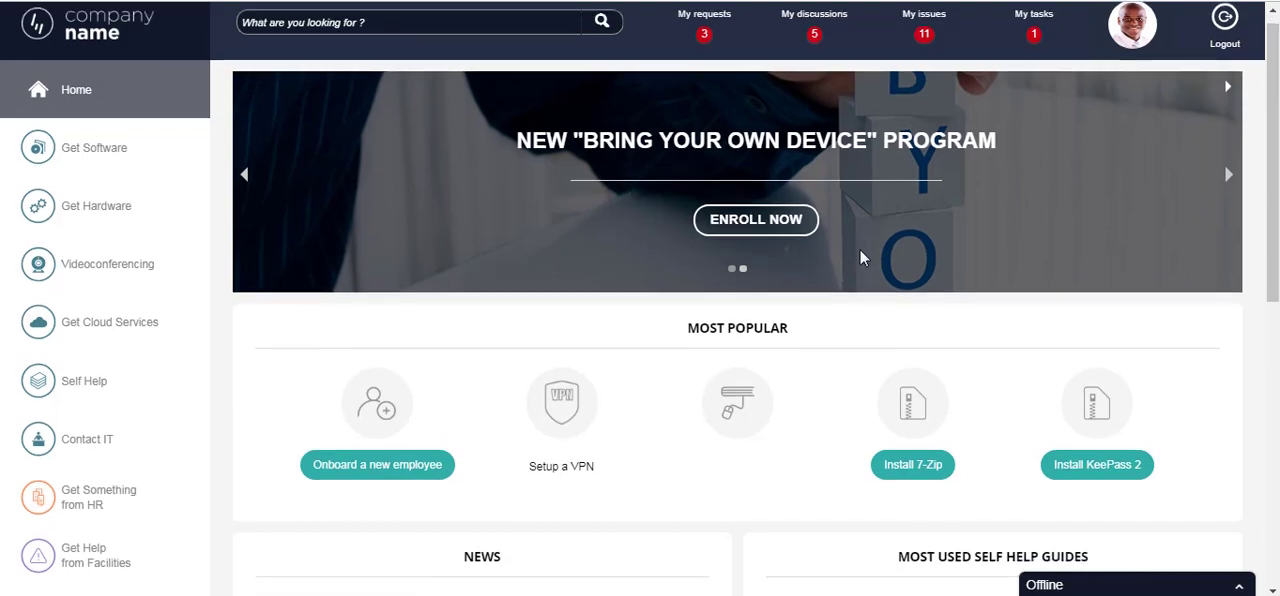
pyautogui.scroll(-1, 859, 252)
pyautogui.scroll(1, 845, 258)
# - Look through the home page sections from Most Popular to My Devices, and open and close the offline chat form
pyautogui.scroll(-3, 840, 260)
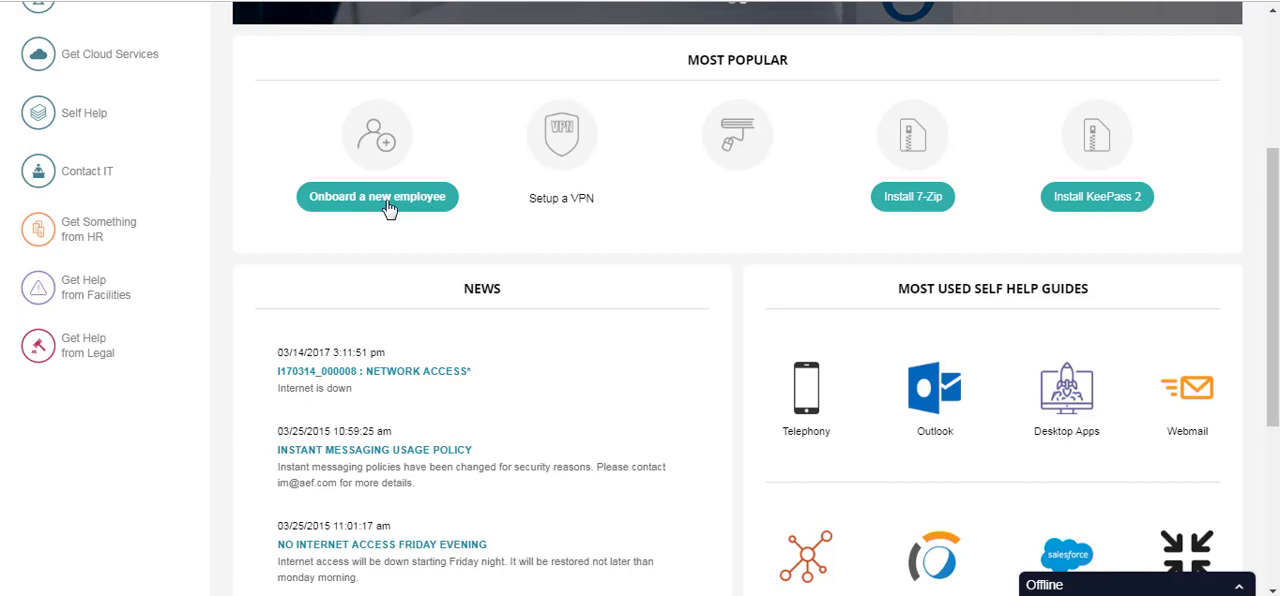
pyautogui.scroll(-2, 768, 254)
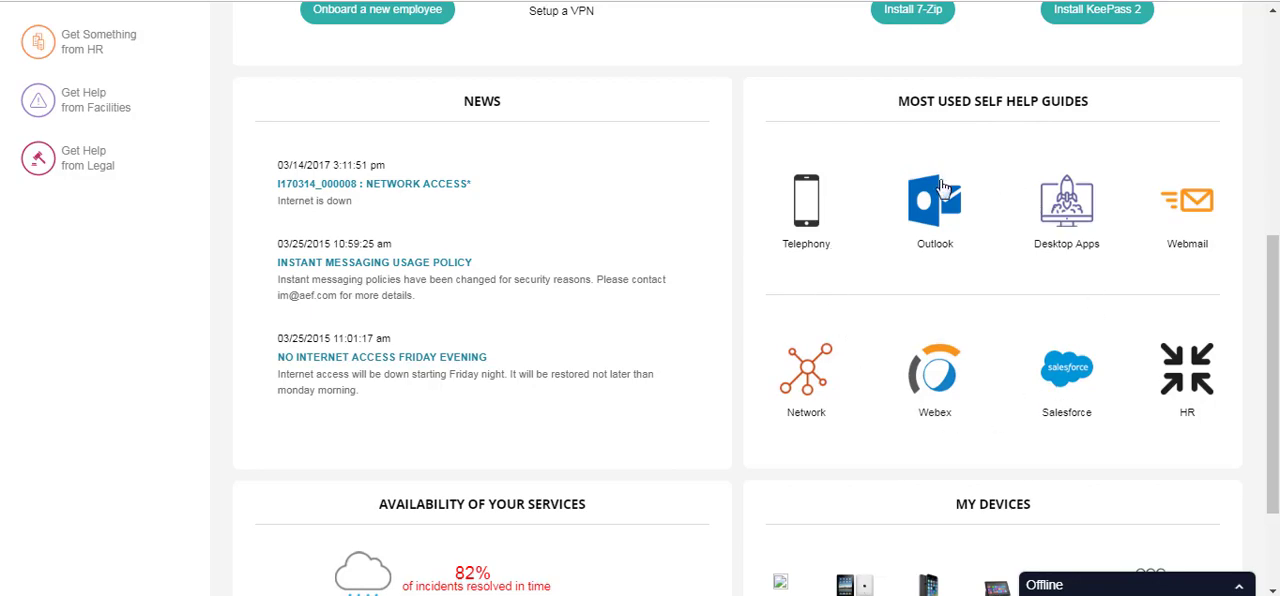
pyautogui.scroll(-1, 943, 188)
pyautogui.scroll(-1, 943, 188)
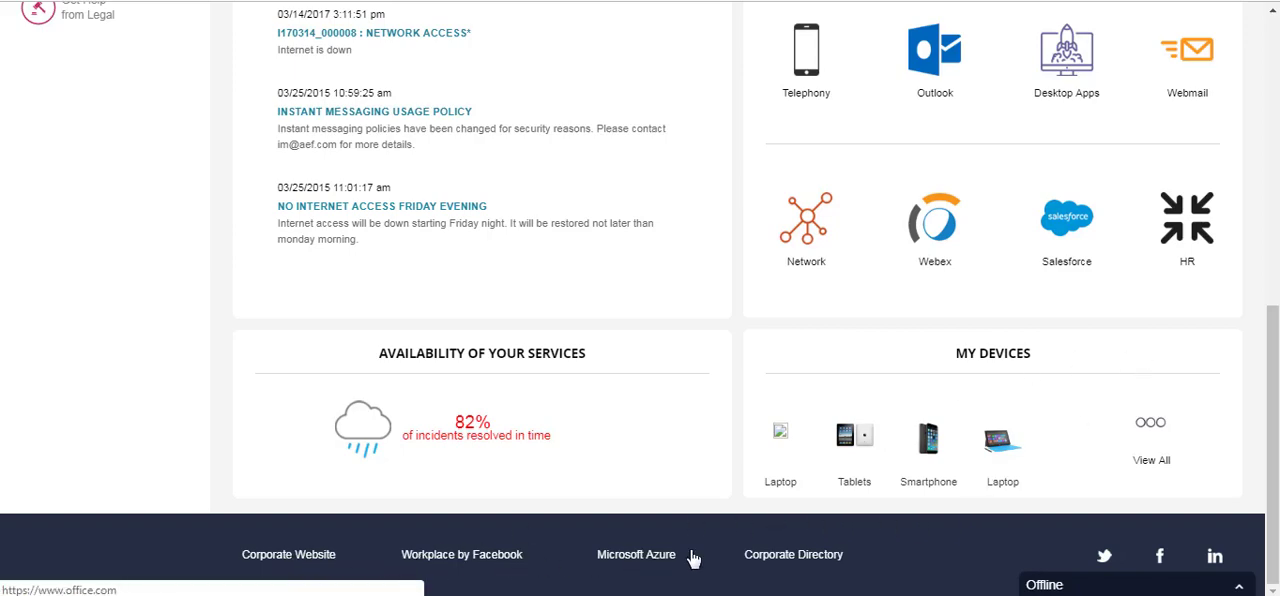
pyautogui.click(1163, 588)
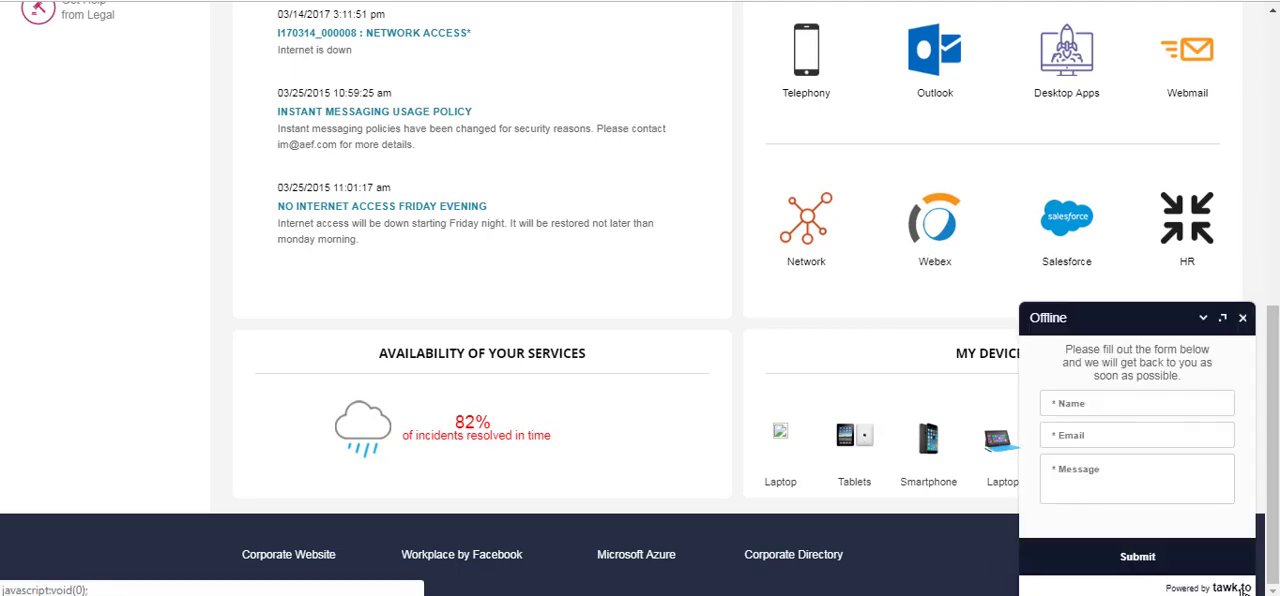
pyautogui.click(1242, 317)
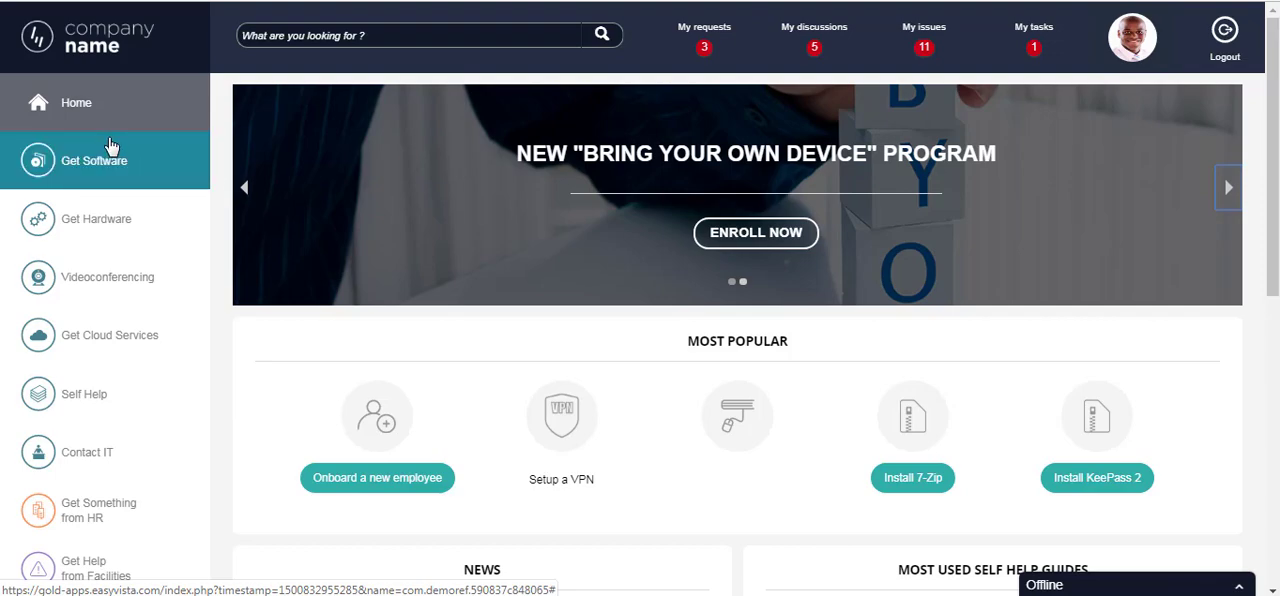
# - Examine the portal's service entries from Get Software through Get Help from Legal
pyautogui.scroll(-2, 105, 145)
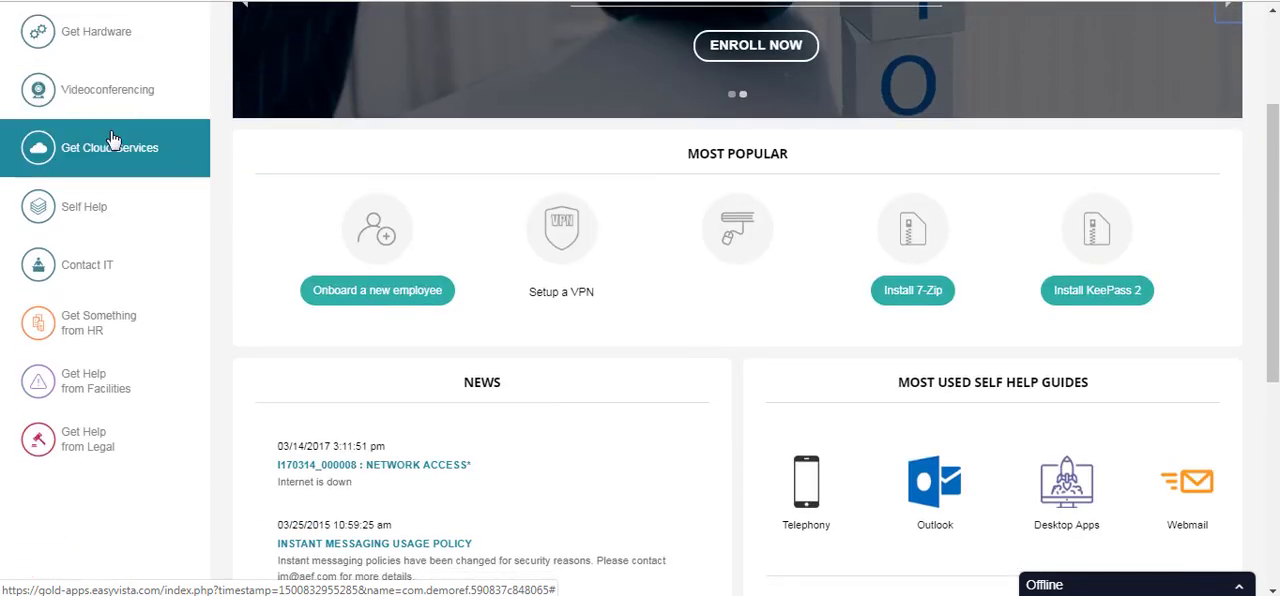
pyautogui.scroll(1, 113, 140)
pyautogui.scroll(1, 113, 140)
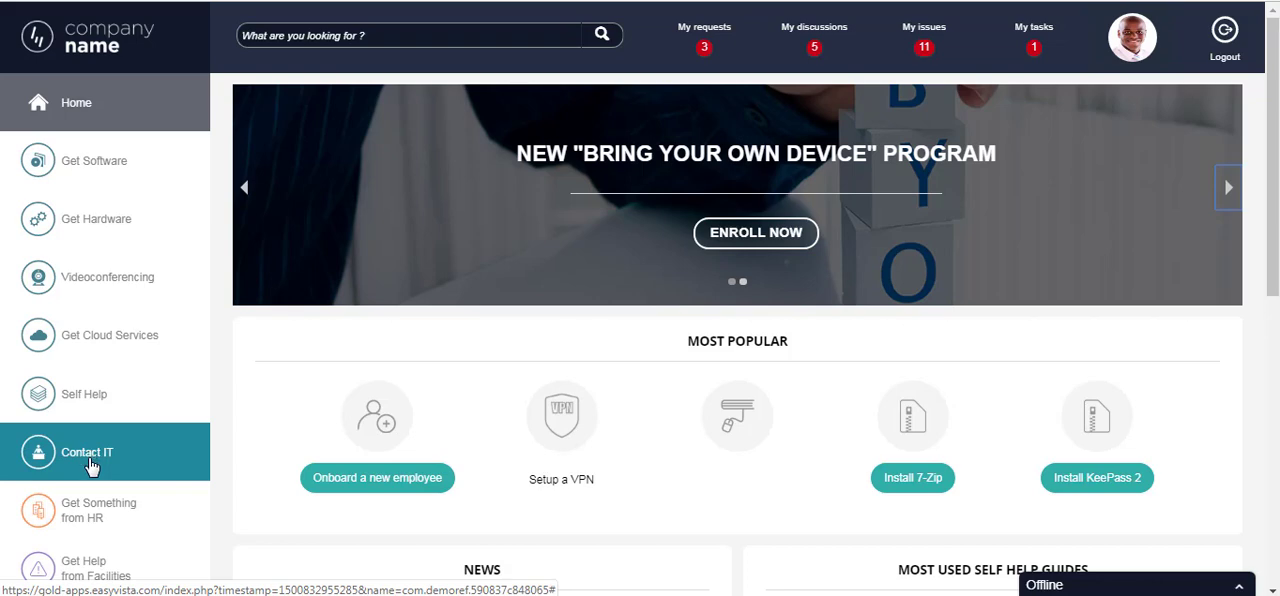
pyautogui.scroll(-2, 90, 465)
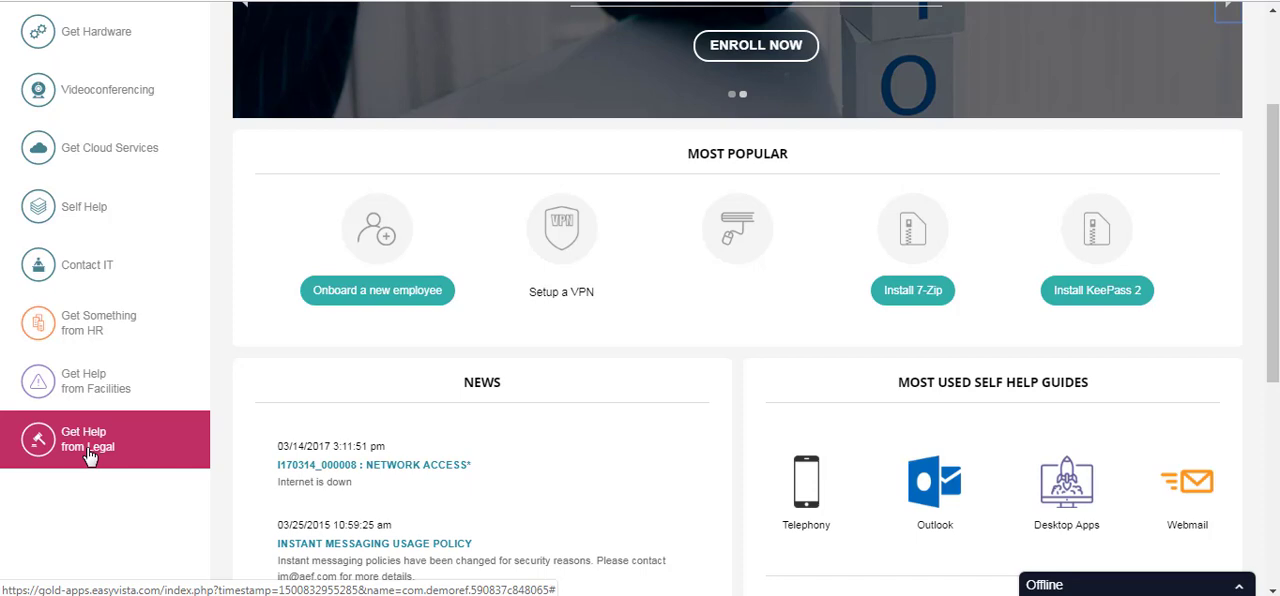
pyautogui.scroll(3, 88, 455)
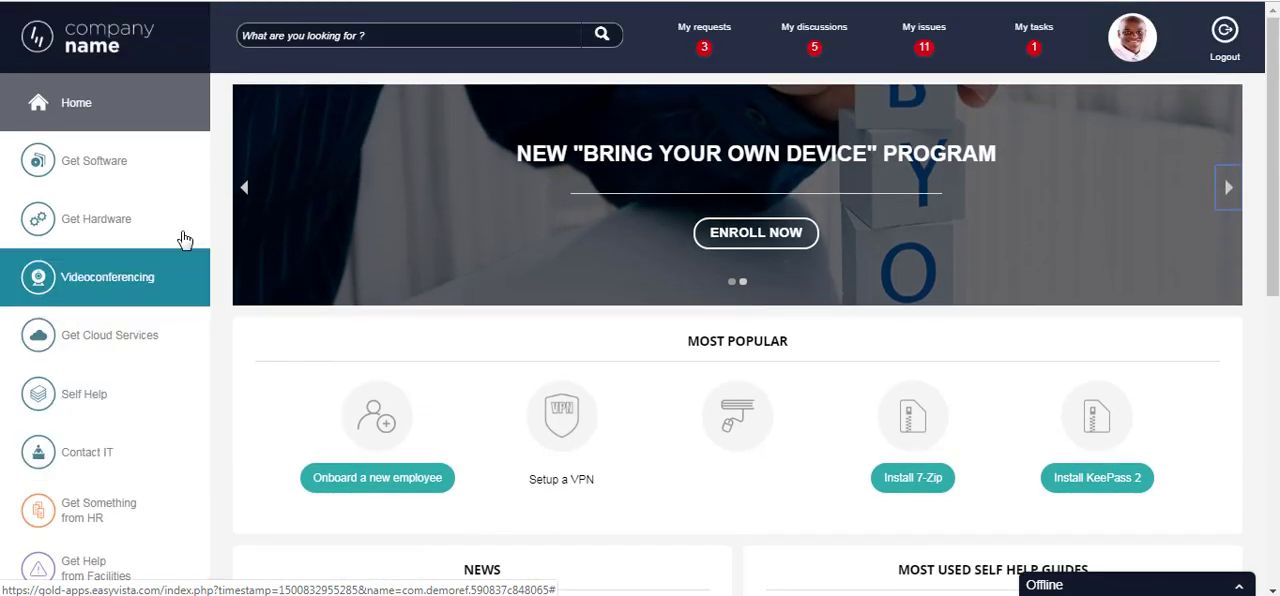
# - Show the Get Software catalogue and preview the download option on the Evernote, FastStone Capture and FastStone Image Viewer entries
pyautogui.click(148, 176)
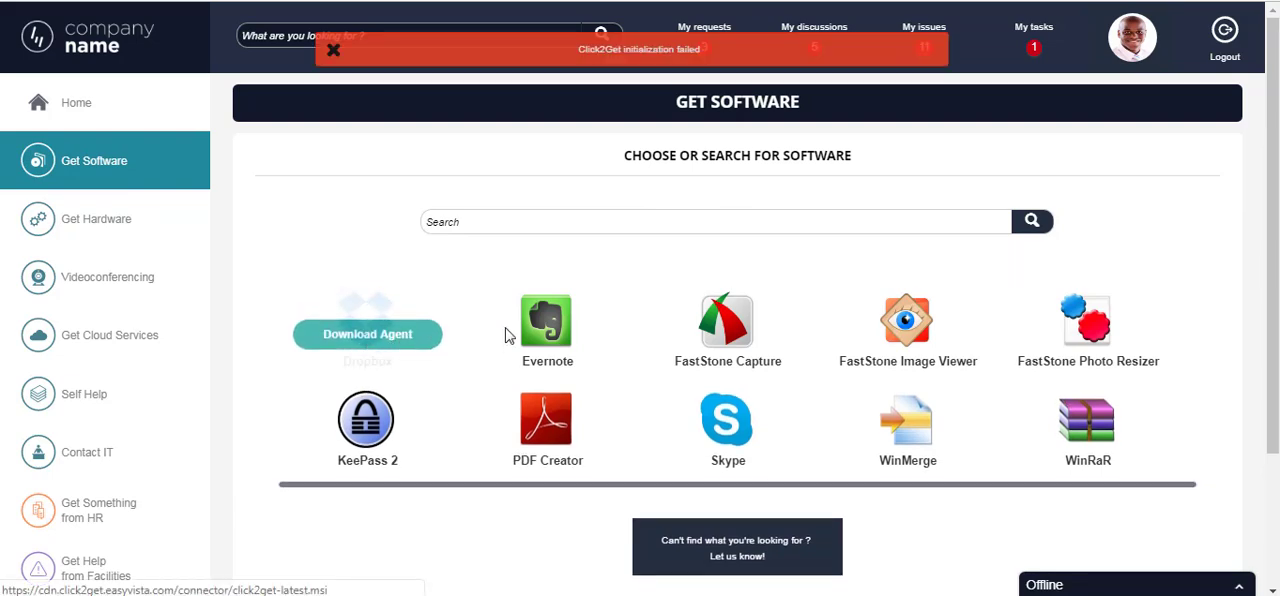
pyautogui.moveTo(572, 320)
pyautogui.moveTo(735, 322)
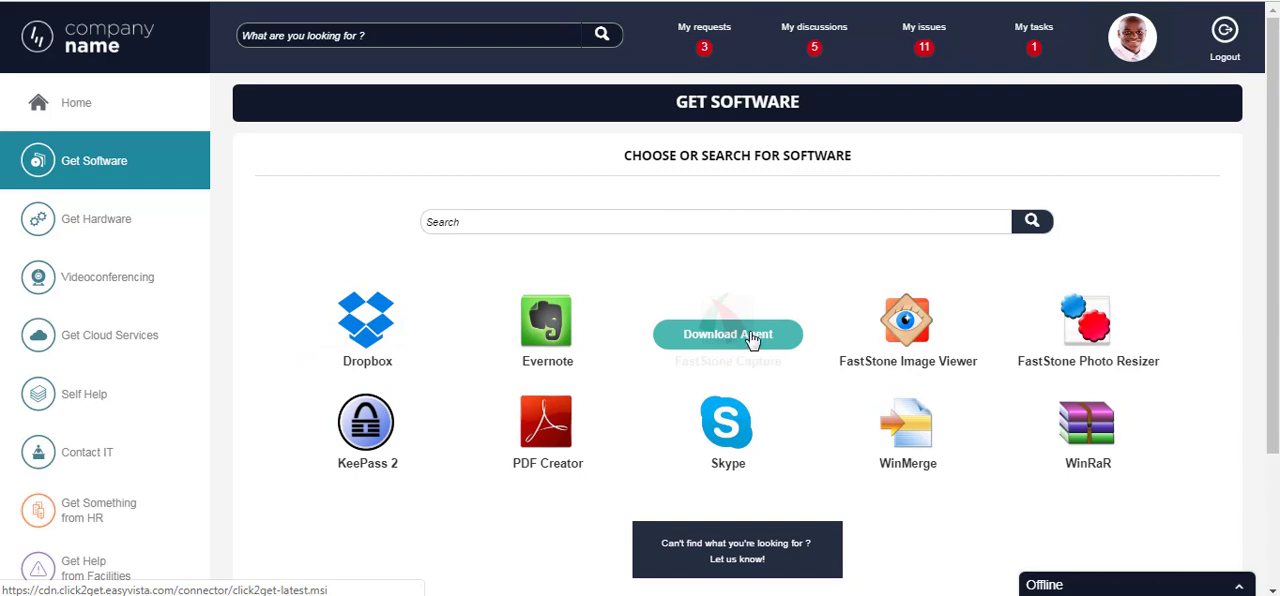
pyautogui.moveTo(905, 330)
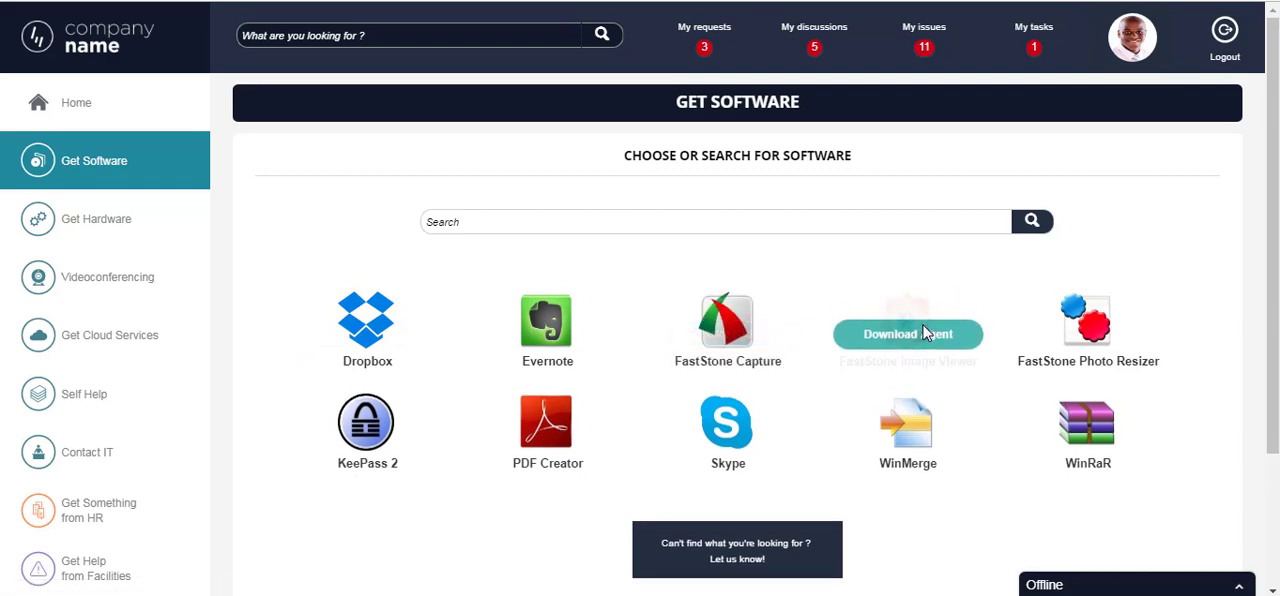
pyautogui.moveTo(771, 350)
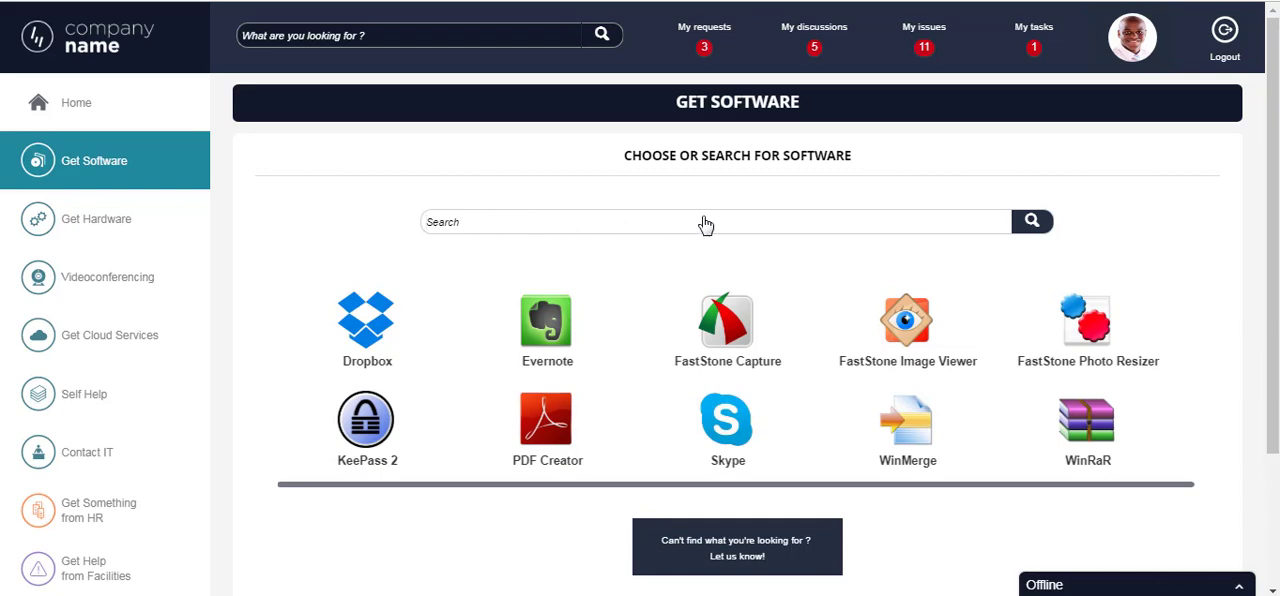
# - Browse the 3D printers in the Printer category of Get Hardware, viewing the Da Vinci and CoLiDo X3045 request options
pyautogui.click(85, 224)
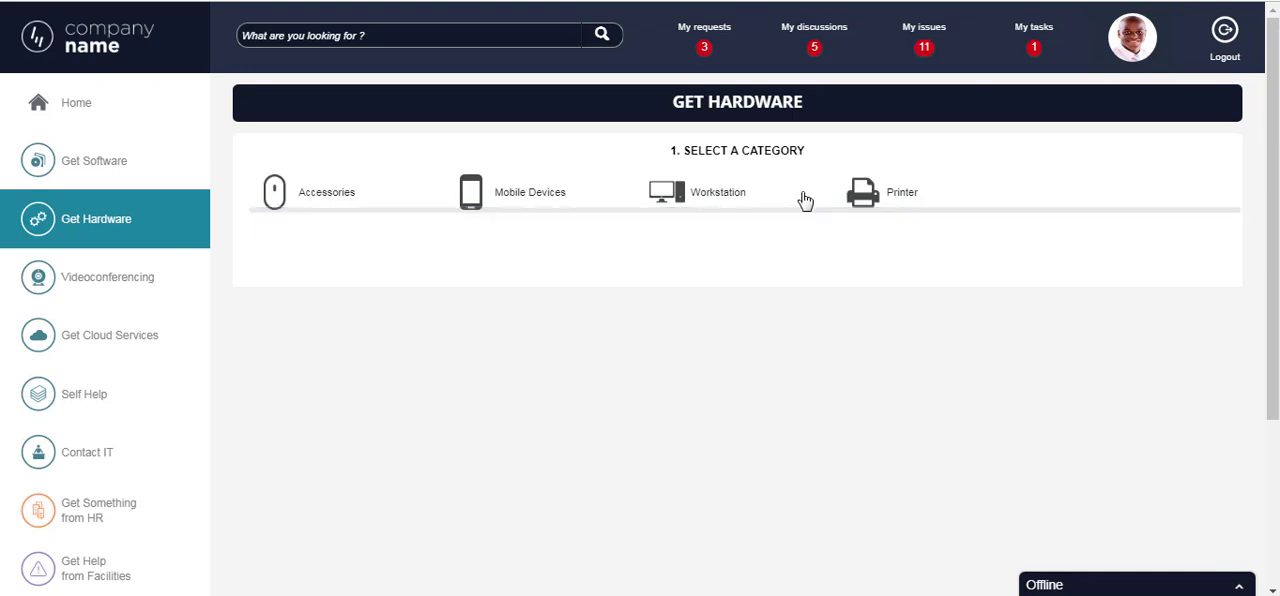
pyautogui.click(874, 201)
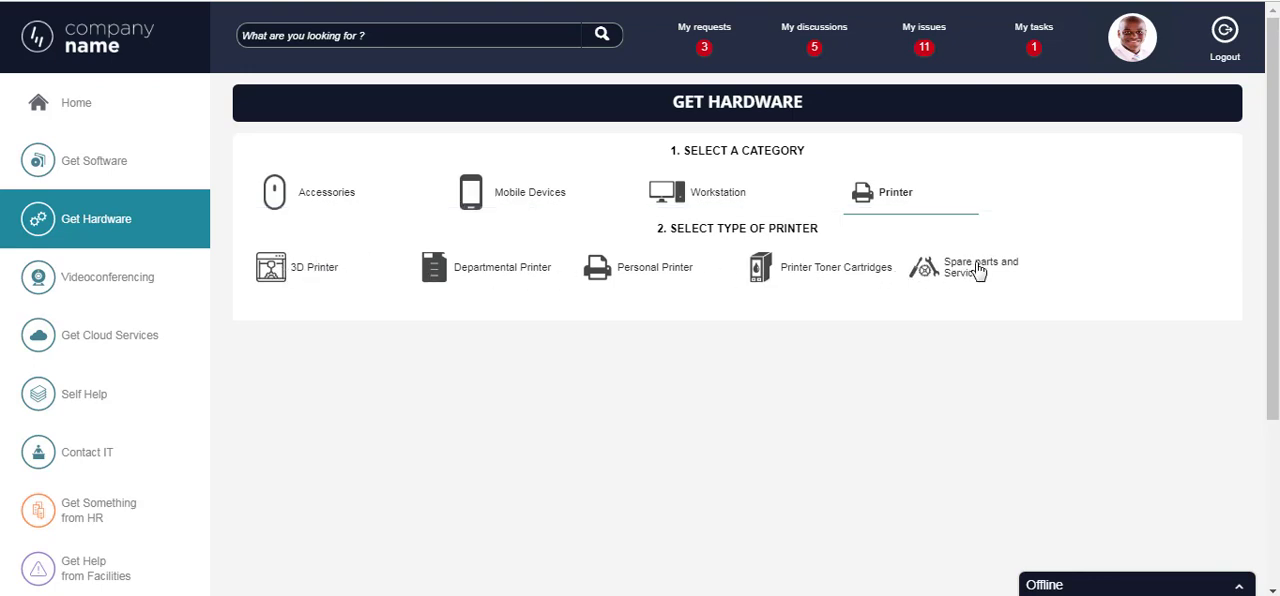
pyautogui.click(297, 275)
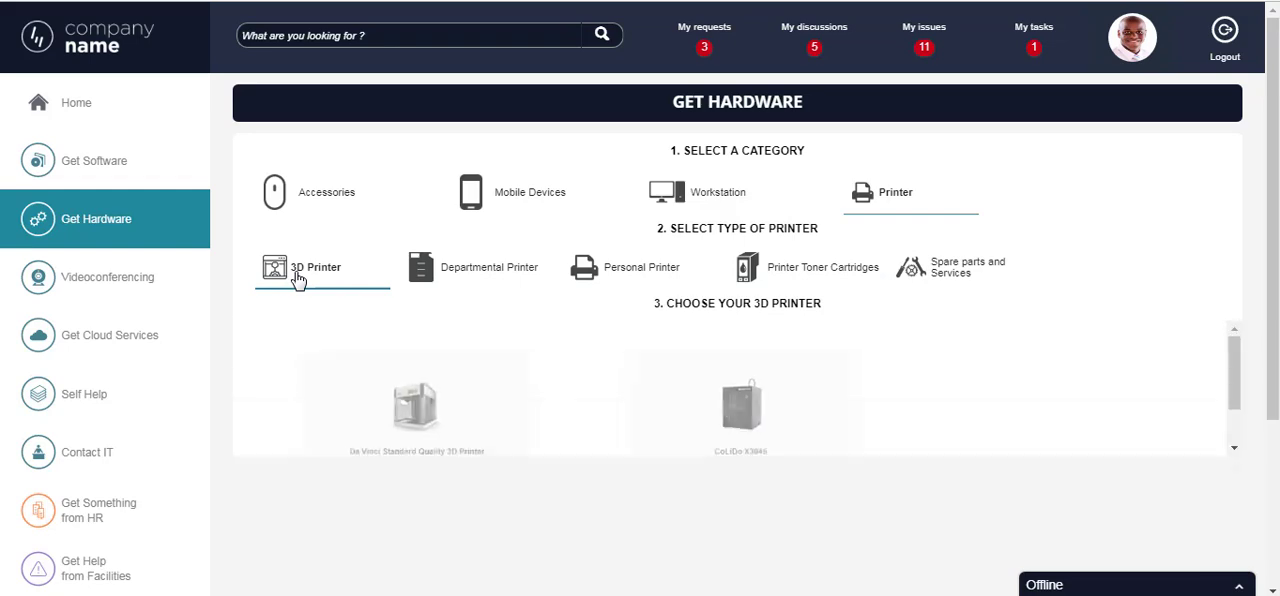
pyautogui.click(447, 418)
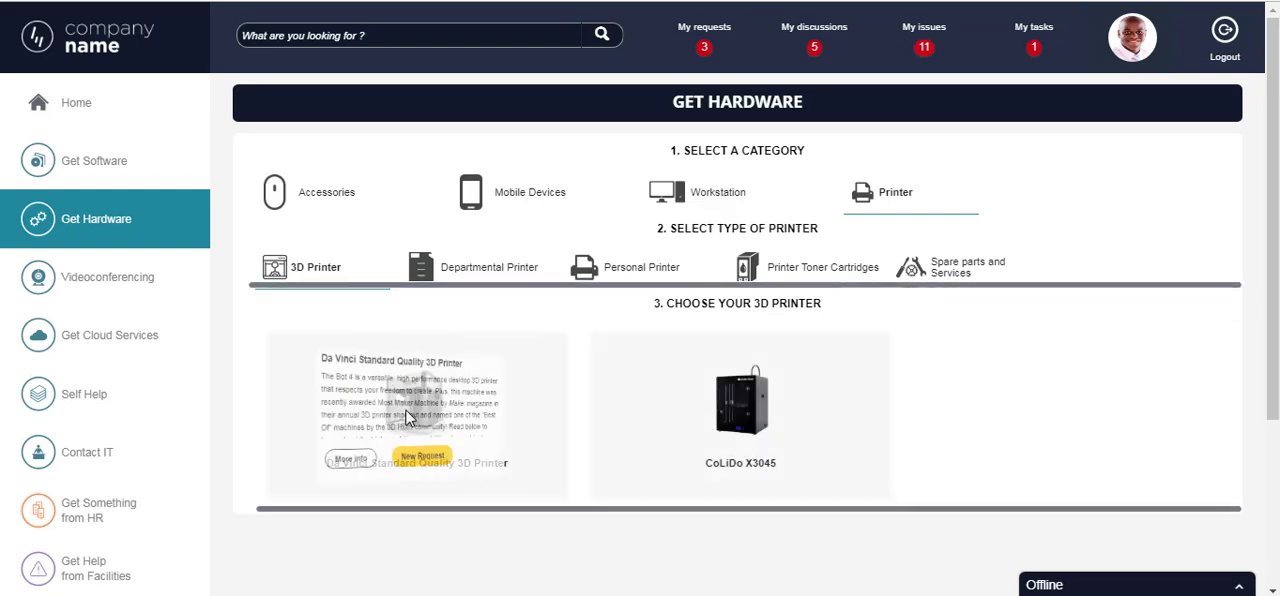
pyautogui.scroll(-3, 380, 405)
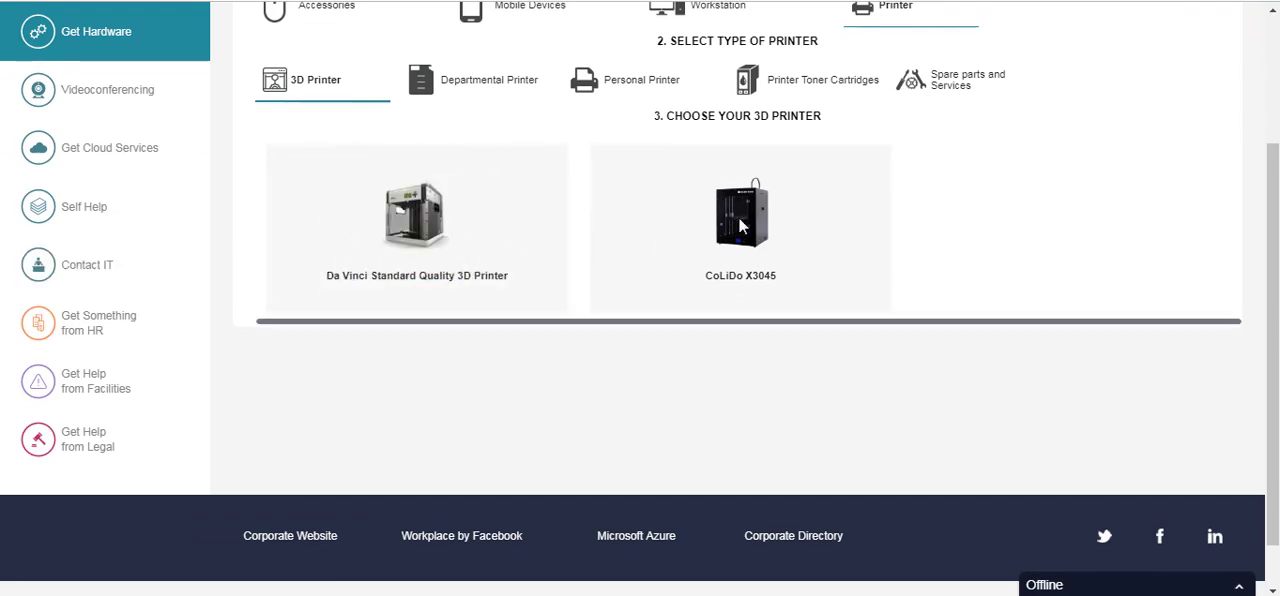
pyautogui.moveTo(739, 219)
pyautogui.scroll(-1, 742, 225)
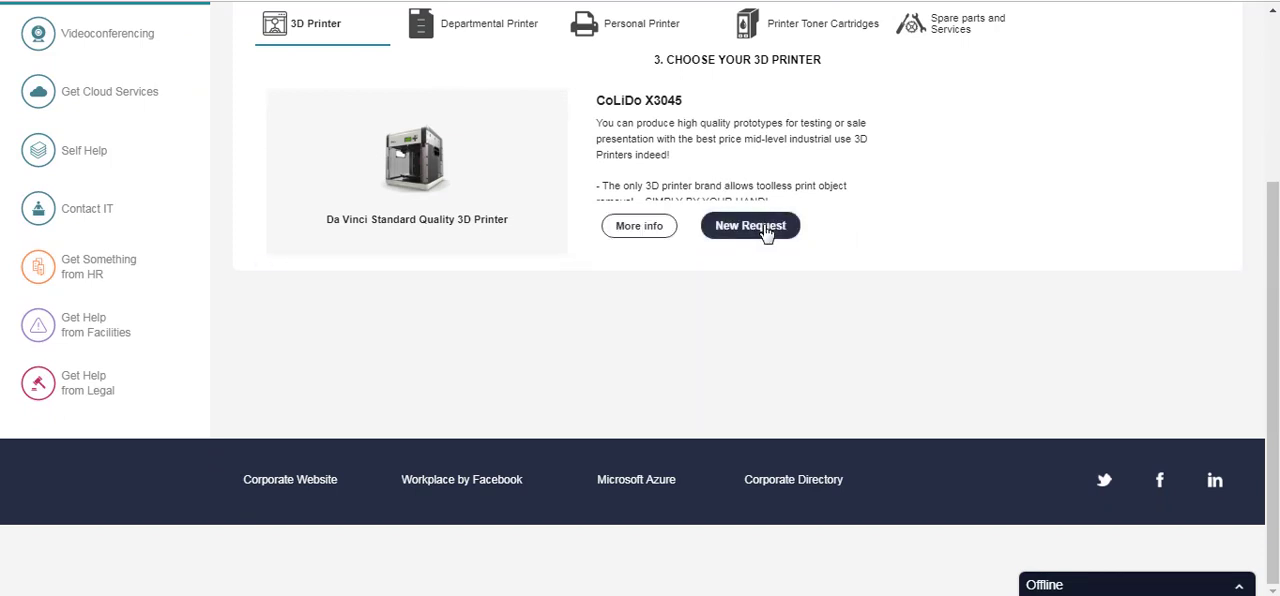
pyautogui.scroll(4, 494, 268)
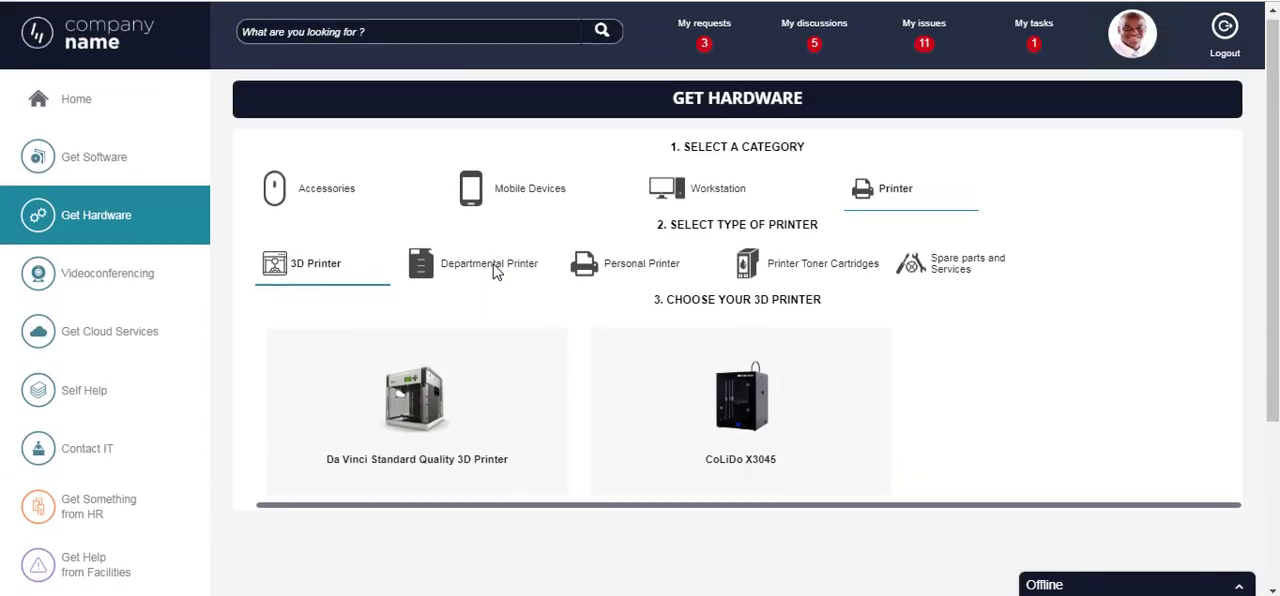
# - Show the Online Meeting services in the Videoconferencing catalogue
pyautogui.click(110, 284)
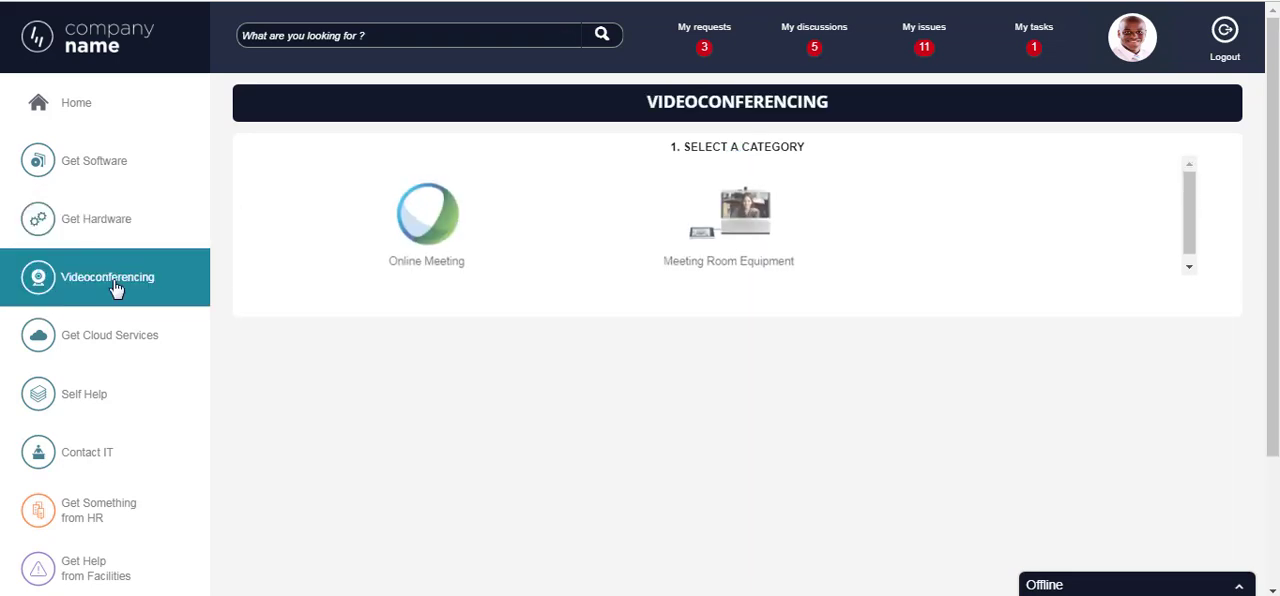
pyautogui.click(428, 234)
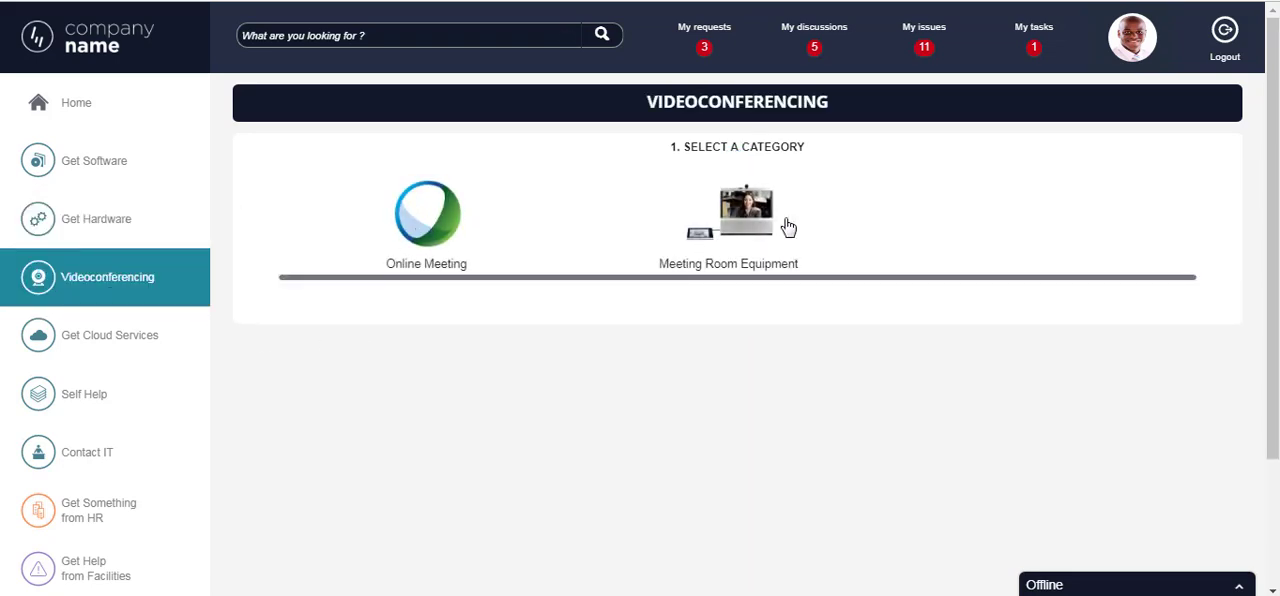
pyautogui.scroll(-2, 406, 320)
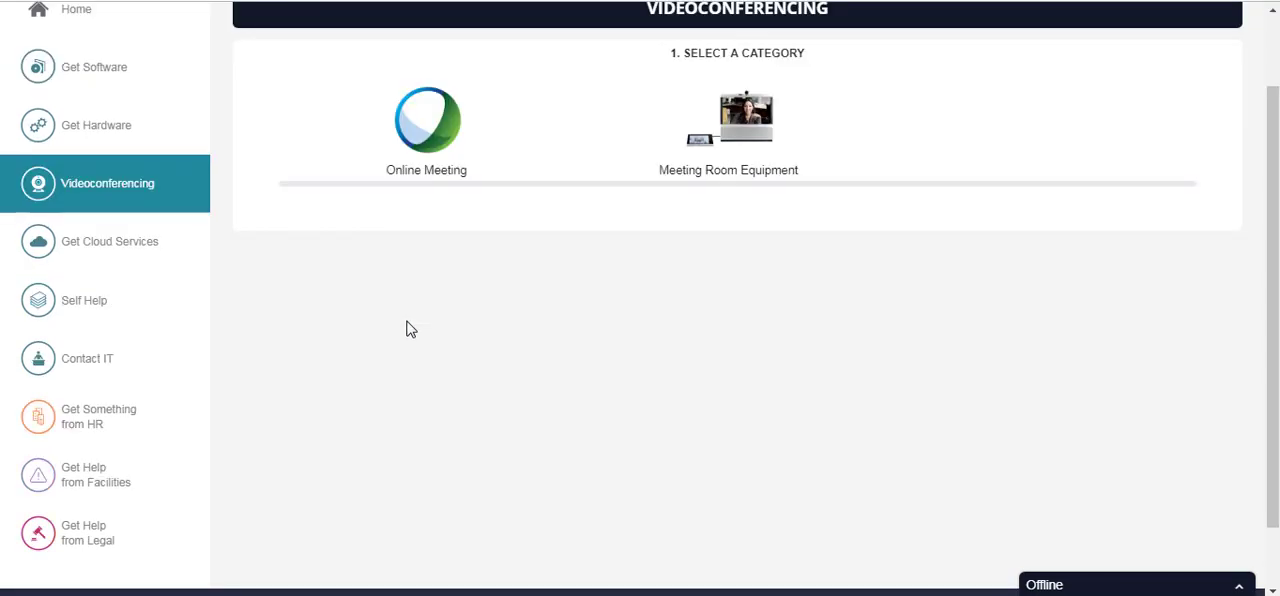
pyautogui.click(431, 138)
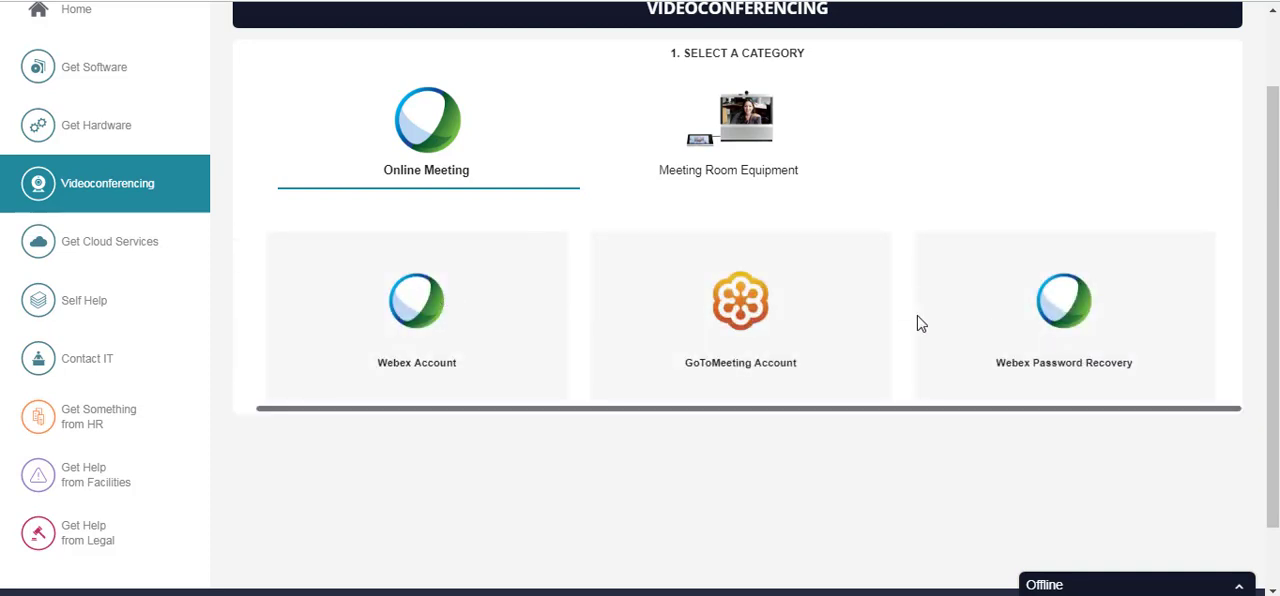
# - Preview the Webex Account request option and open the Get Cloud Services catalogue
pyautogui.moveTo(409, 306)
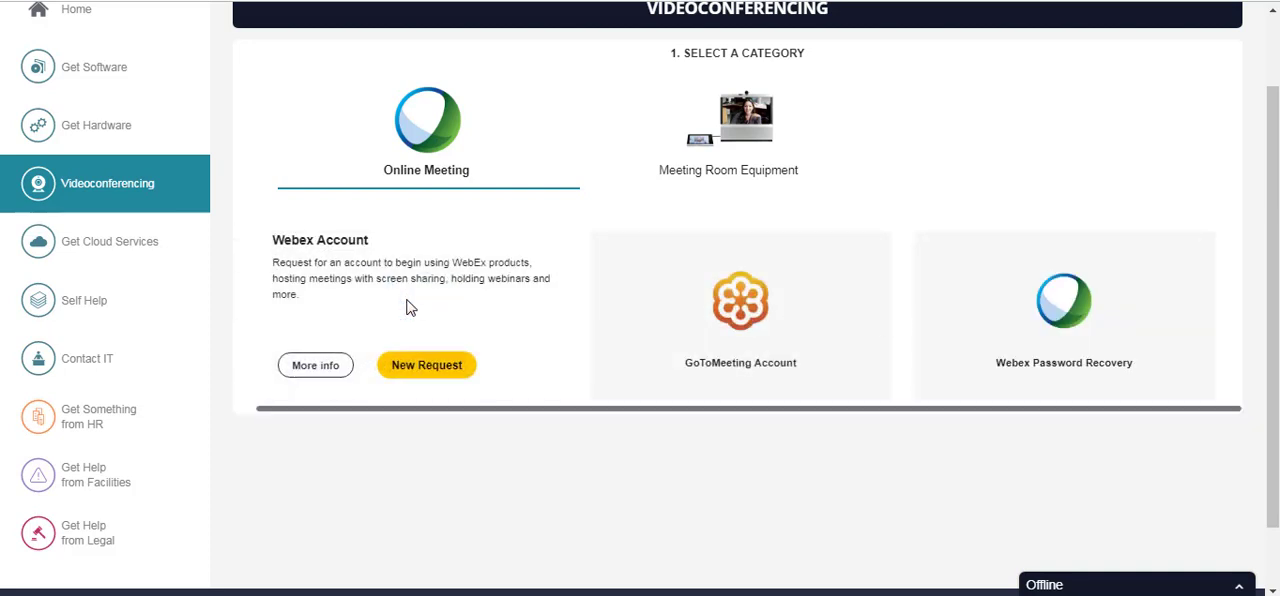
pyautogui.click(437, 366)
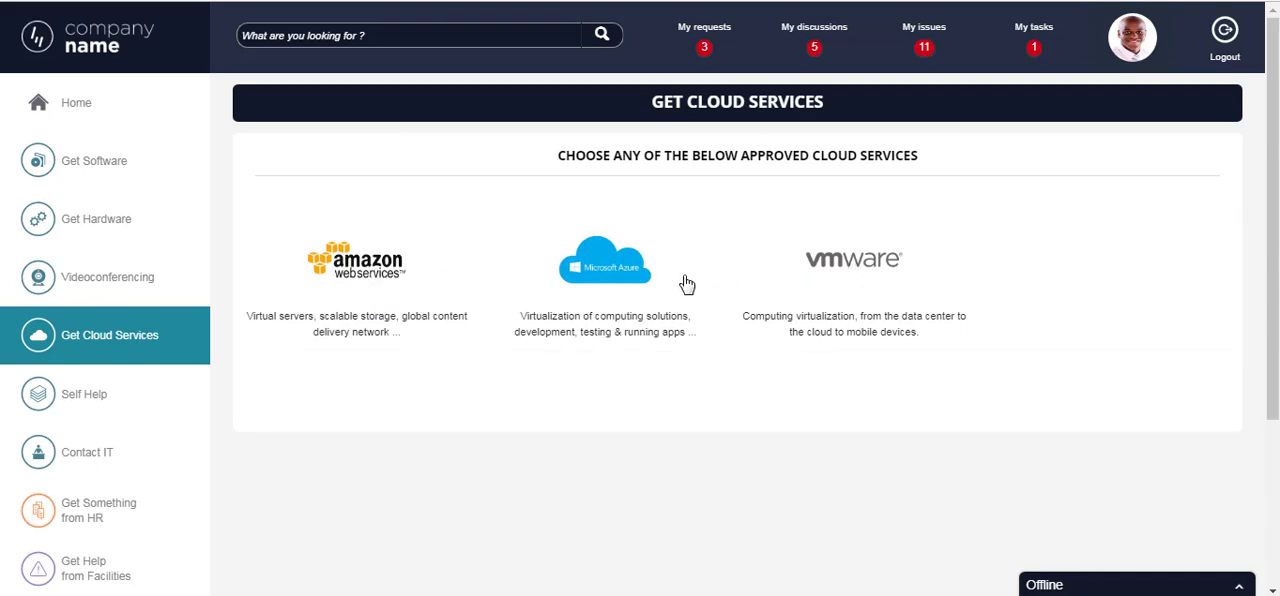
# - Show the Microsoft Azure cloud services and preview the order option on Active Directory Account, Storage Space and SQL Database
pyautogui.click(596, 268)
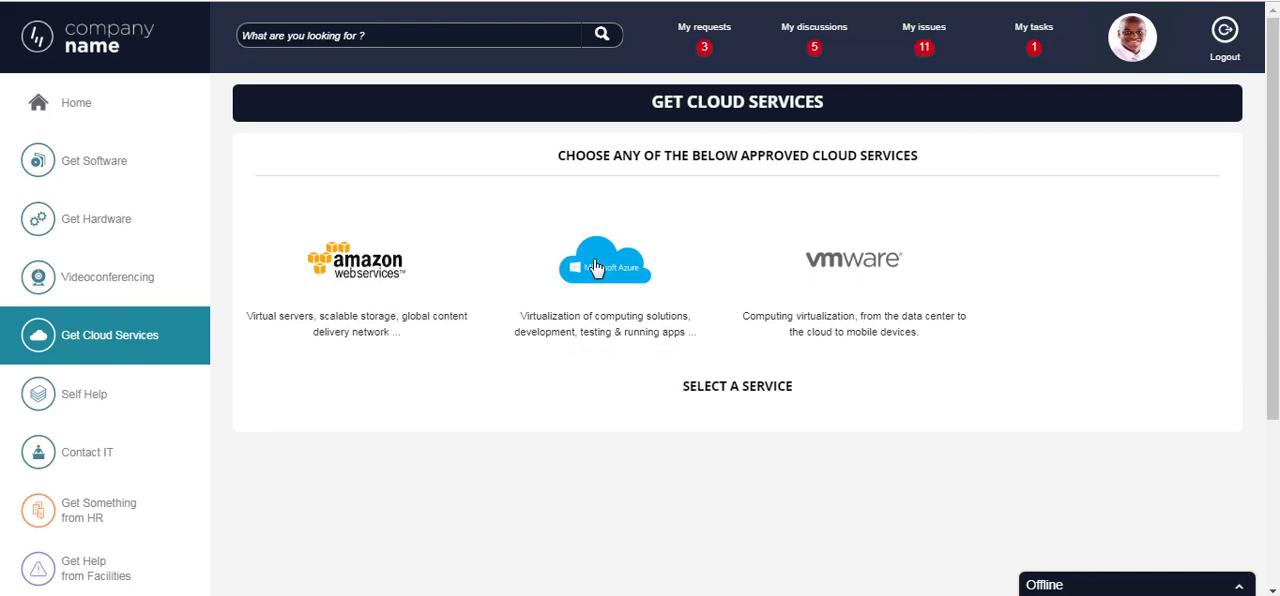
pyautogui.scroll(-1, 597, 268)
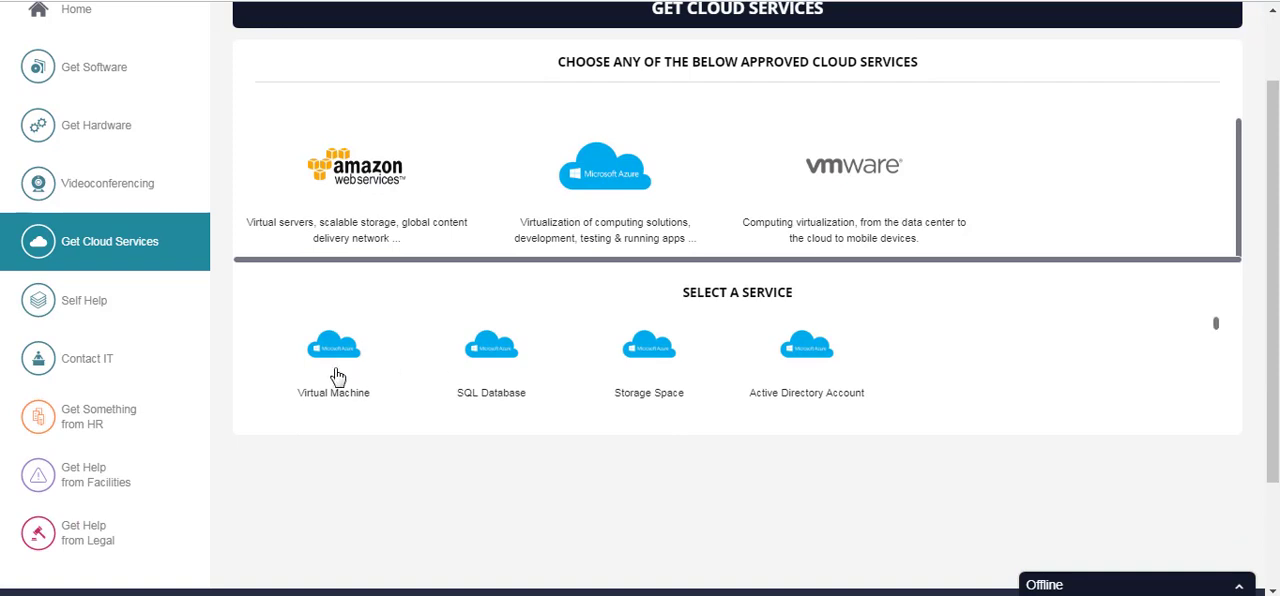
pyautogui.click(334, 371)
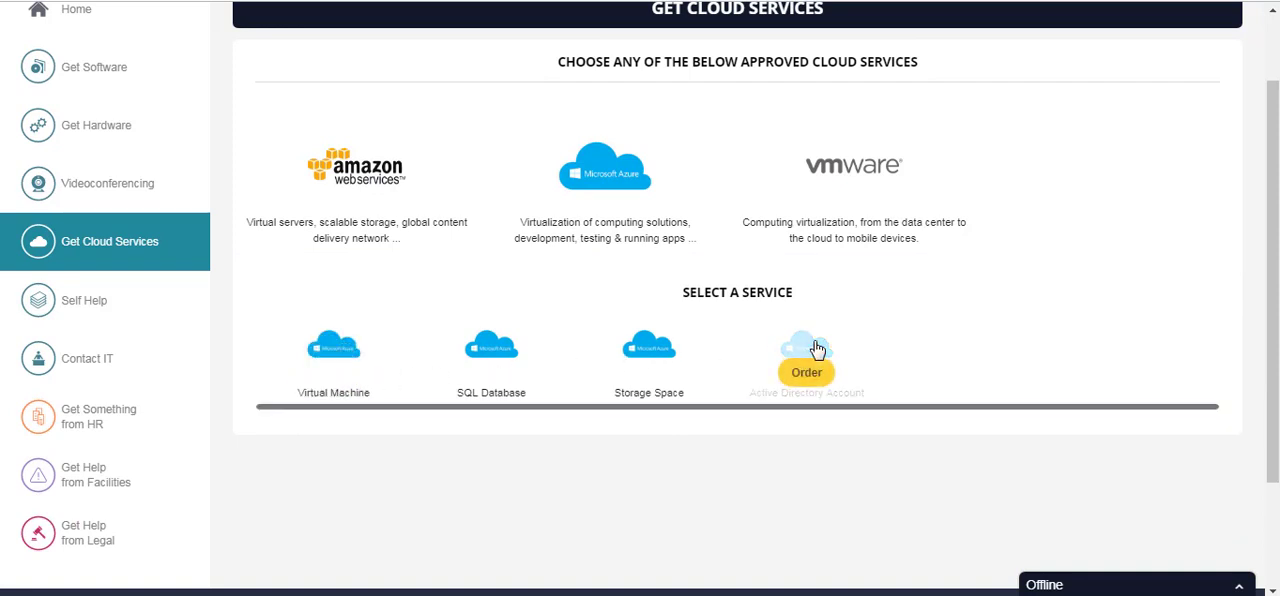
pyautogui.moveTo(618, 354)
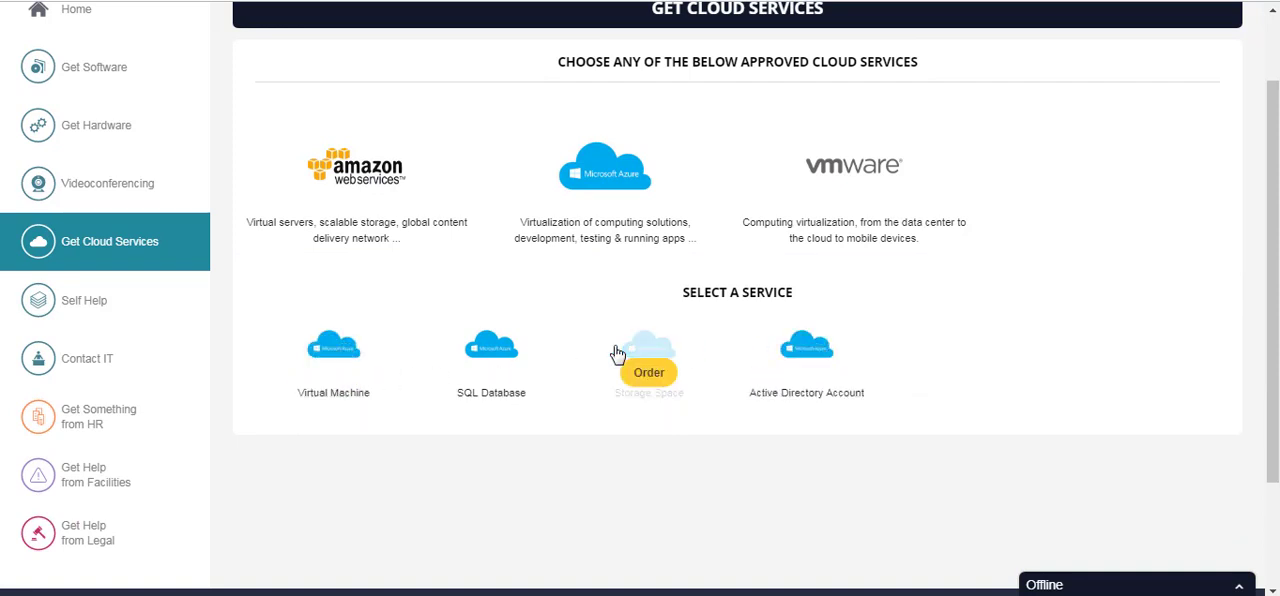
pyautogui.moveTo(458, 350)
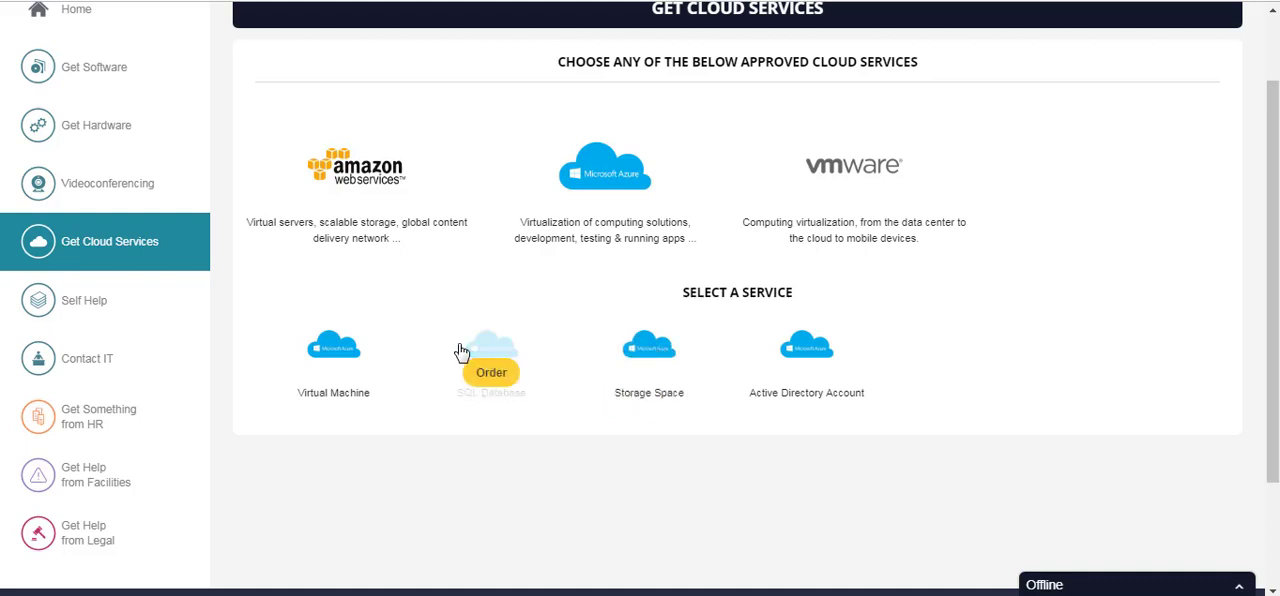
# - Open the Out of Office agent procedure for Outlook 2007 in the Self Help guides and view its comment option
pyautogui.click(138, 310)
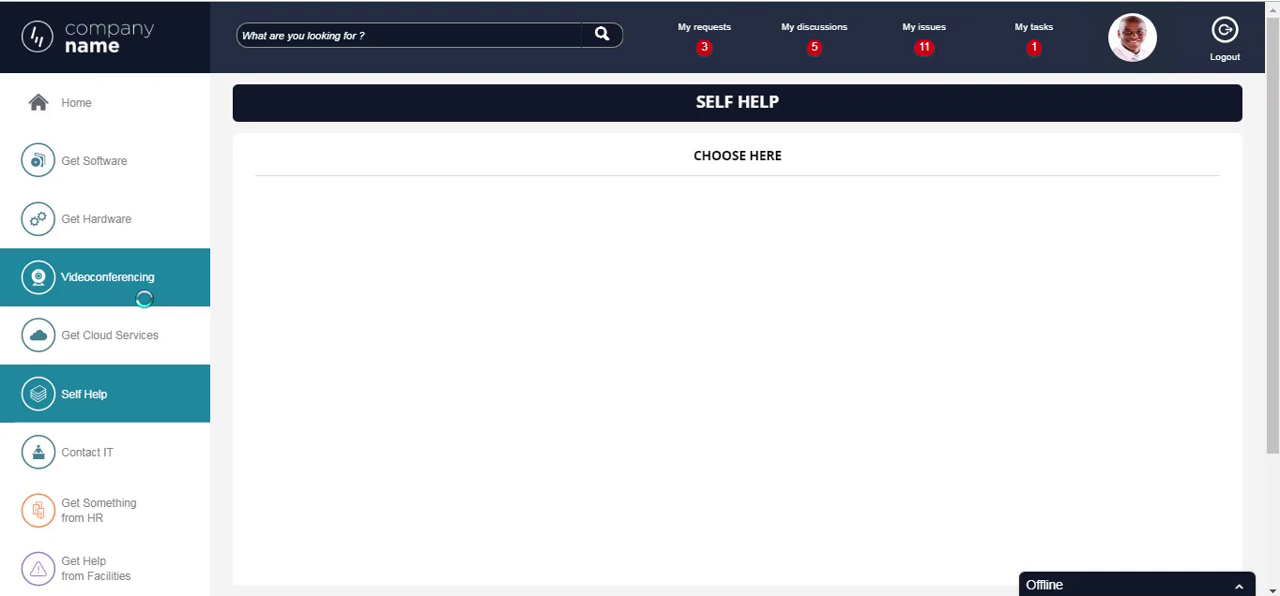
pyautogui.scroll(-1, 148, 310)
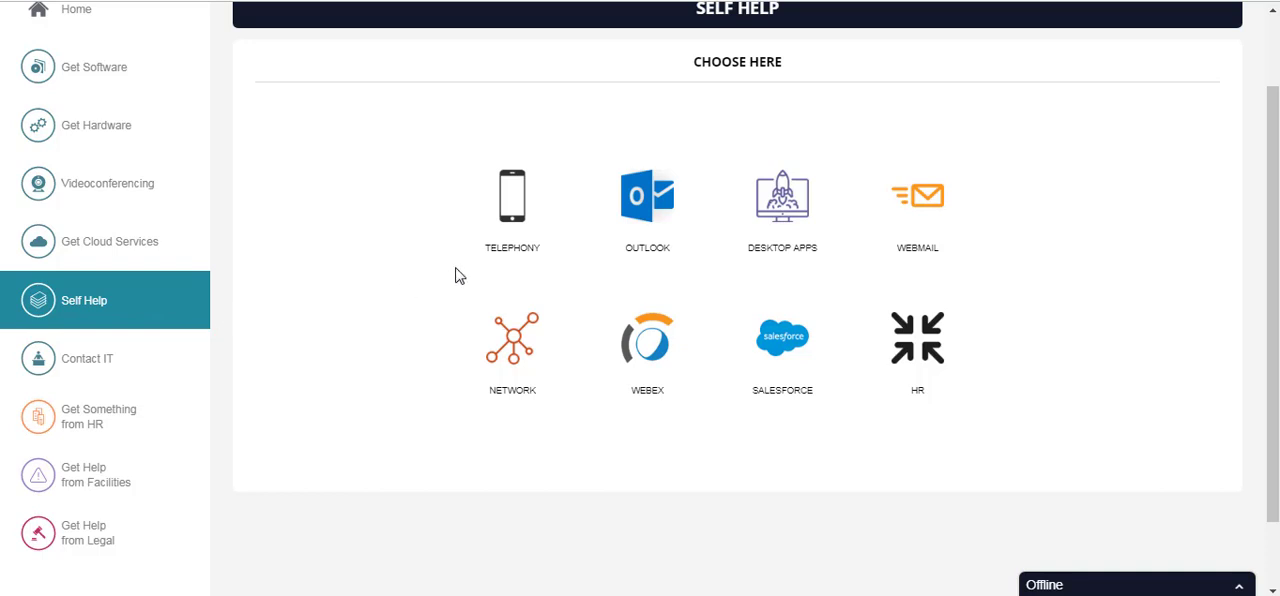
pyautogui.click(651, 212)
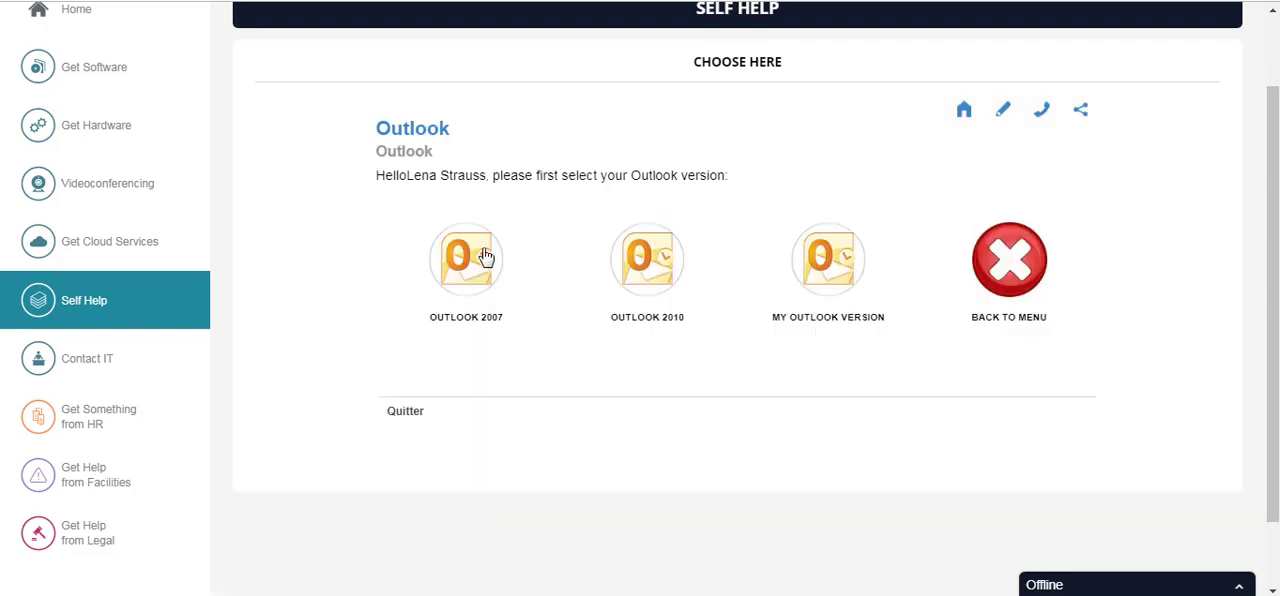
pyautogui.click(479, 257)
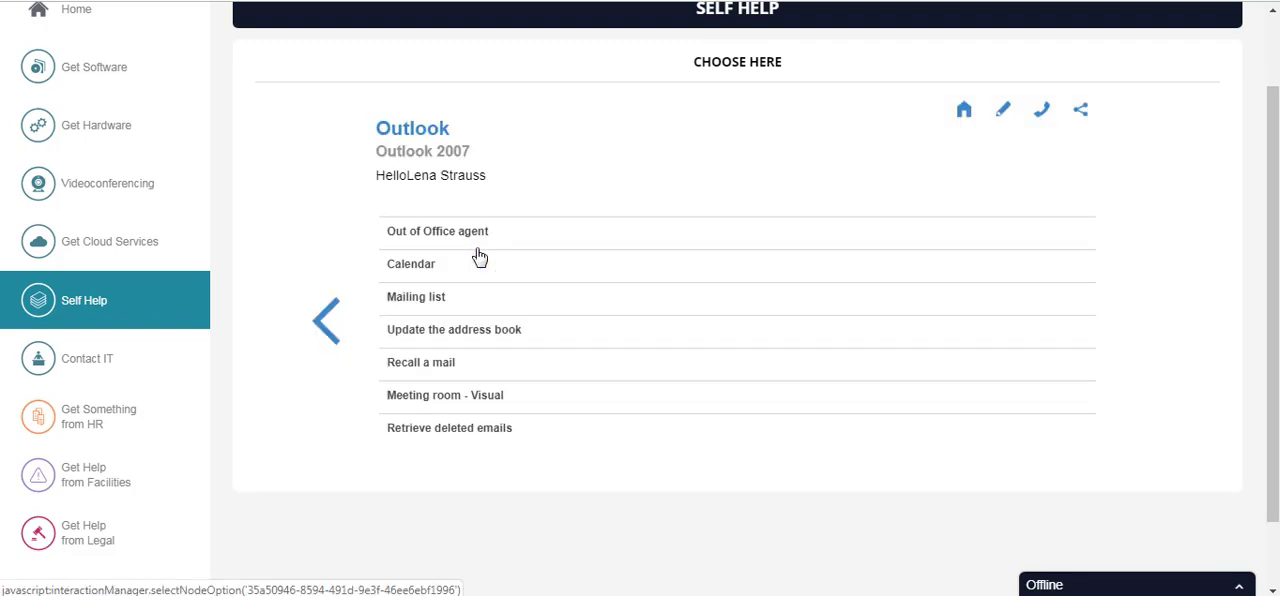
pyautogui.click(476, 243)
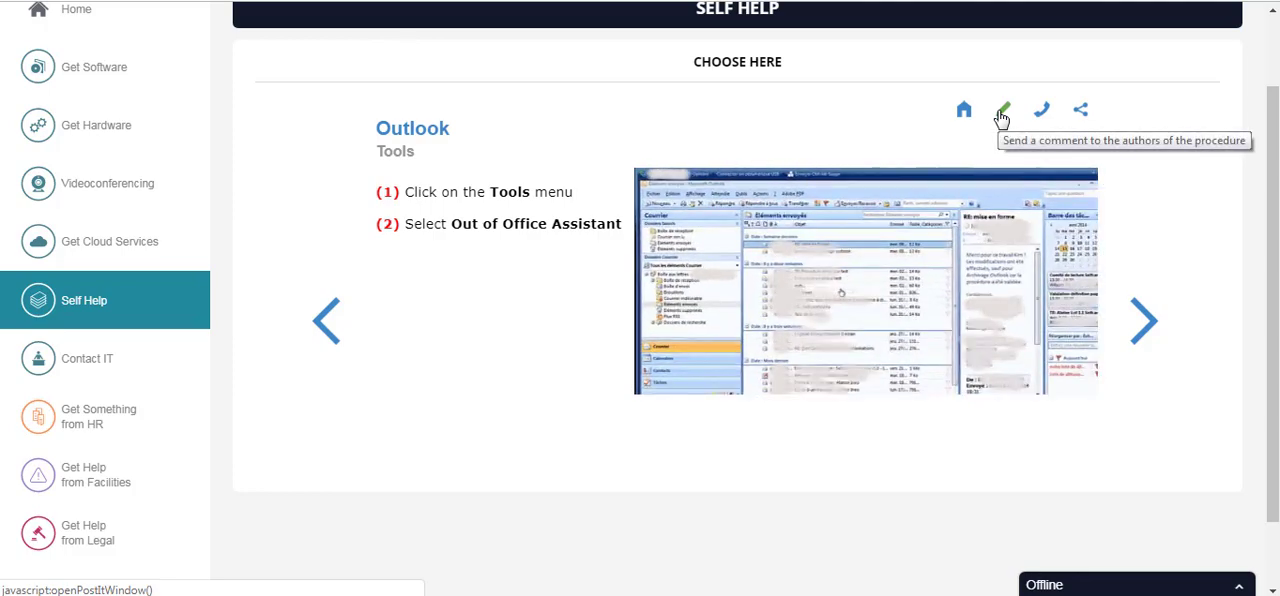
pyautogui.scroll(-2, 1001, 118)
pyautogui.scroll(2, 1017, 114)
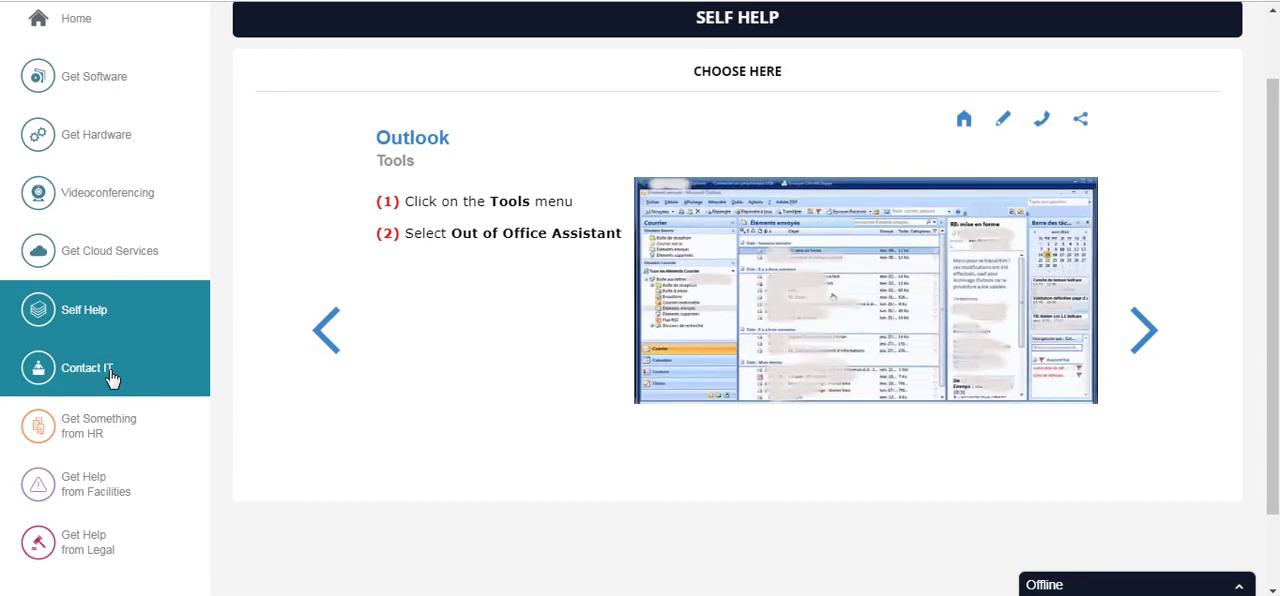
# - Open the Contact IT page and examine its service desk team, Get Help option, alternative help channels, Affluence Support chart and Popular Resources
pyautogui.click(148, 368)
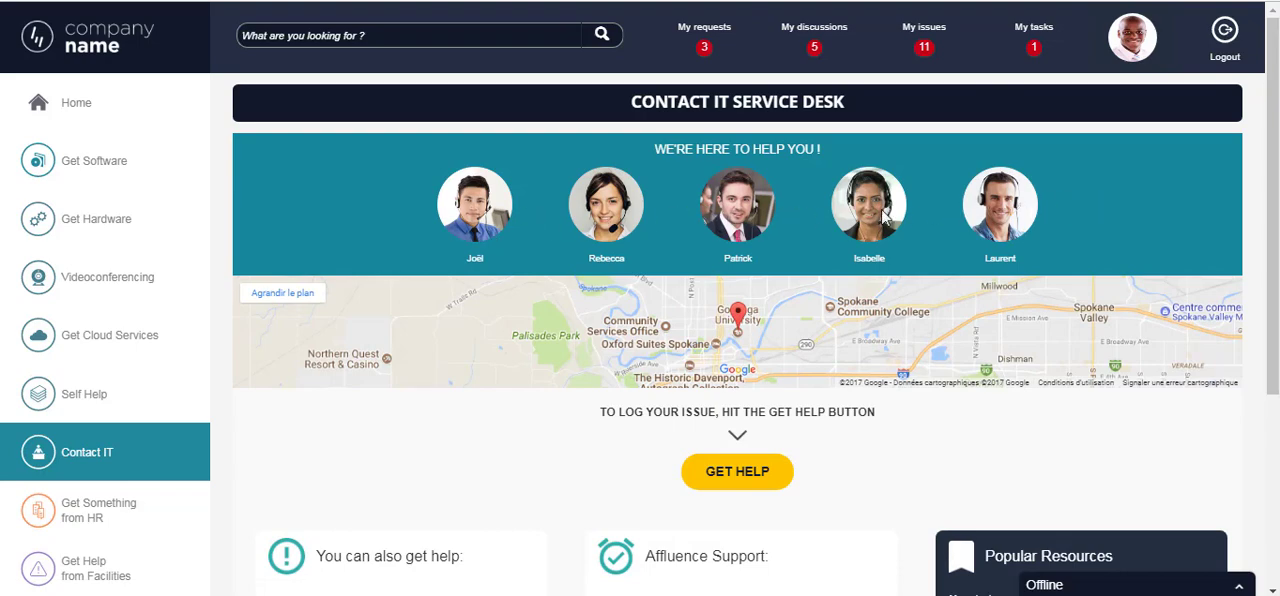
pyautogui.scroll(-2, 977, 217)
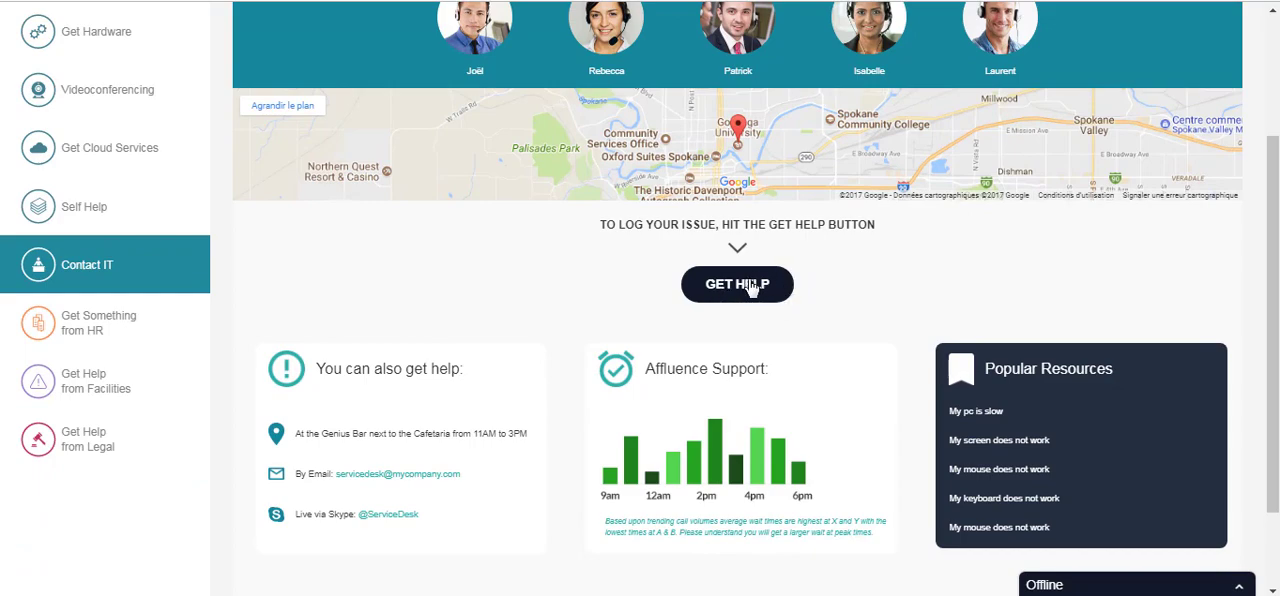
pyautogui.scroll(-2, 745, 288)
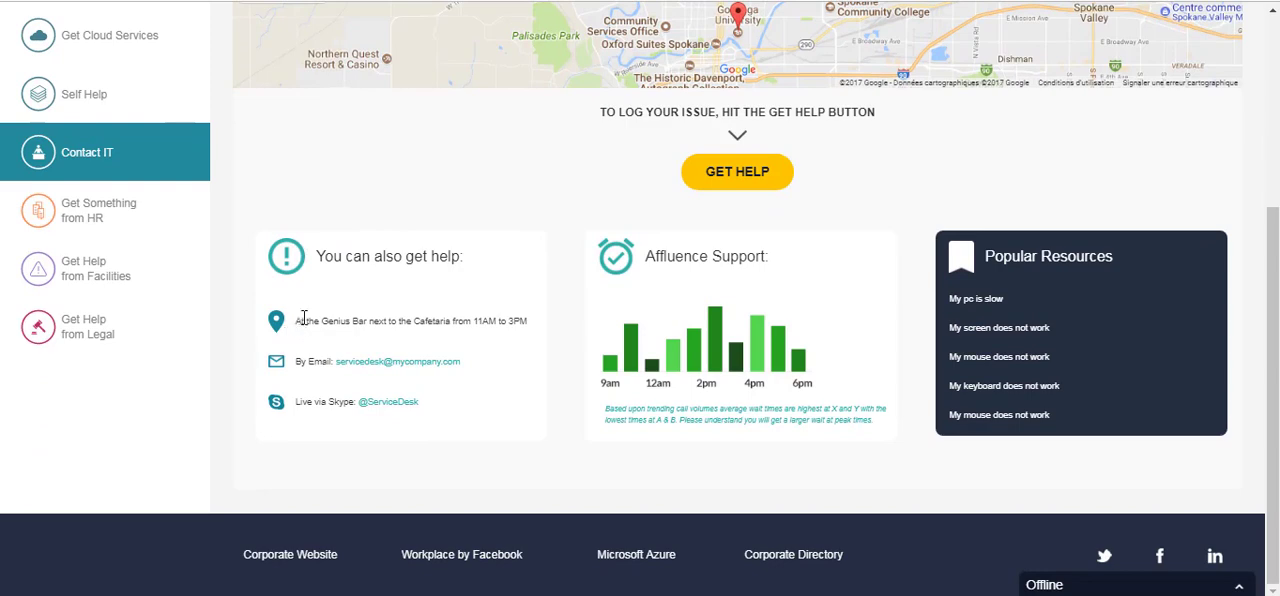
pyautogui.moveTo(303, 318); pyautogui.dragTo(416, 318)
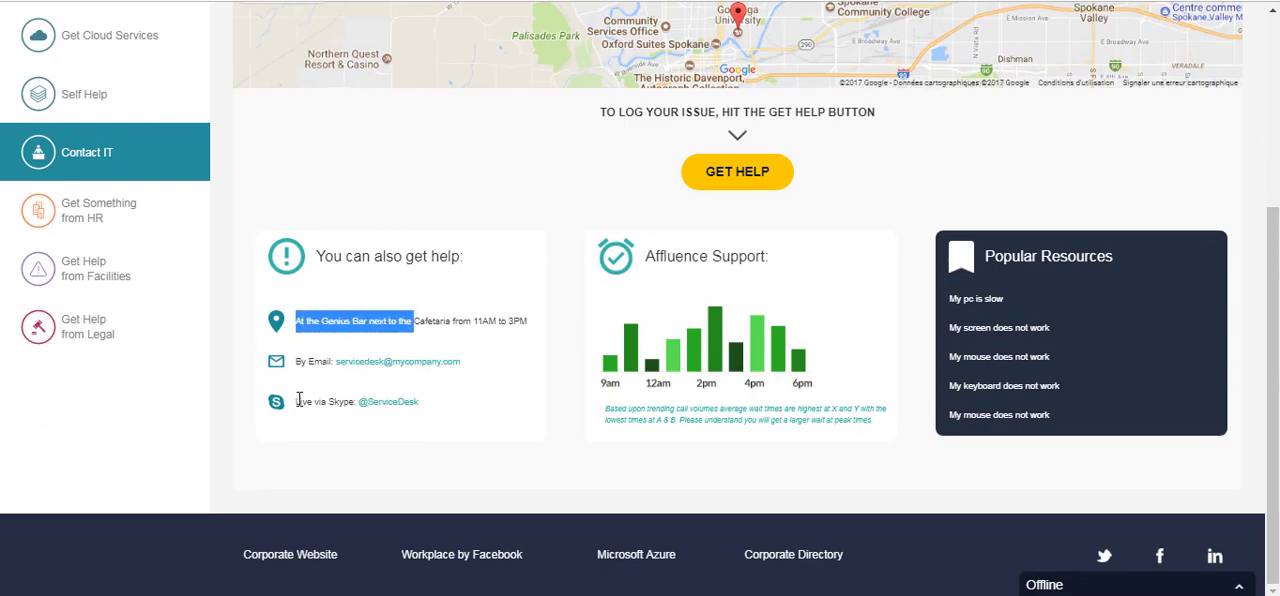
pyautogui.moveTo(297, 401); pyautogui.dragTo(323, 402)
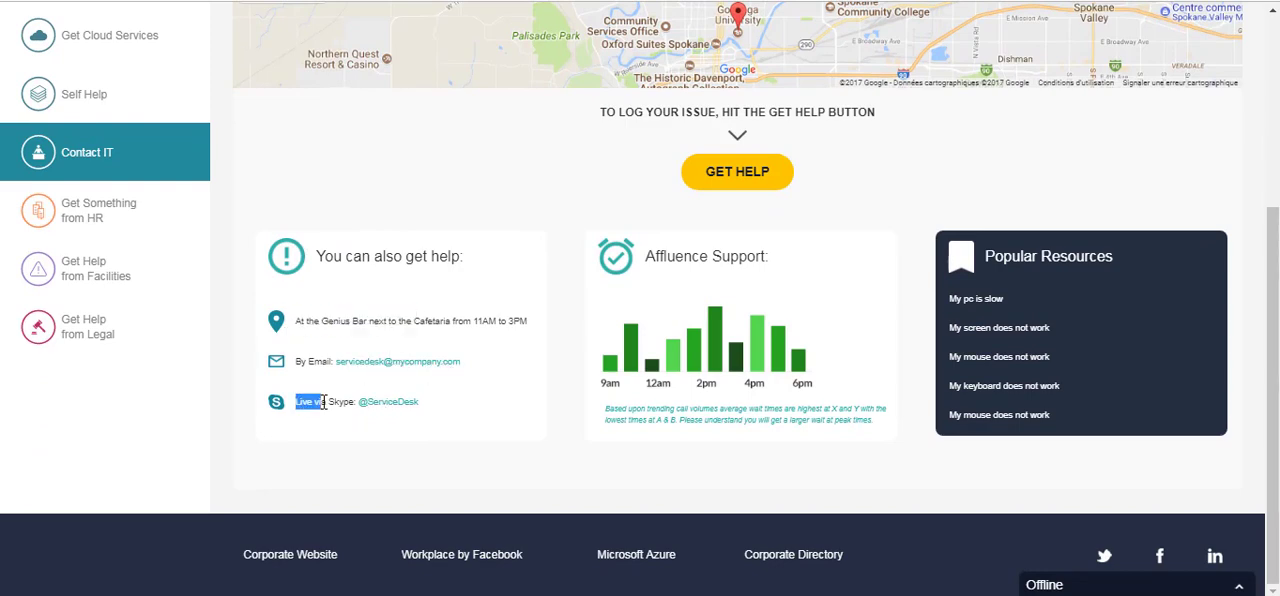
pyautogui.click(570, 327)
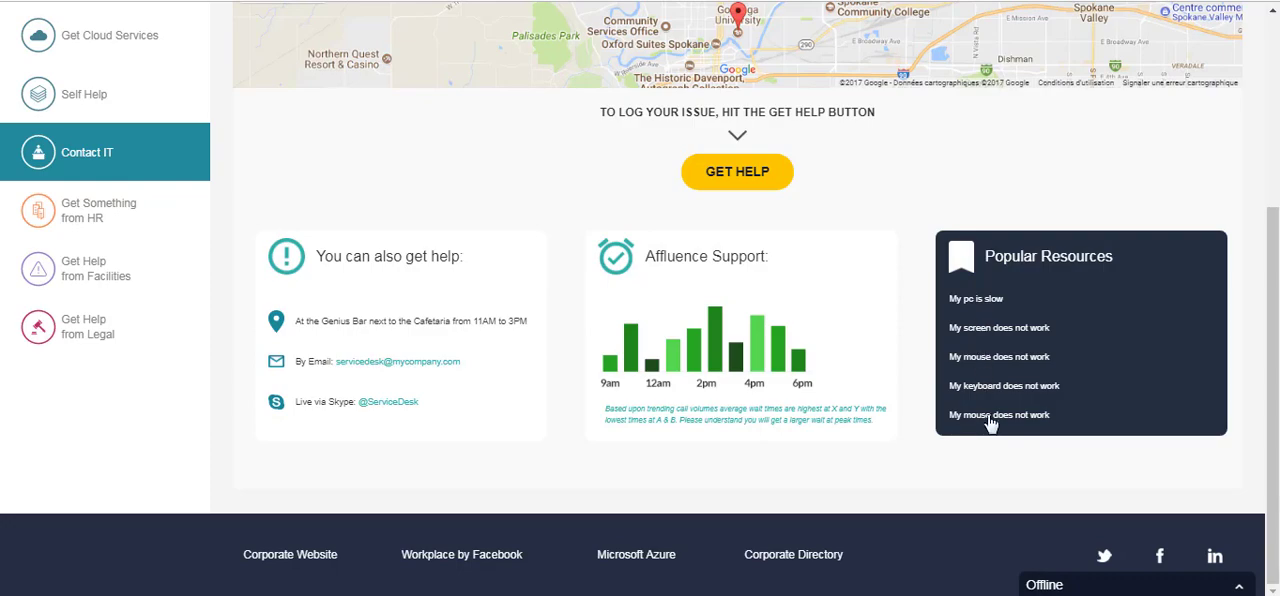
pyautogui.scroll(1, 429, 352)
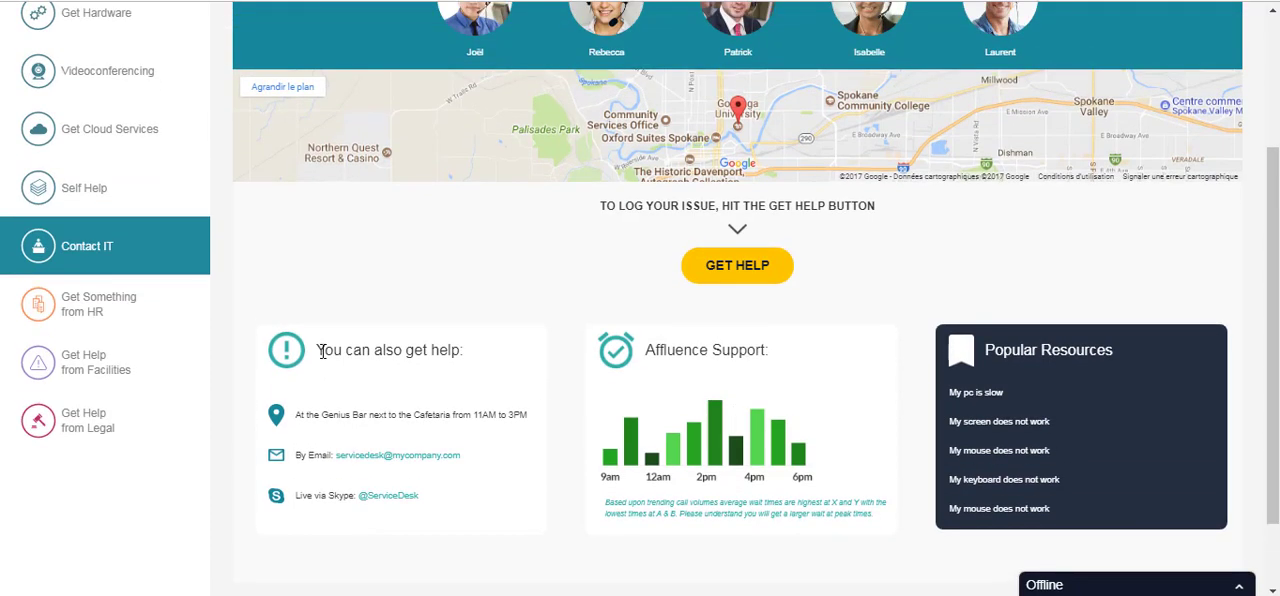
pyautogui.scroll(3, 113, 314)
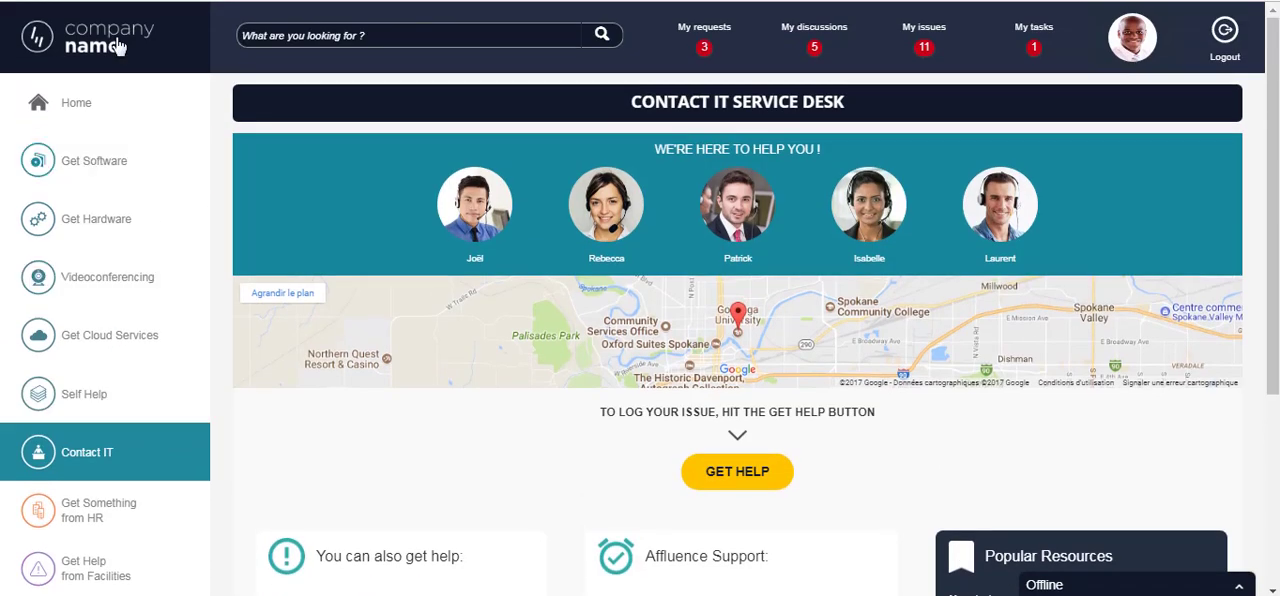
# - Return to the home page and open the VPN Setup guide for a Windows 10 device from the Most Popular items
pyautogui.click(117, 46)
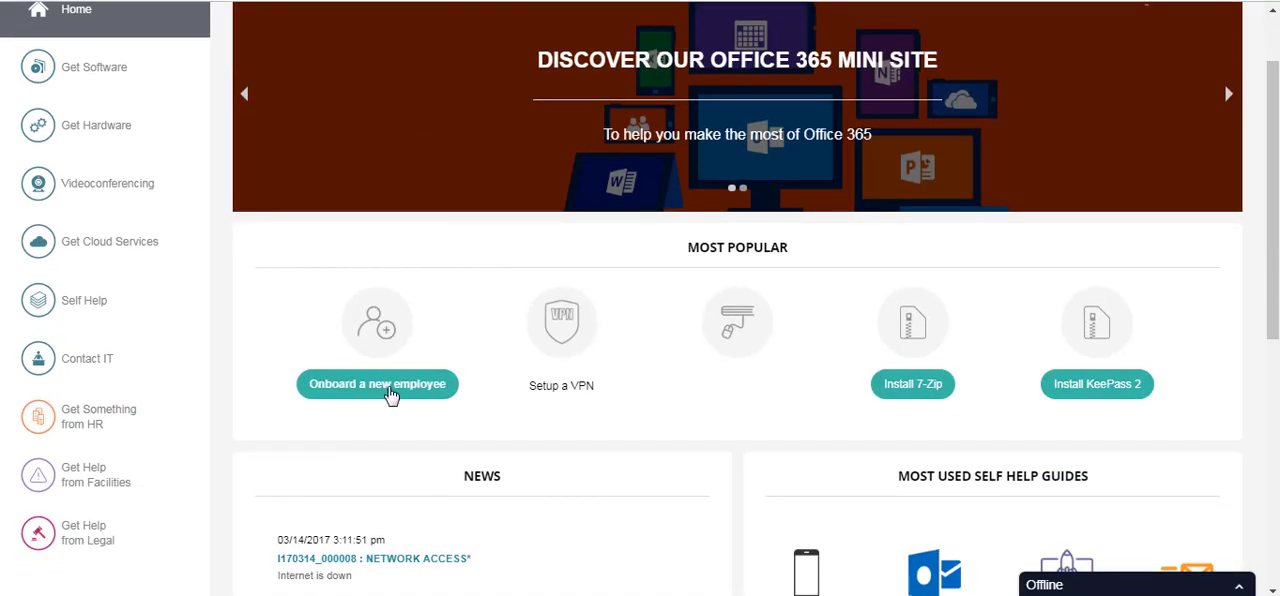
pyautogui.scroll(-2, 740, 333)
pyautogui.scroll(-4, 706, 249)
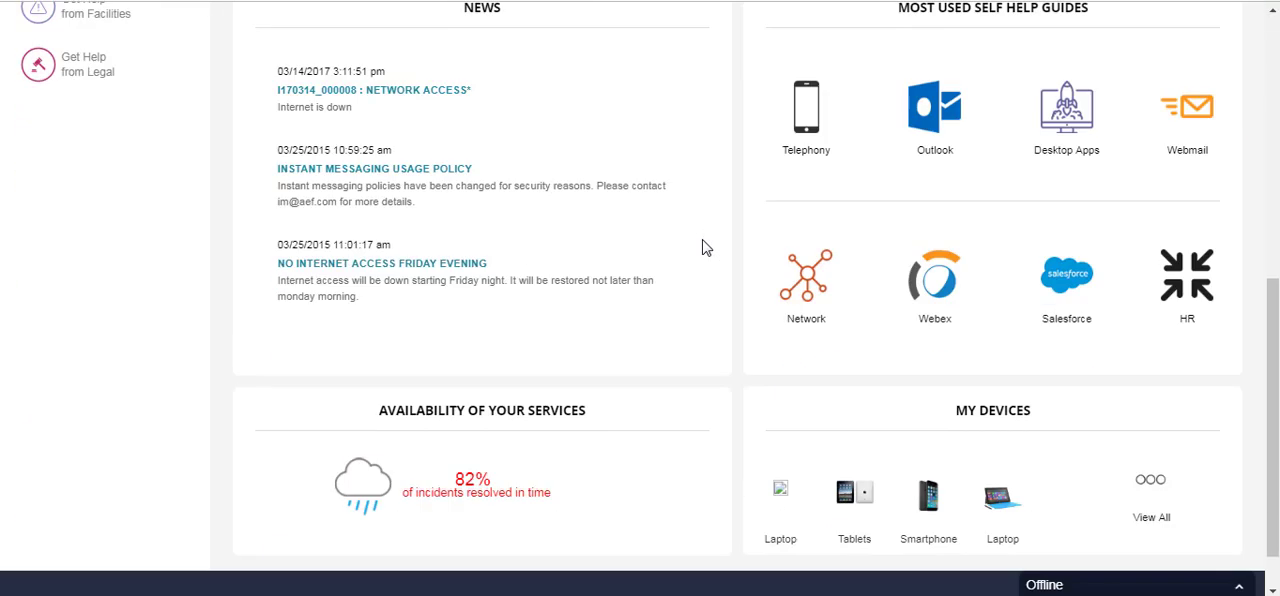
pyautogui.scroll(4, 706, 249)
pyautogui.click(571, 293)
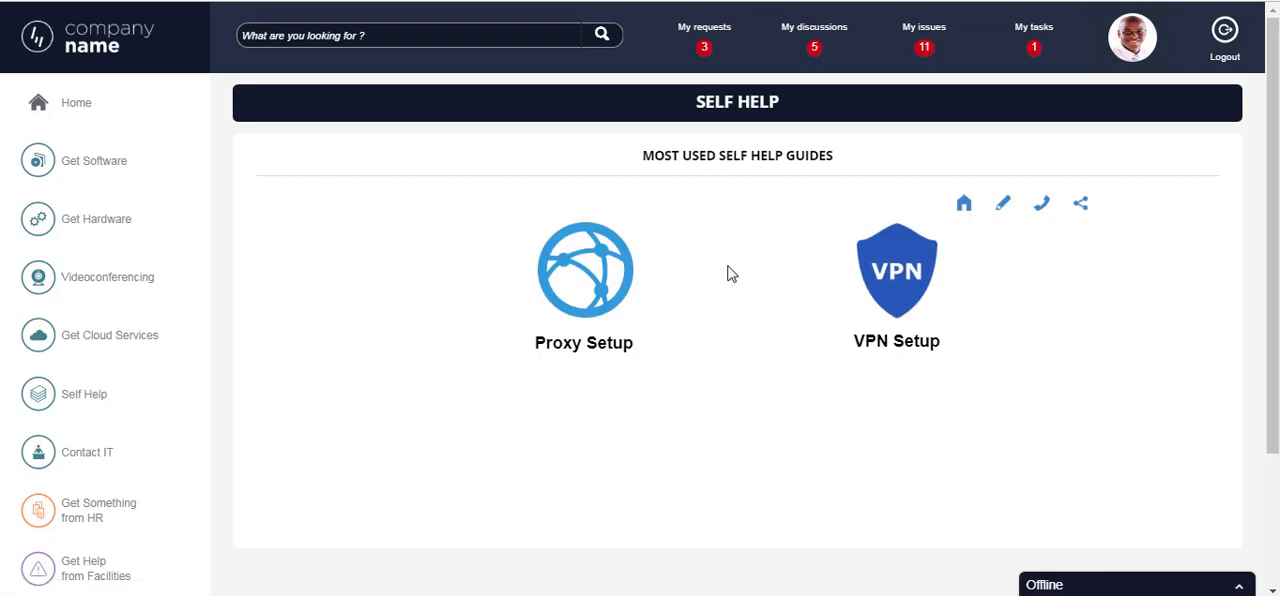
pyautogui.click(896, 268)
pyautogui.click(541, 342)
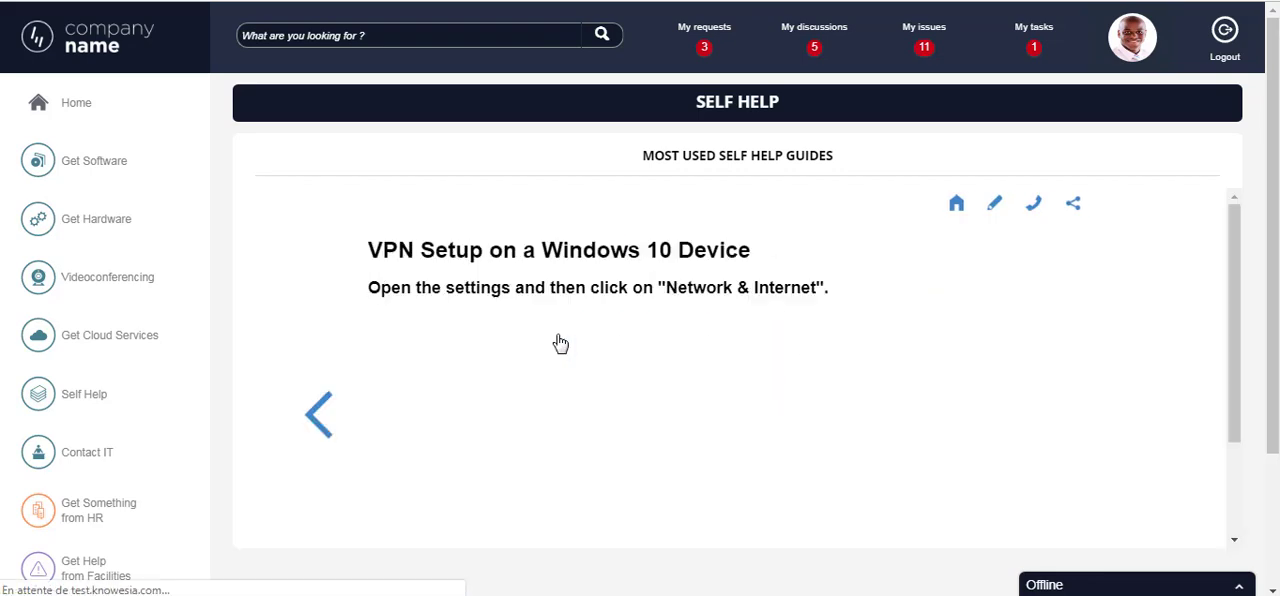
pyautogui.scroll(-1, 710, 353)
pyautogui.scroll(1, 1000, 300)
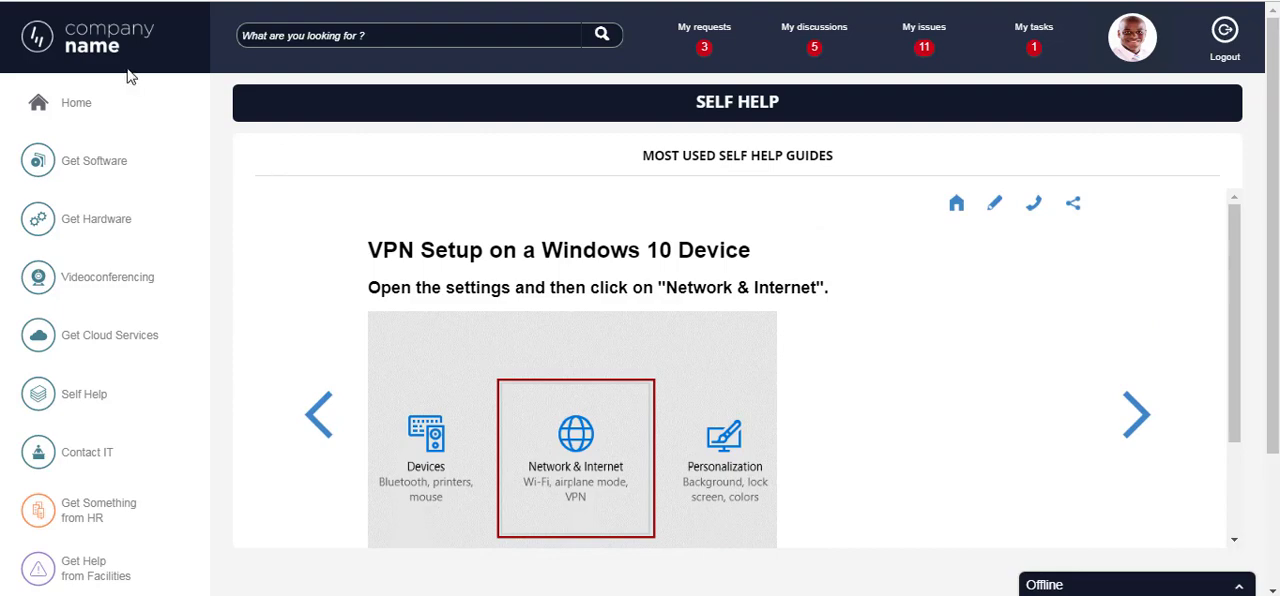
# - Go back to the home page and view the full My Devices list, including company-owned and personal devices
pyautogui.click(567, 217)
pyautogui.scroll(-5, 800, 400)
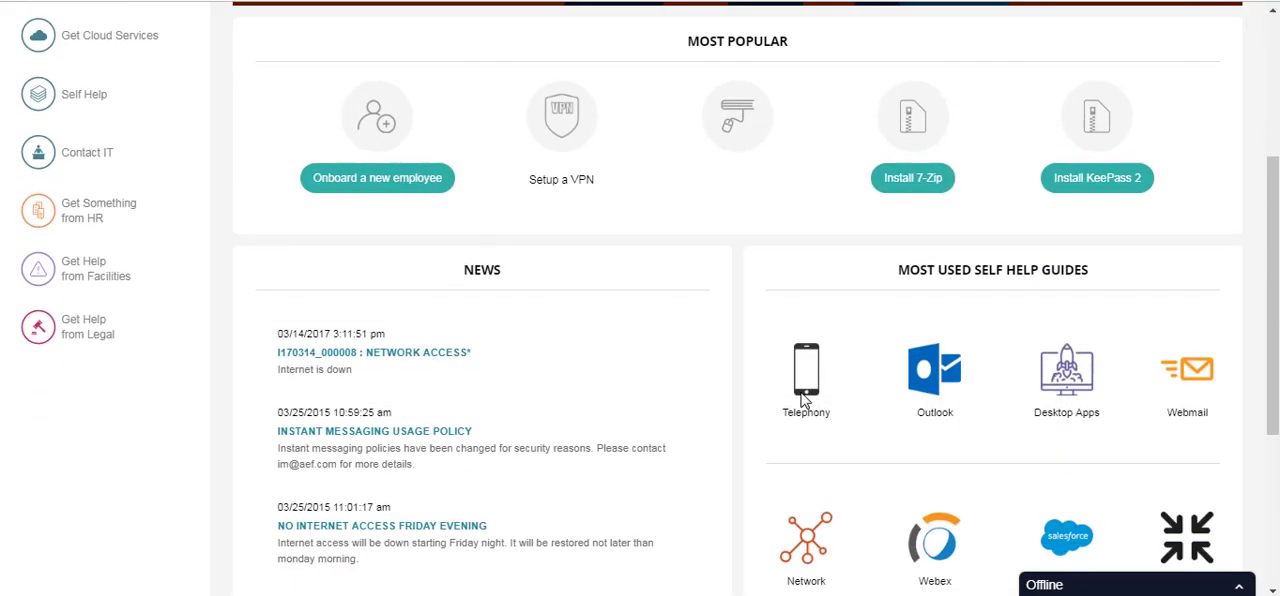
pyautogui.scroll(-1, 805, 400)
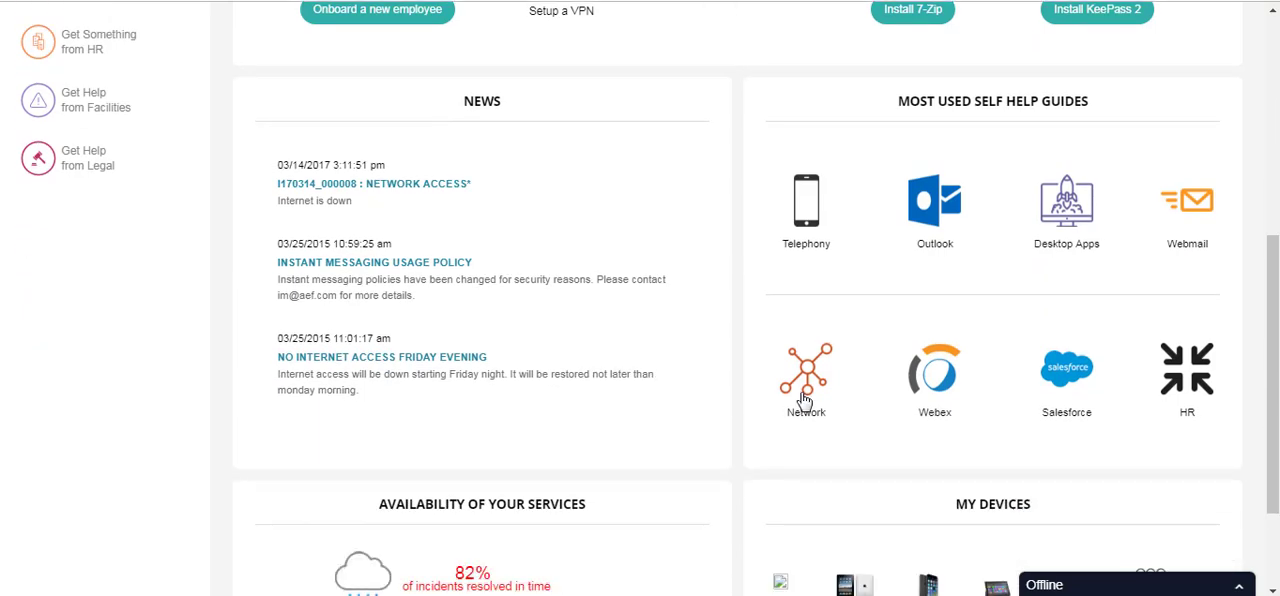
pyautogui.scroll(-1, 805, 400)
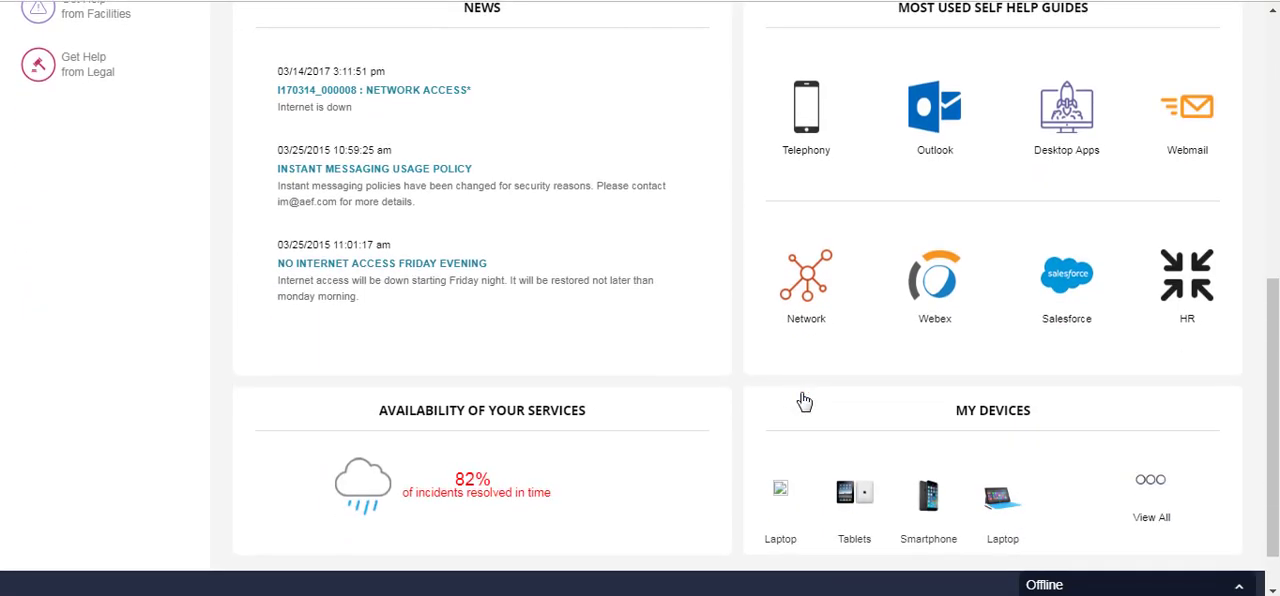
pyautogui.click(1152, 518)
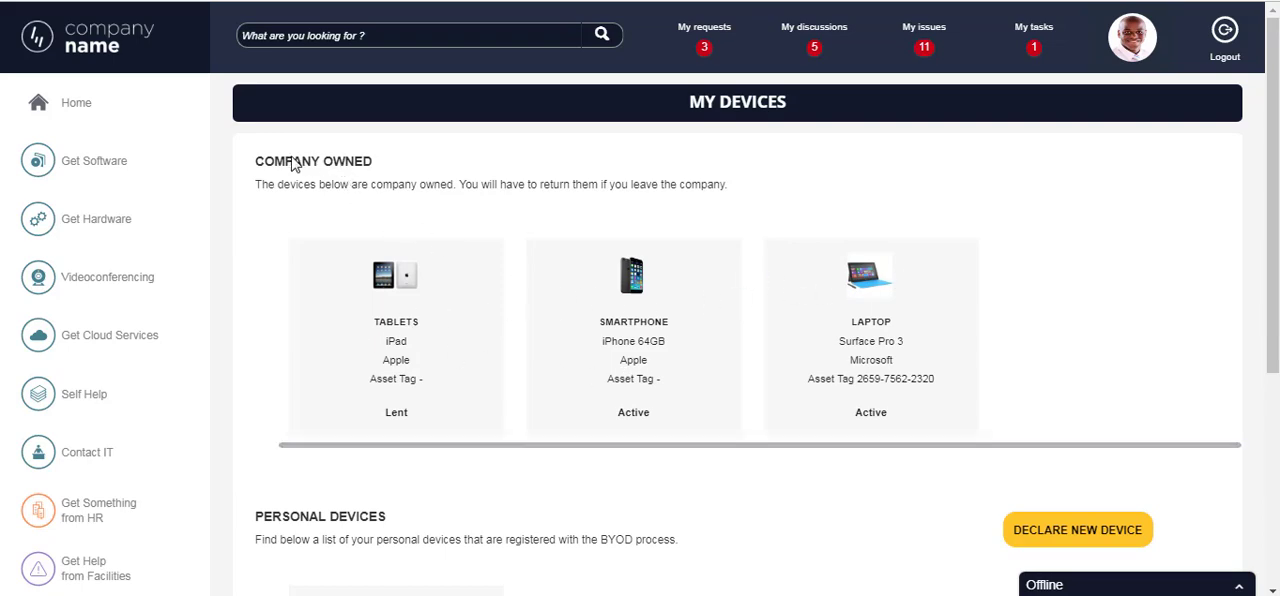
pyautogui.scroll(-3, 590, 250)
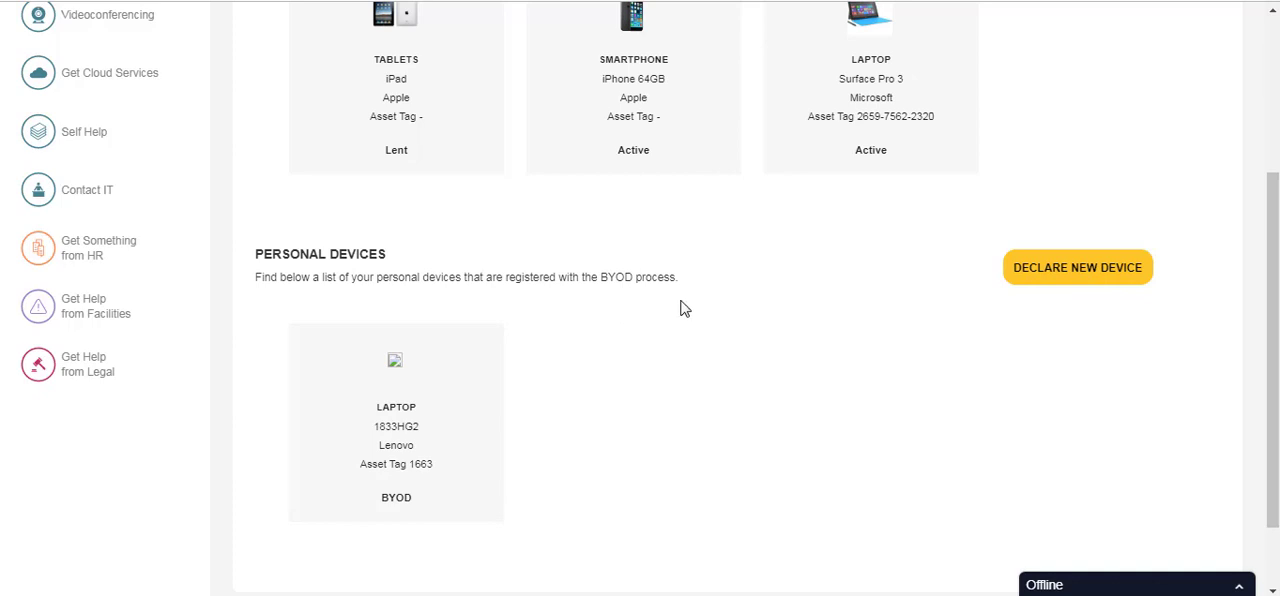
pyautogui.scroll(3, 640, 300)
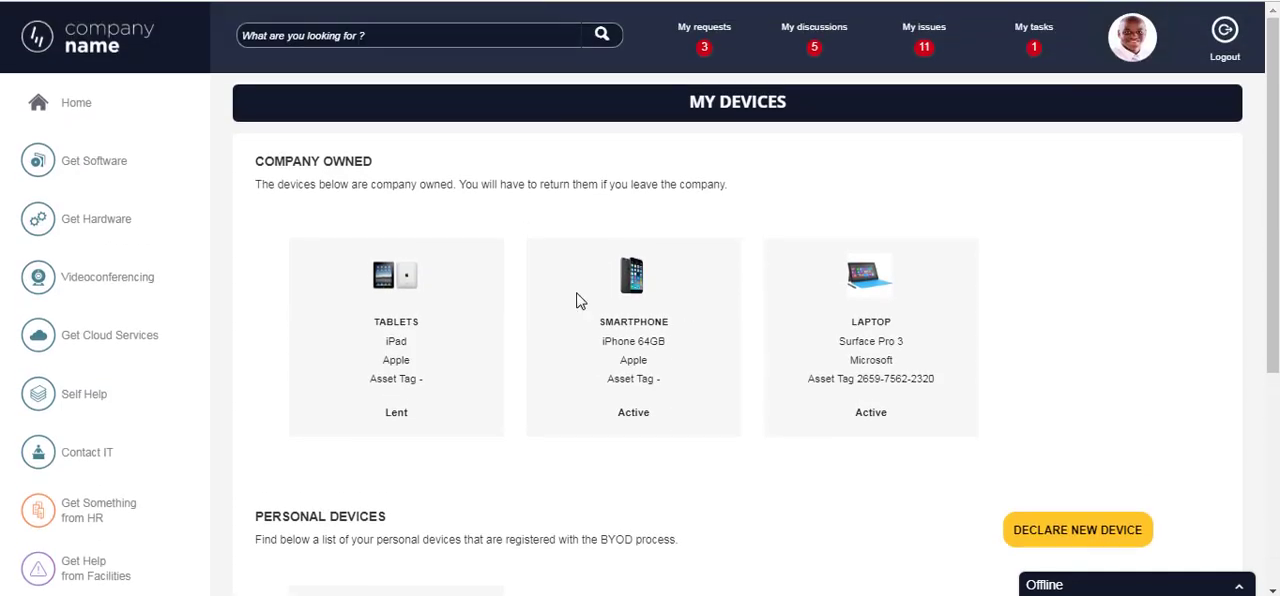
# - Return from My Devices to the home page and review its News and Availability of Your Services sections
pyautogui.click(113, 48)
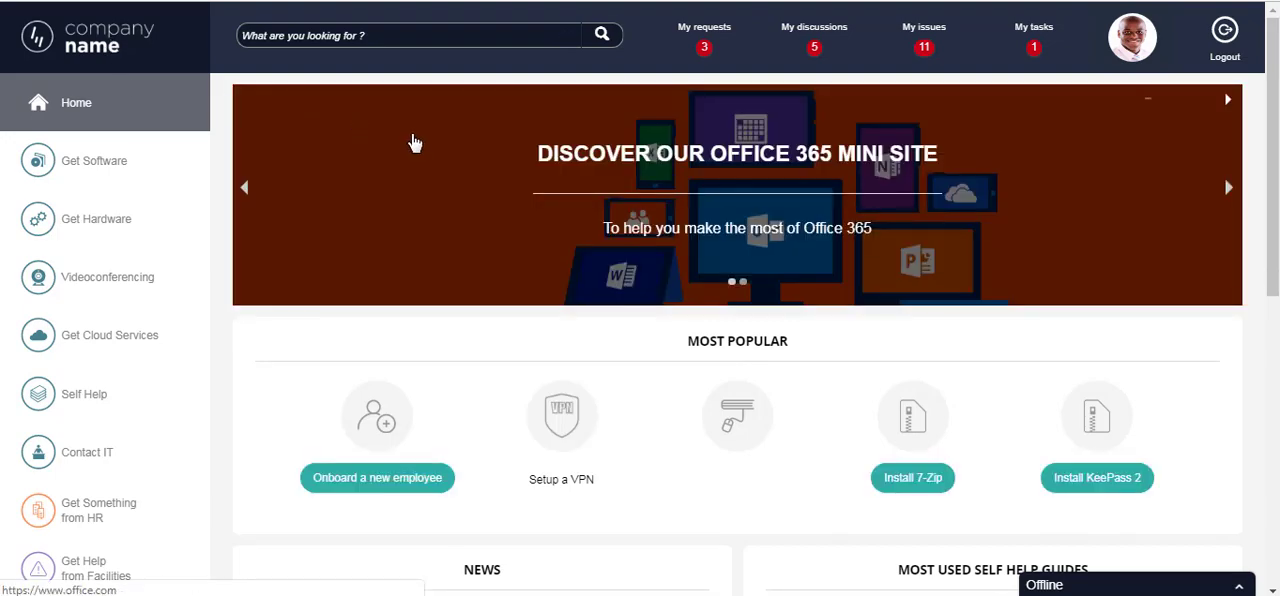
pyautogui.scroll(-1, 414, 140)
pyautogui.scroll(-5, 414, 142)
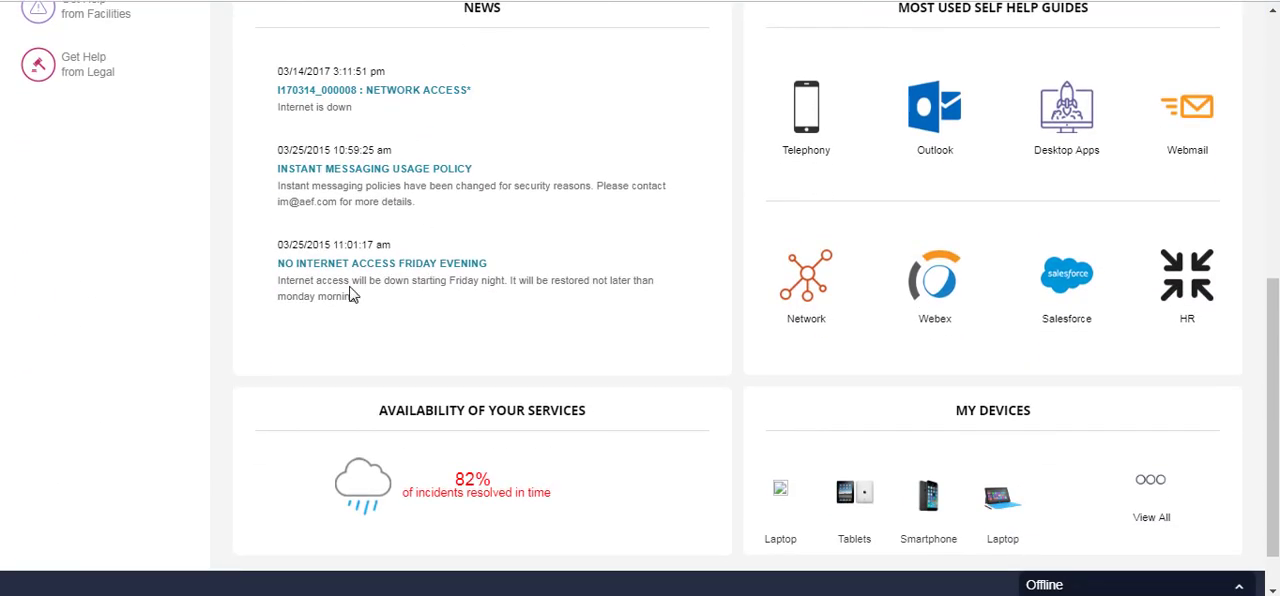
pyautogui.scroll(4, 351, 294)
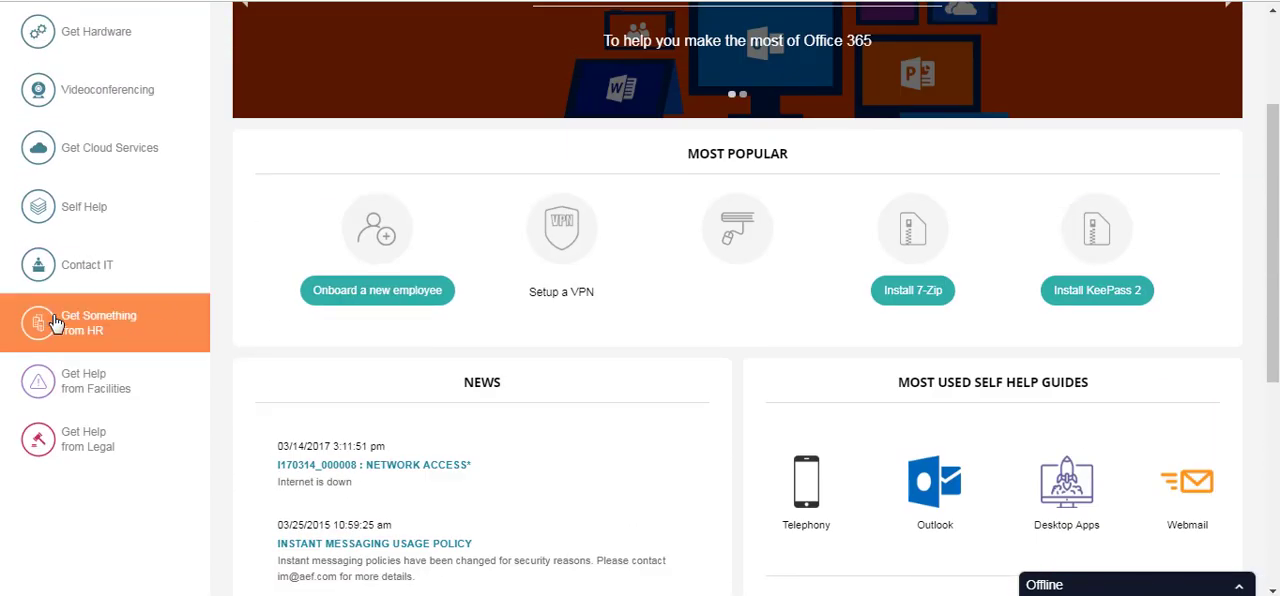
# - Open the Get Something from HR catalogue and review the EasyVista Certifications courses under Training
pyautogui.click(105, 322)
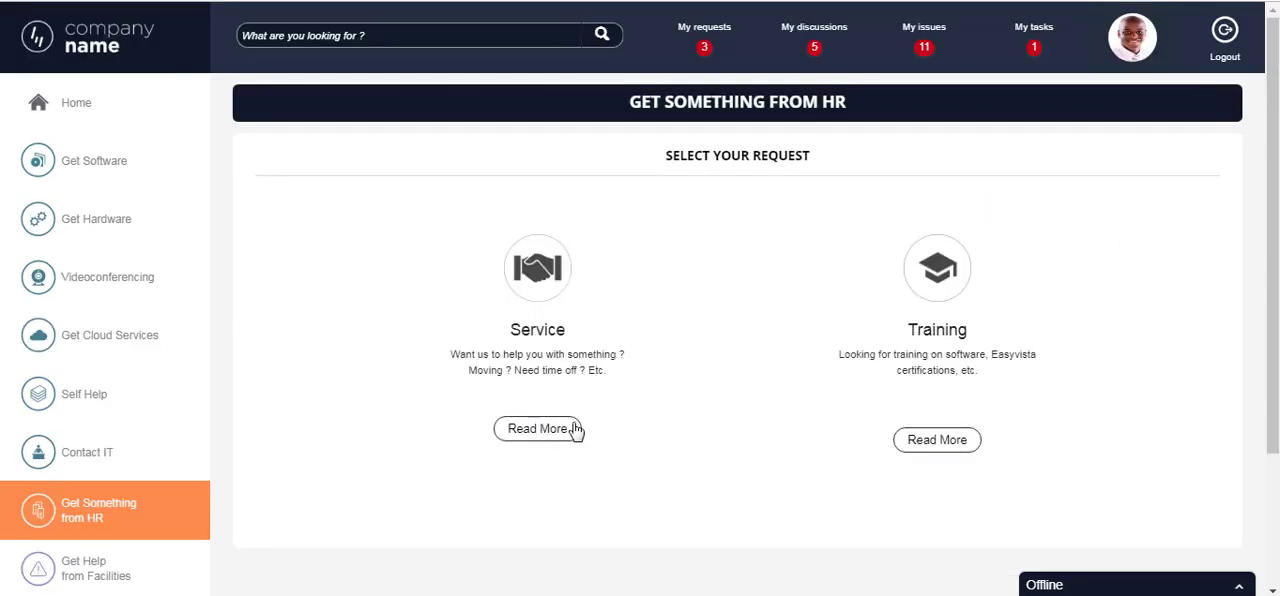
pyautogui.click(953, 443)
pyautogui.scroll(-2, 944, 381)
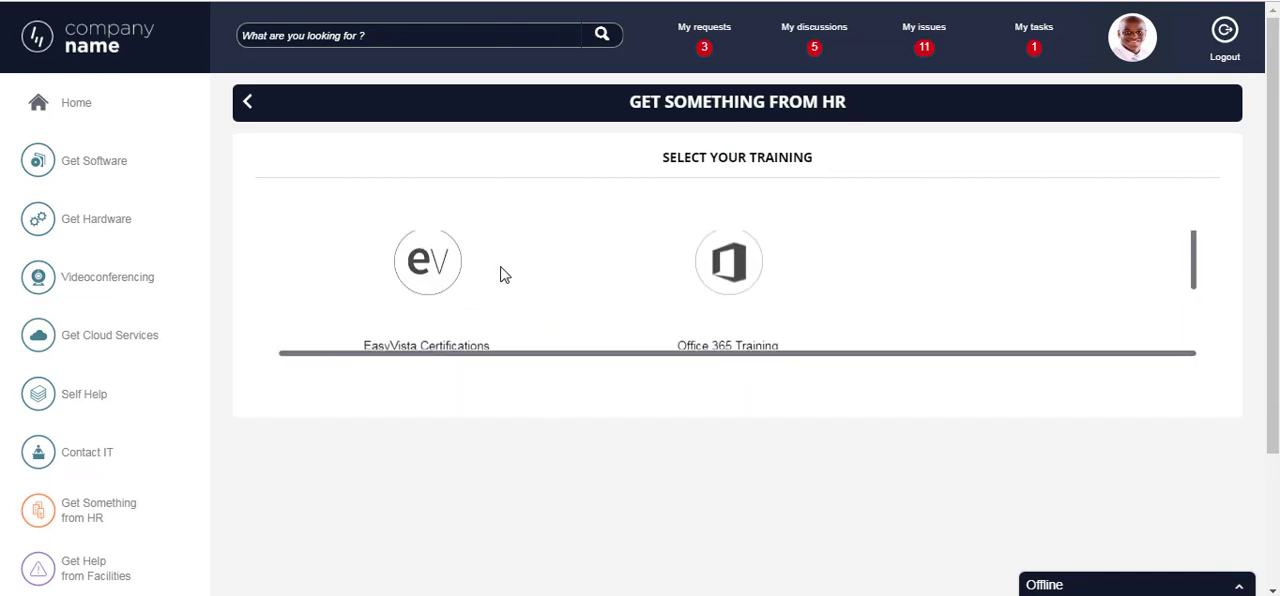
pyautogui.click(427, 347)
pyautogui.scroll(-2, 470, 314)
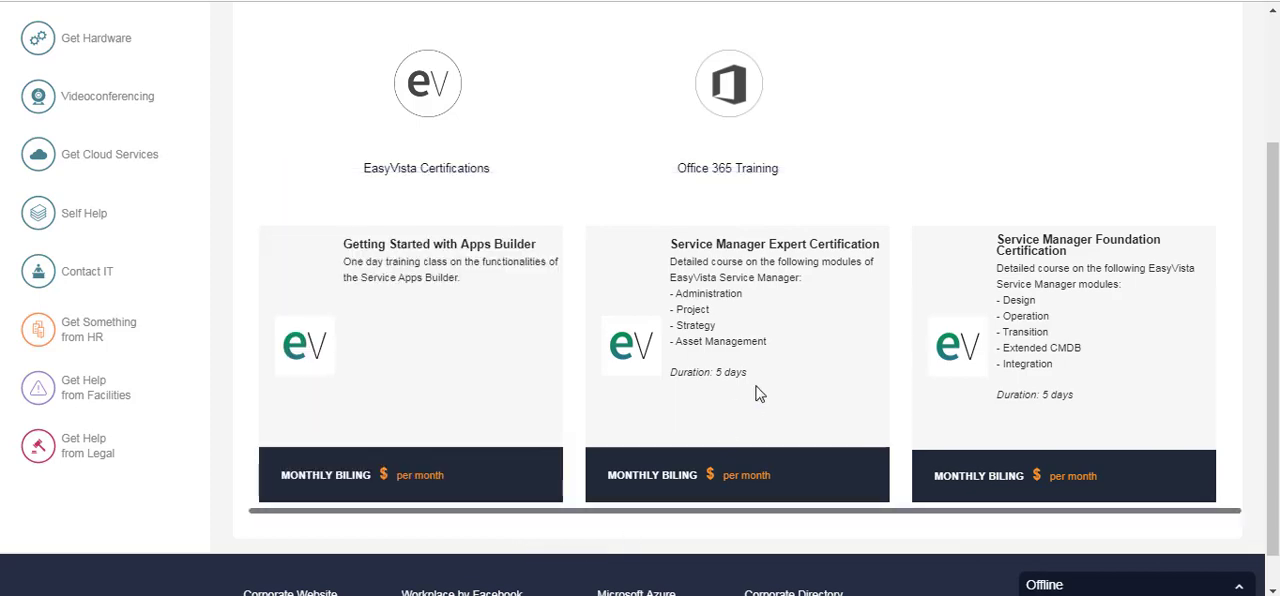
pyautogui.moveTo(1050, 372)
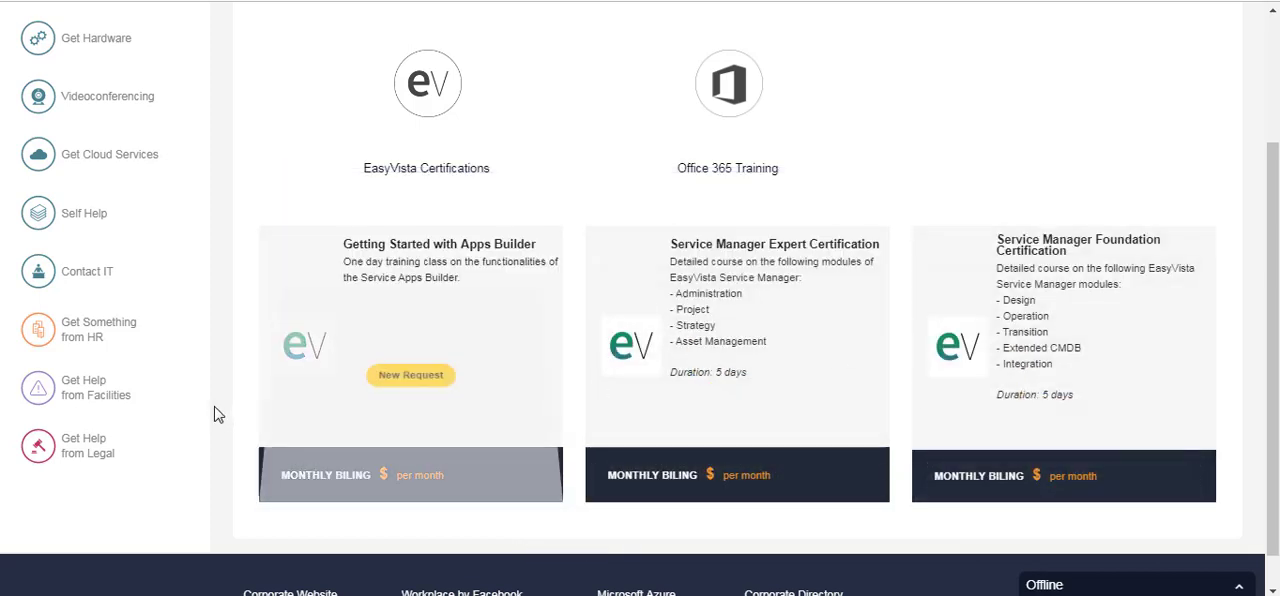
# - Open the Get Help from Facilities page and view the requests in its Cleaning category
pyautogui.click(97, 398)
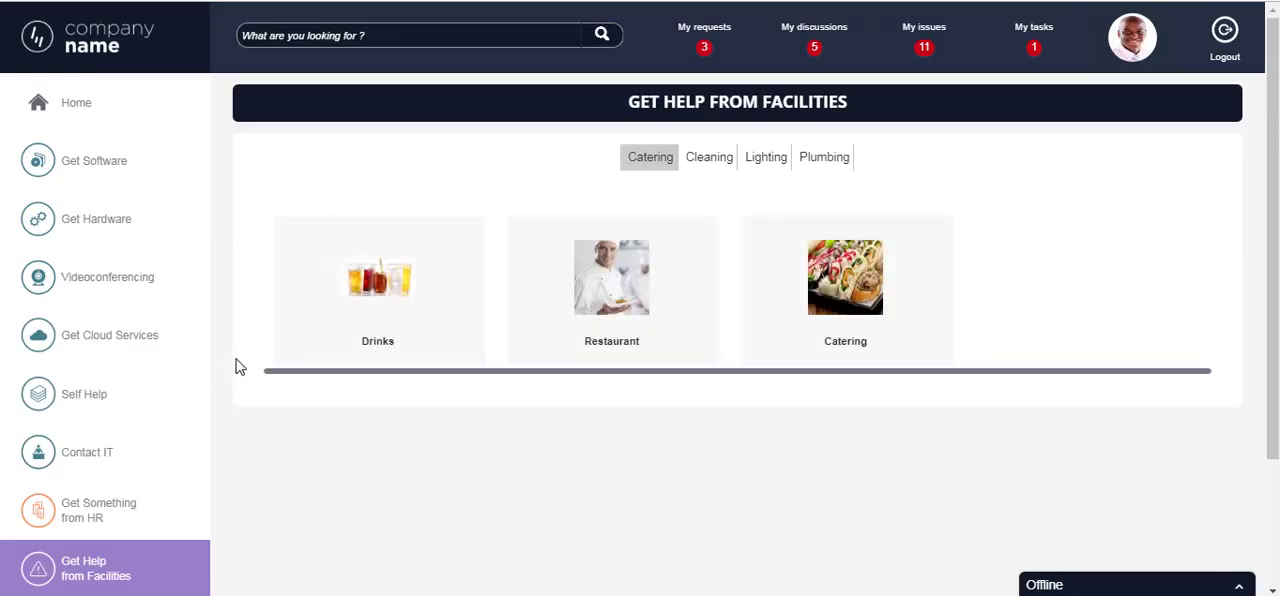
pyautogui.click(717, 168)
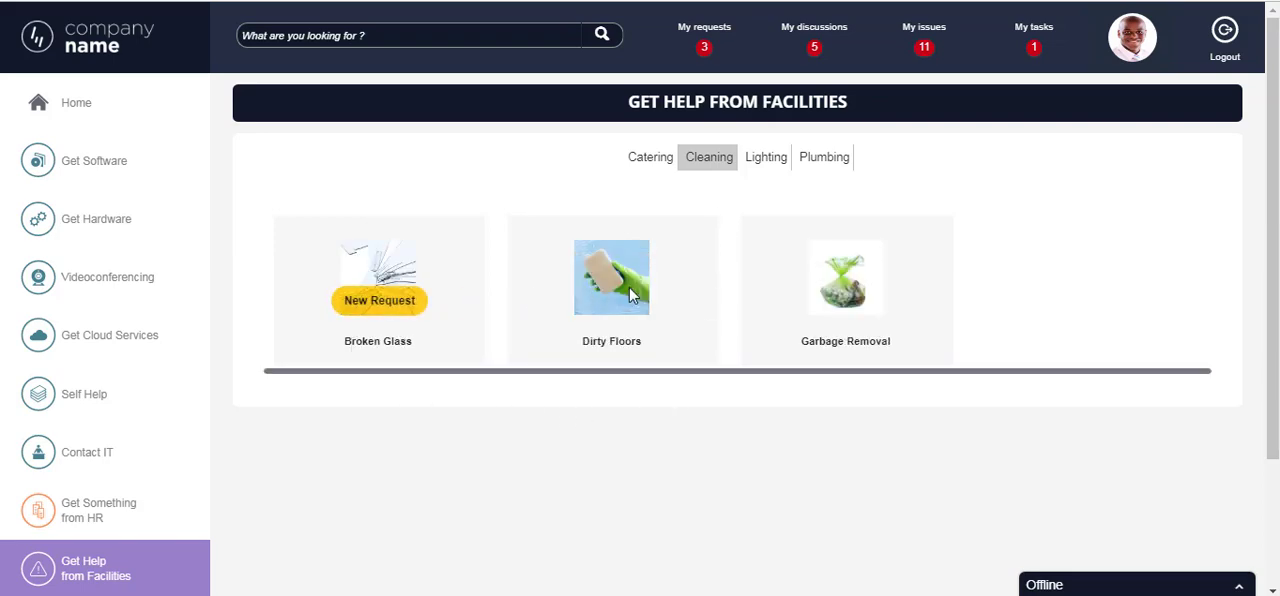
pyautogui.moveTo(629, 287)
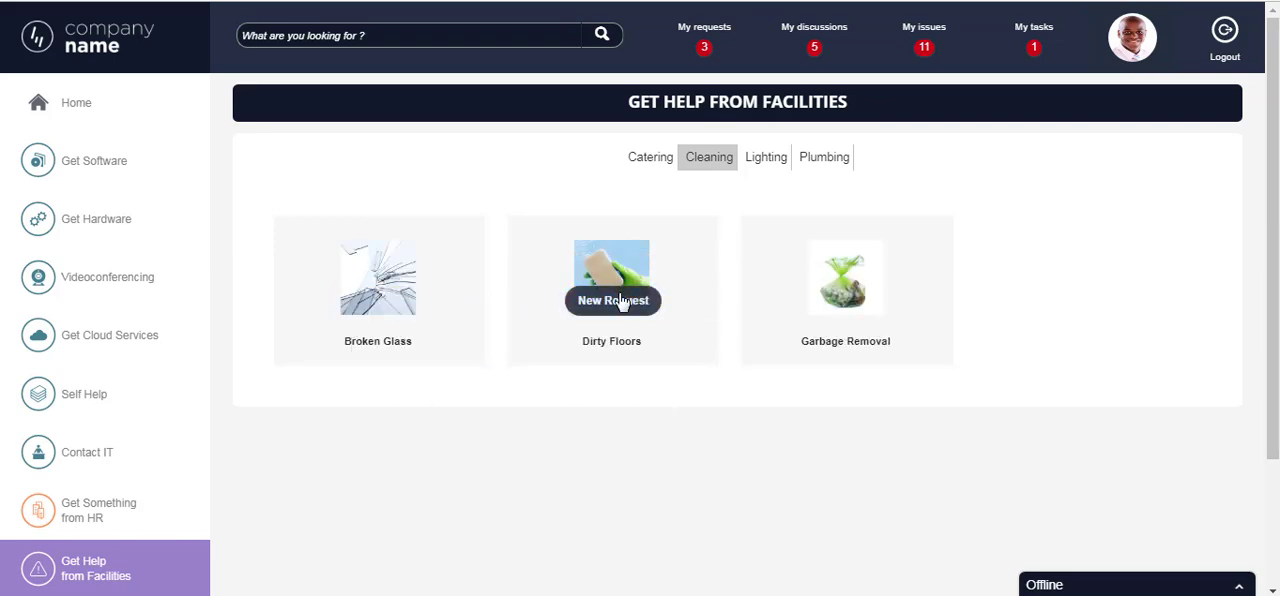
# - Open the Get Help from Legal page, view the category options in its Get Help form, and cancel the form
pyautogui.scroll(-1, 294, 454)
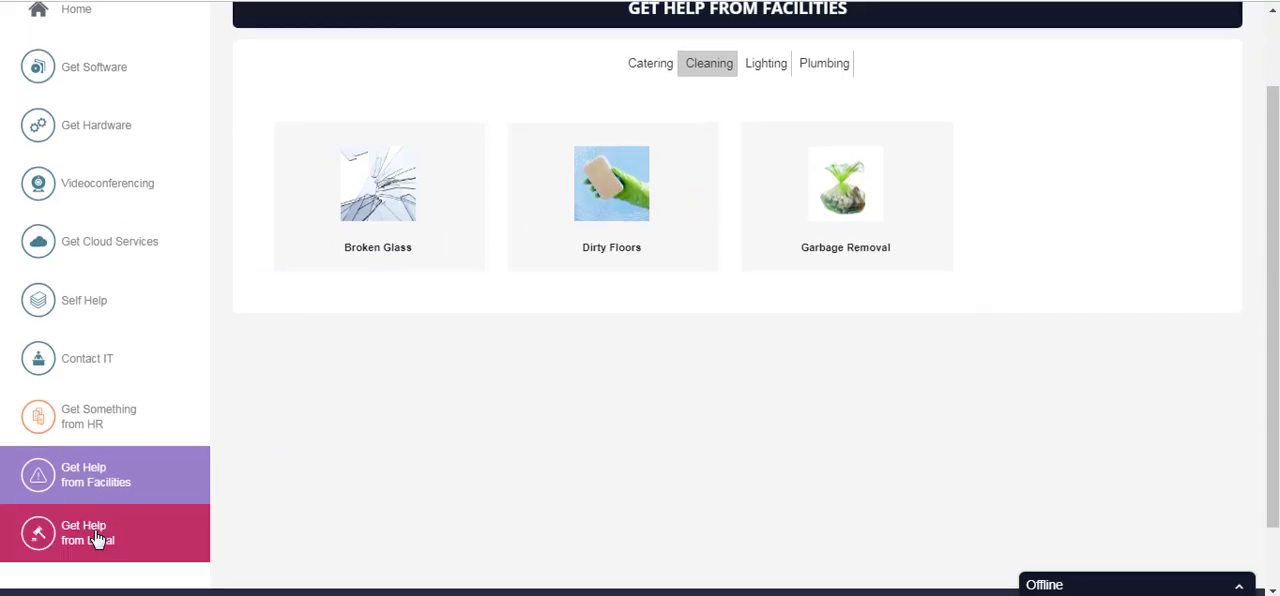
pyautogui.click(97, 537)
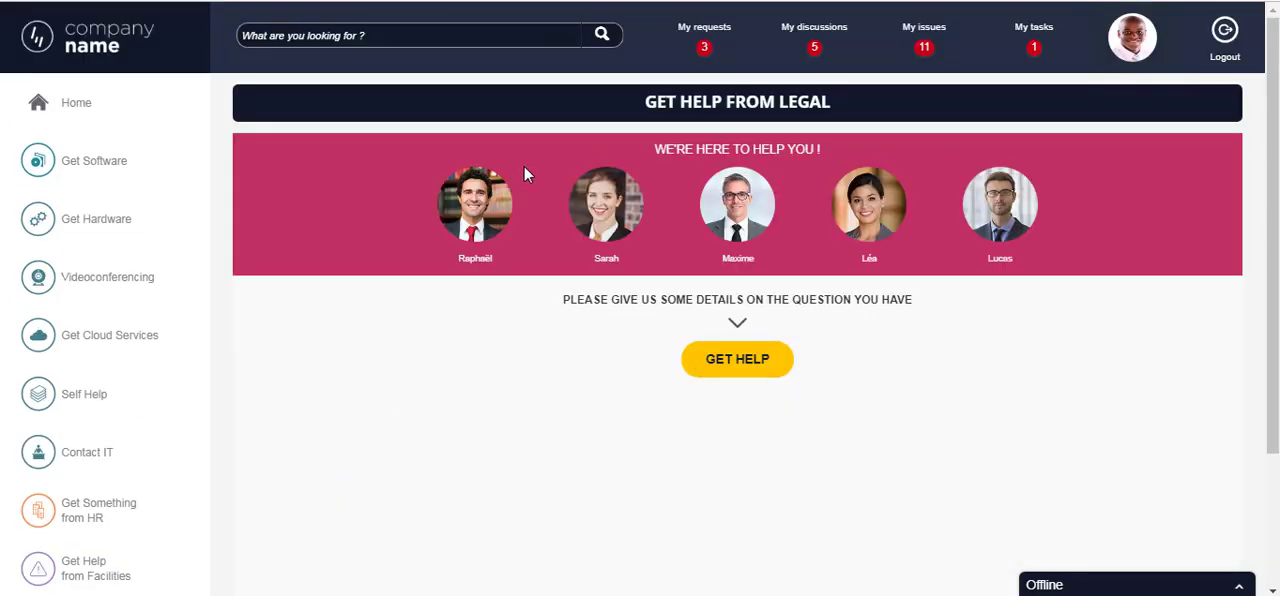
pyautogui.scroll(-2, 765, 232)
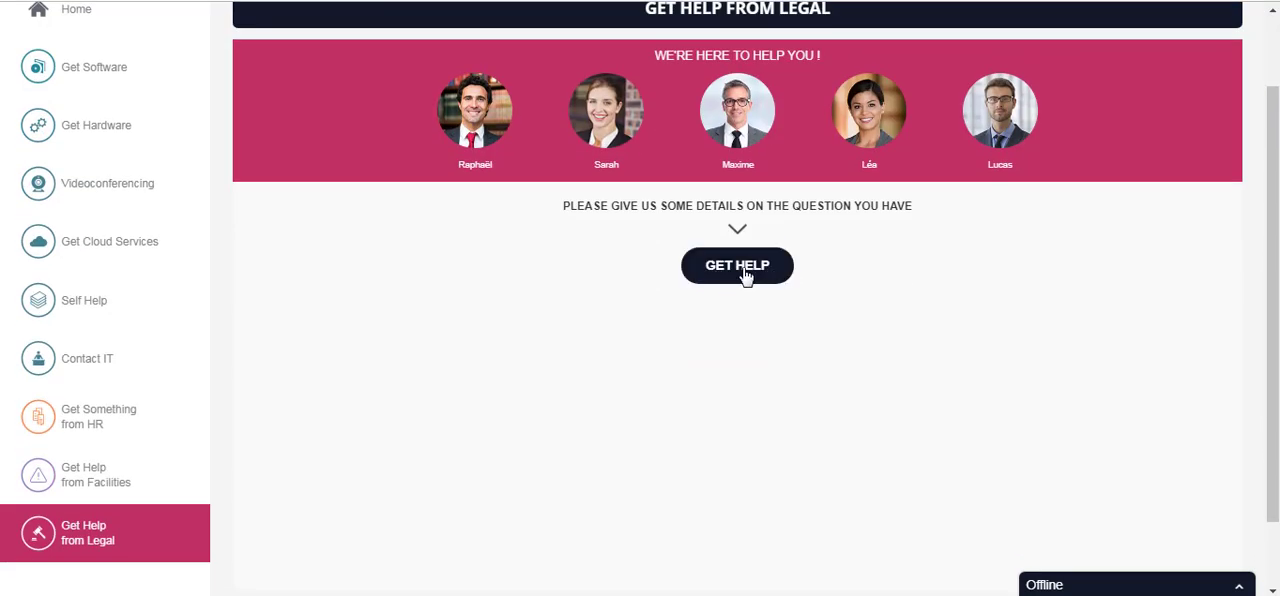
pyautogui.click(745, 276)
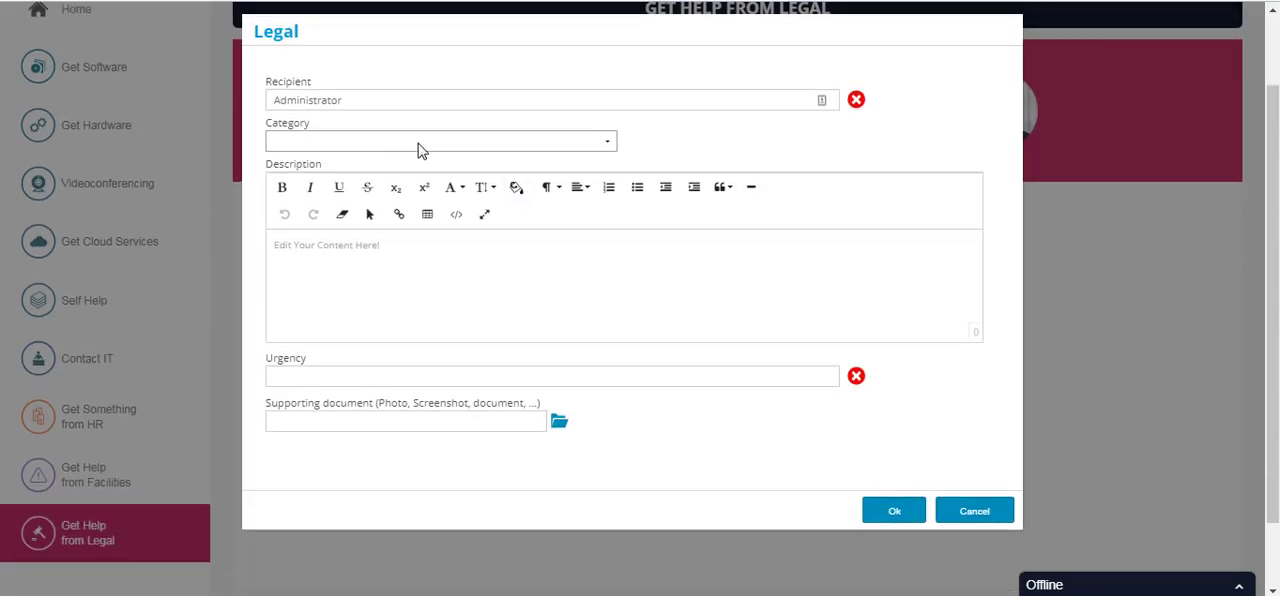
pyautogui.click(483, 143)
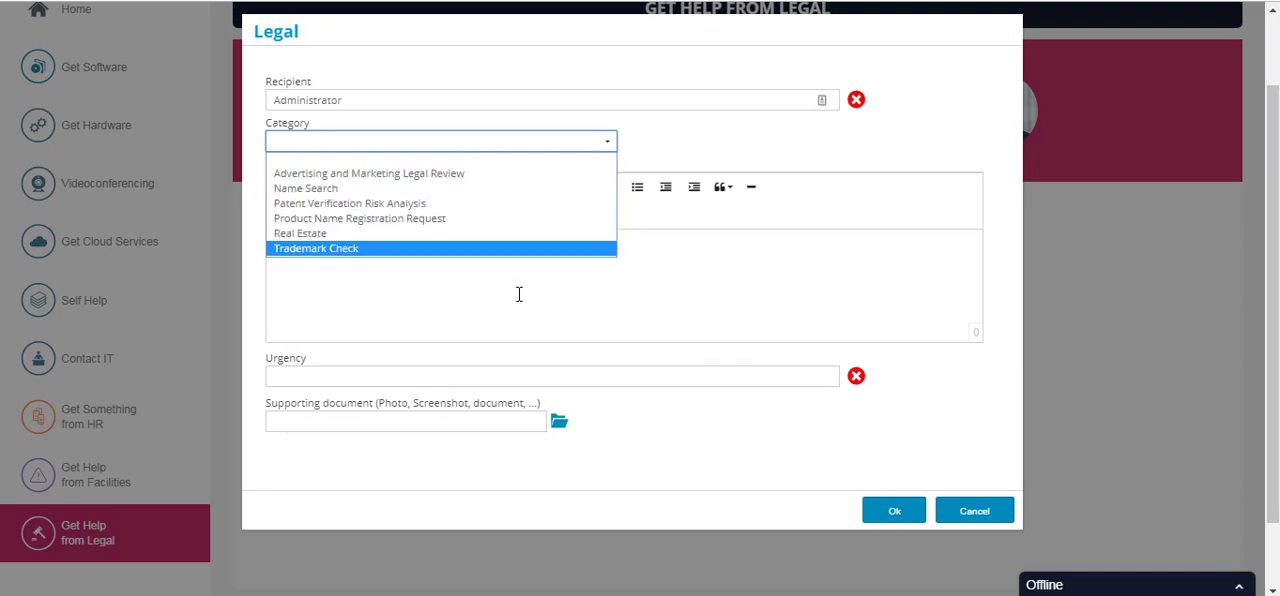
pyautogui.click(985, 521)
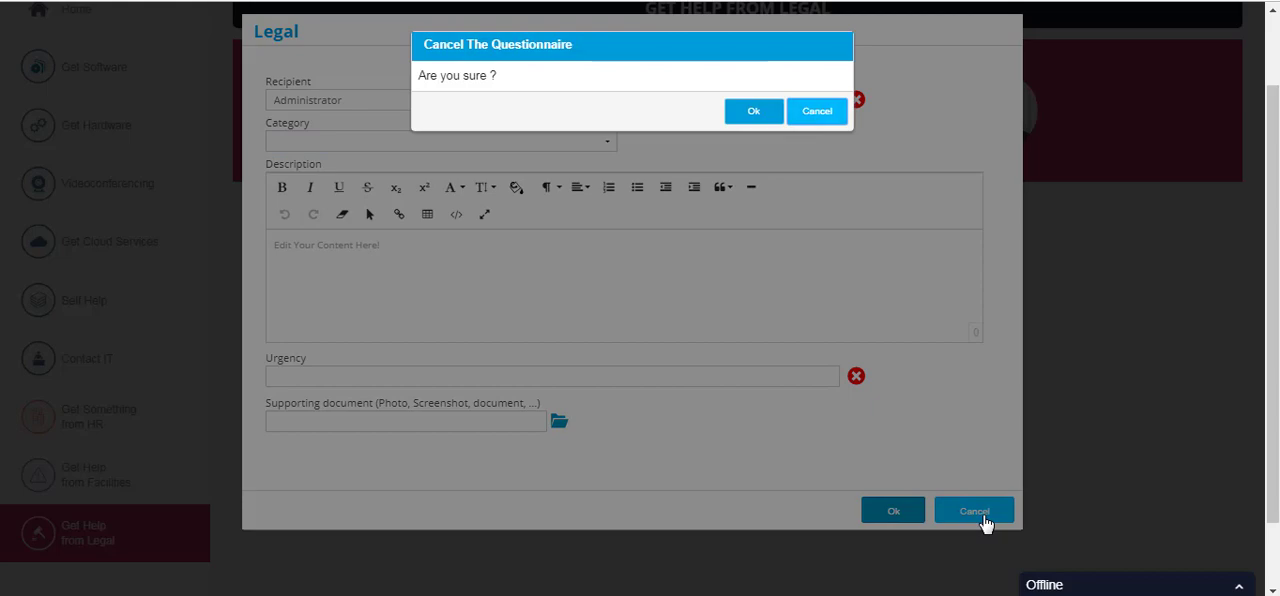
pyautogui.click(755, 114)
# - Return to the home page and view My Requests, both the requests in progress and all requests
pyautogui.scroll(1, 938, 343)
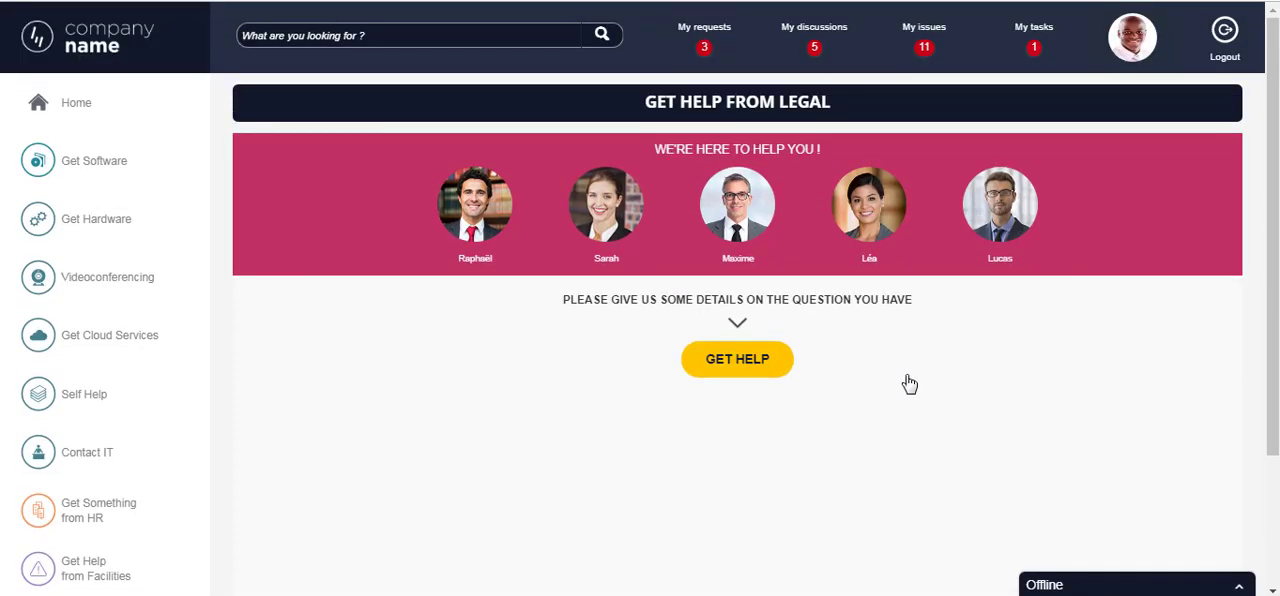
pyautogui.click(108, 47)
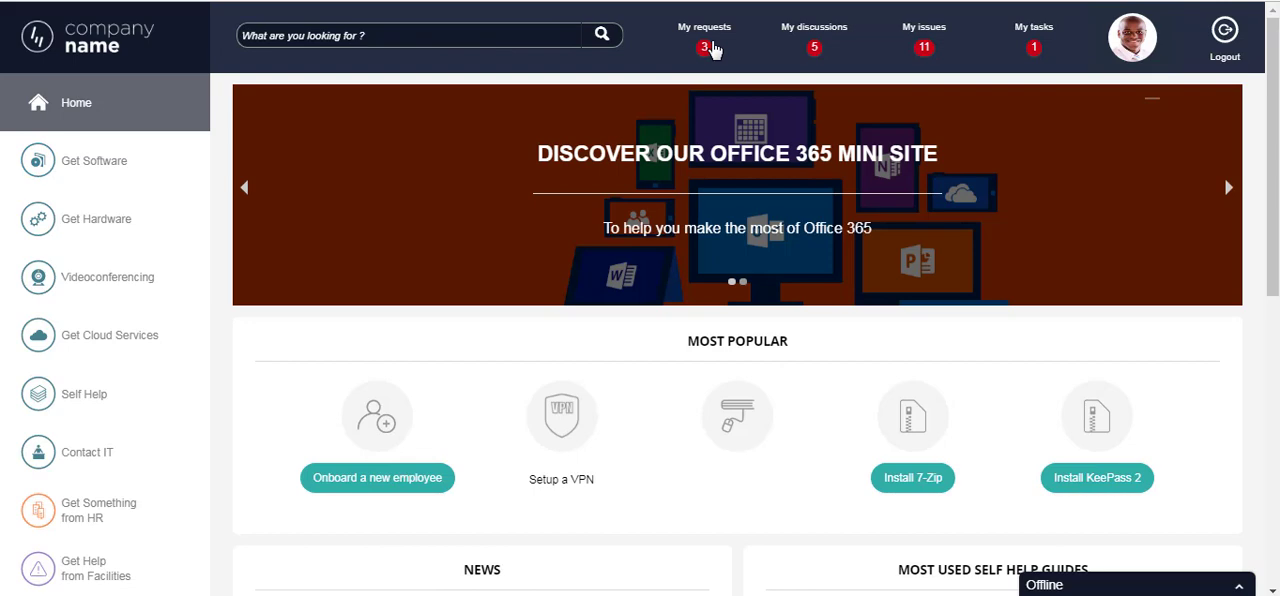
pyautogui.click(707, 47)
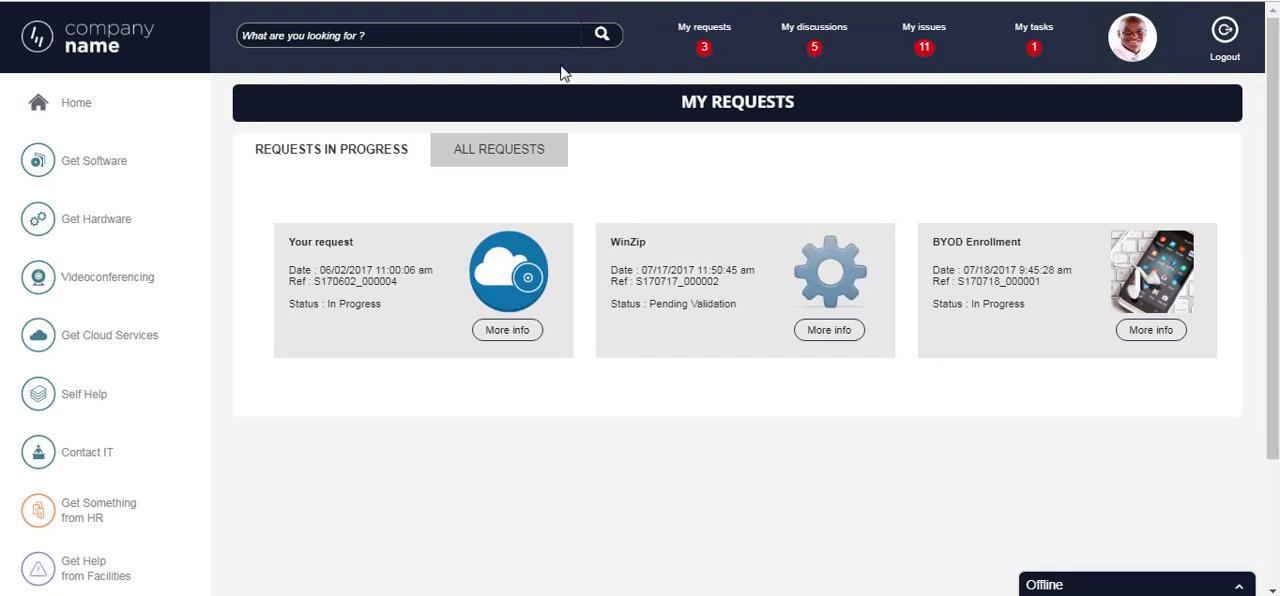
pyautogui.click(501, 155)
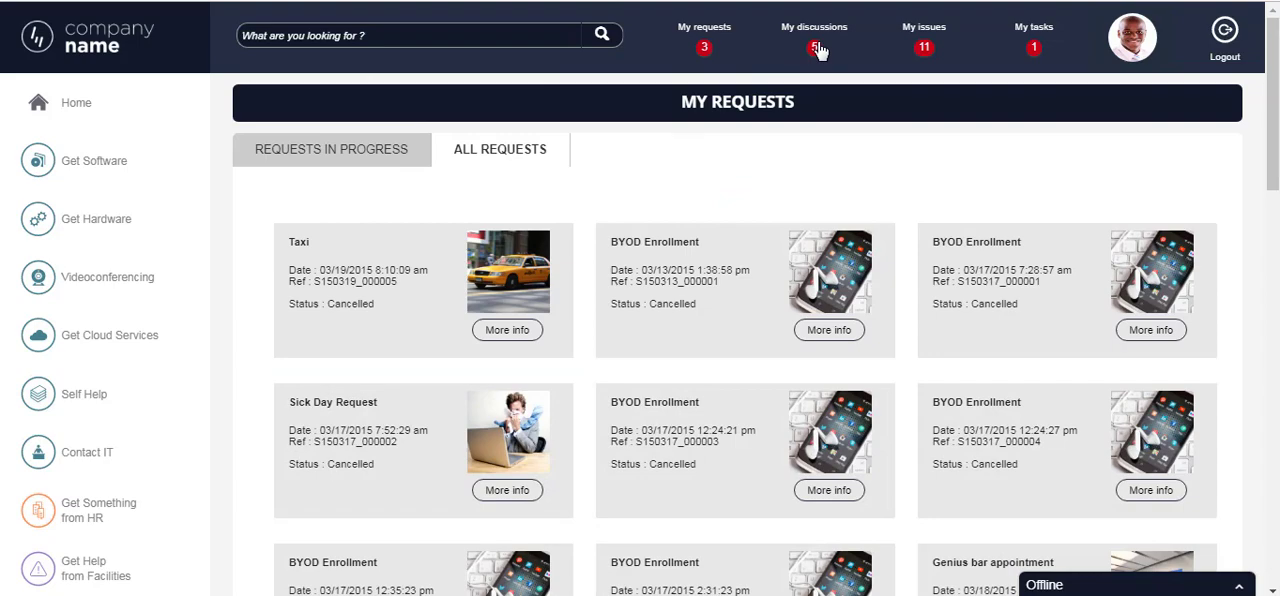
# - Open My Discussions and look through the posted questions and replies
pyautogui.click(815, 45)
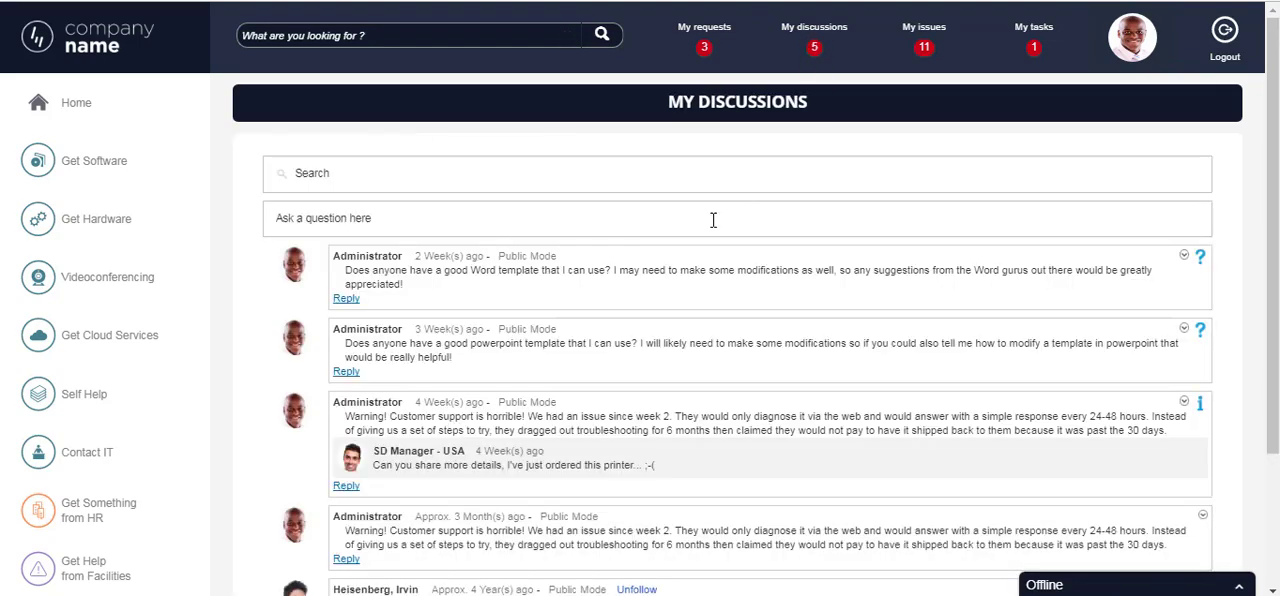
pyautogui.scroll(-3, 593, 287)
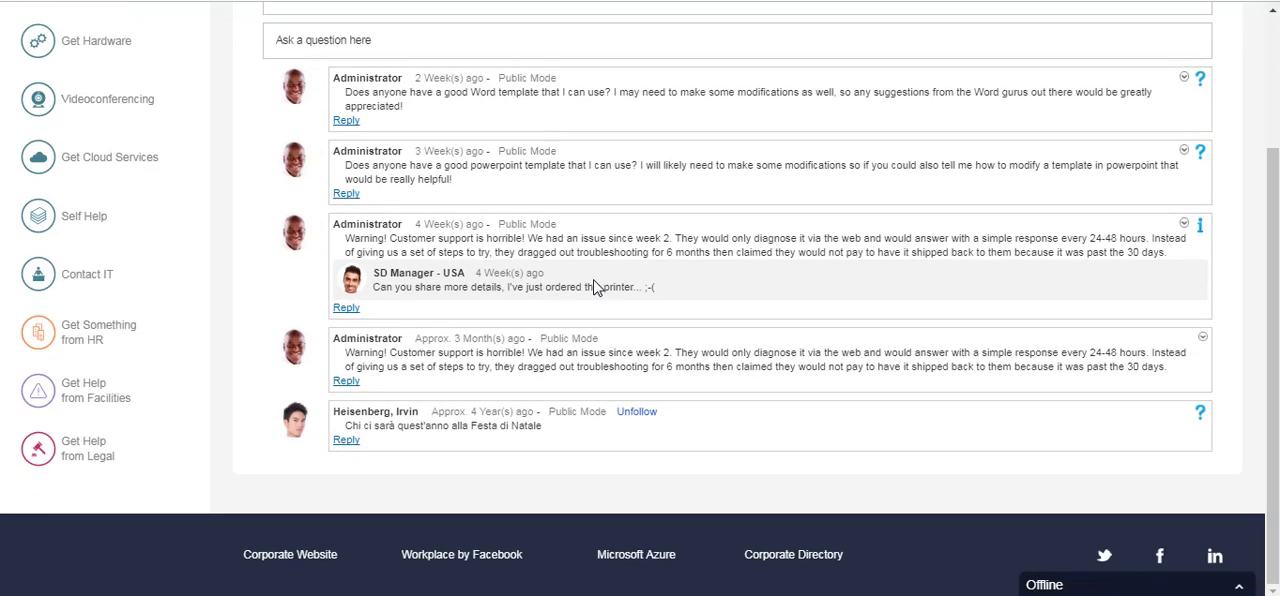
pyautogui.scroll(3, 595, 287)
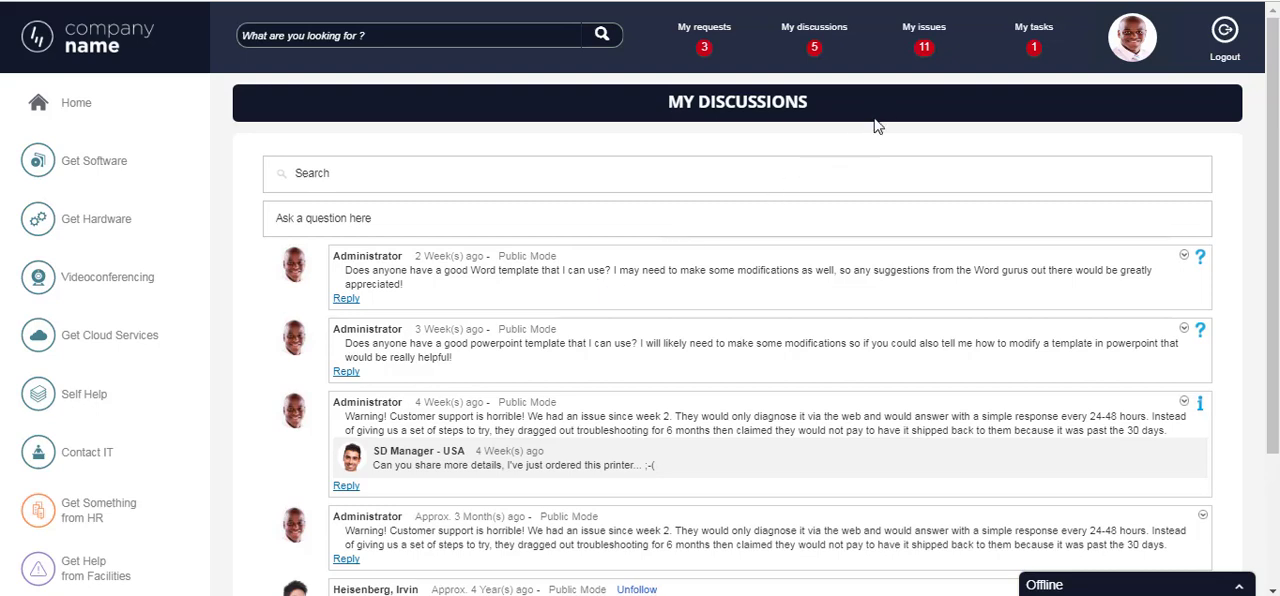
# - Open My Issues and examine the support team, the service indicators, the issues in progress and all issues
pyautogui.click(922, 50)
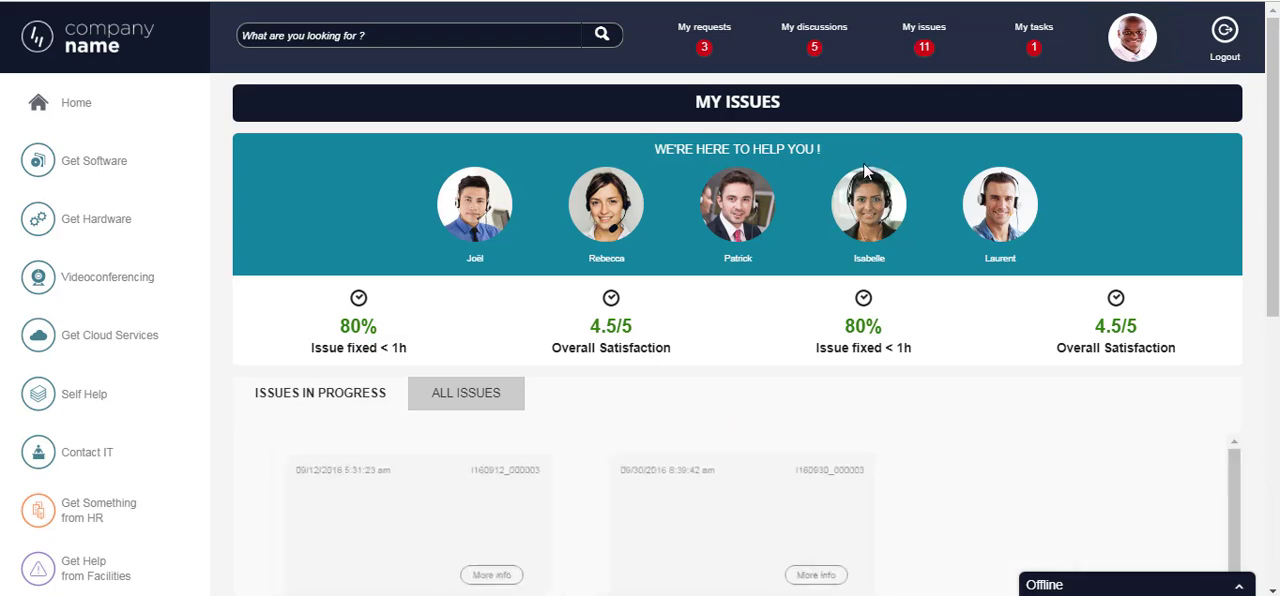
pyautogui.scroll(-2, 863, 170)
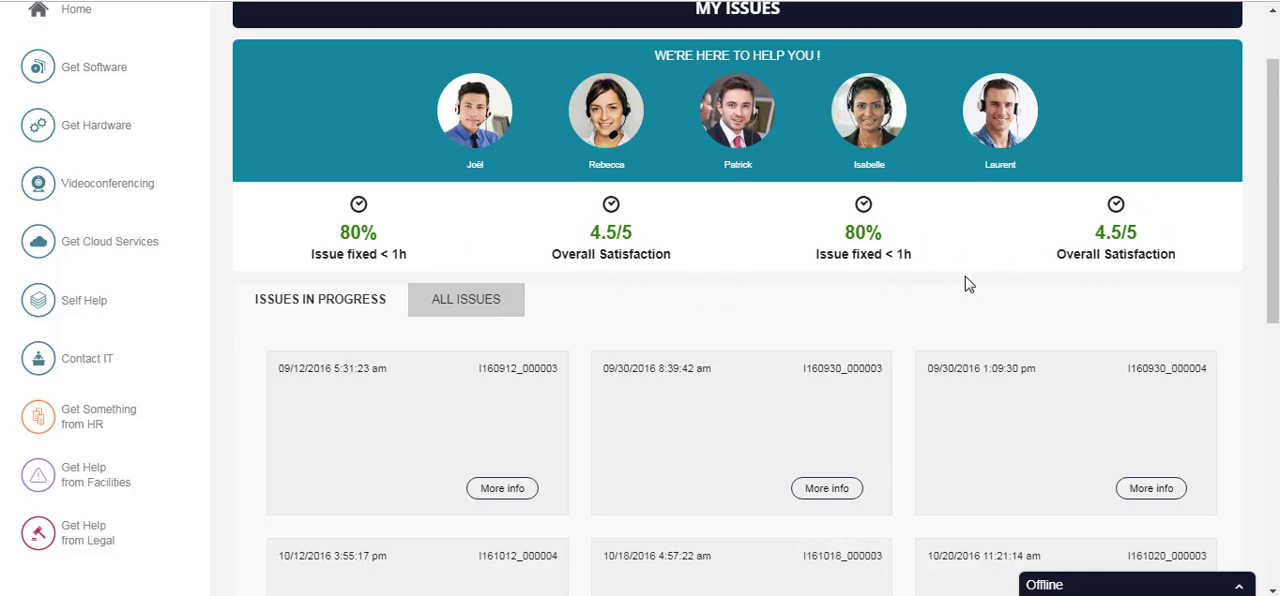
pyautogui.scroll(-1, 966, 284)
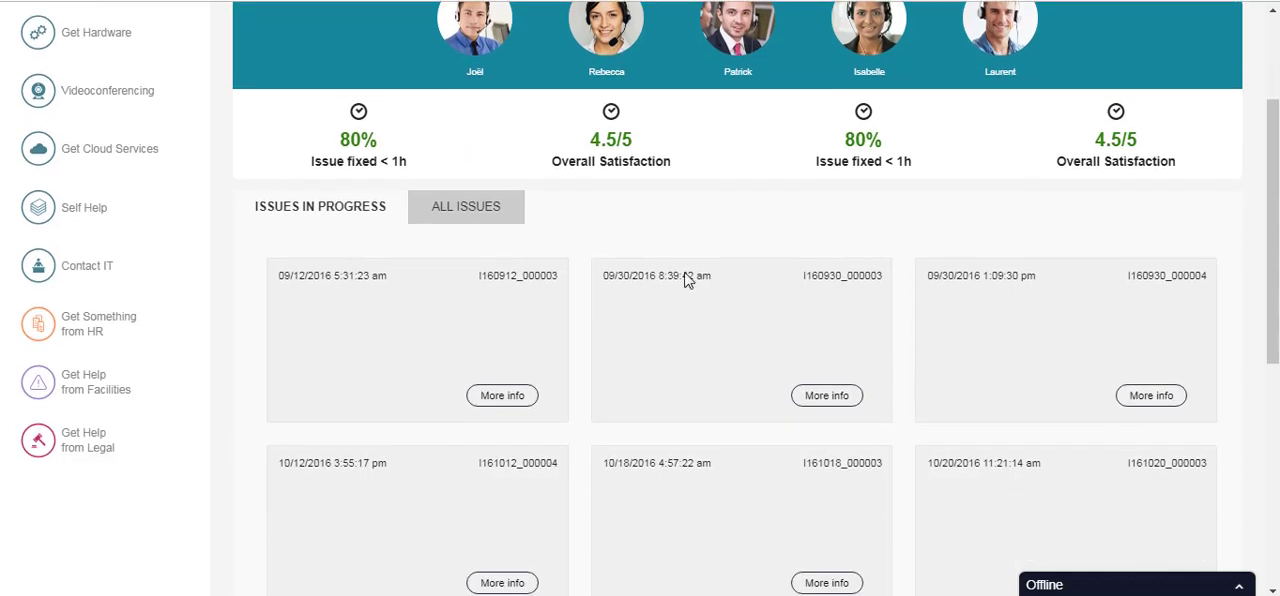
pyautogui.click(484, 215)
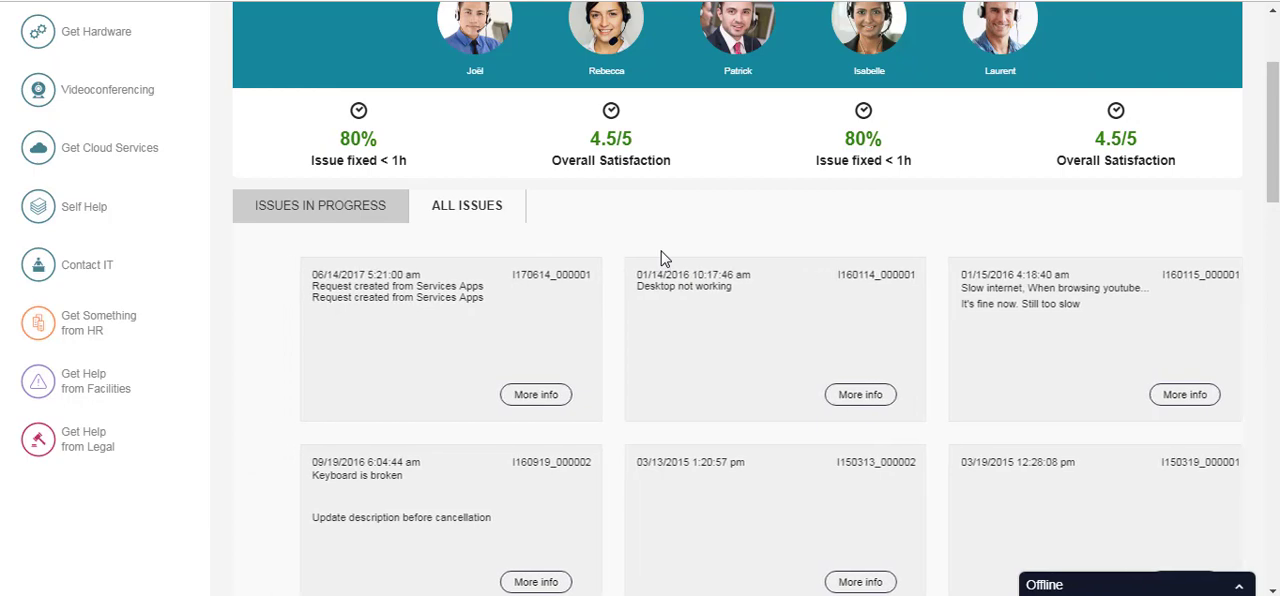
pyautogui.scroll(2, 1180, 125)
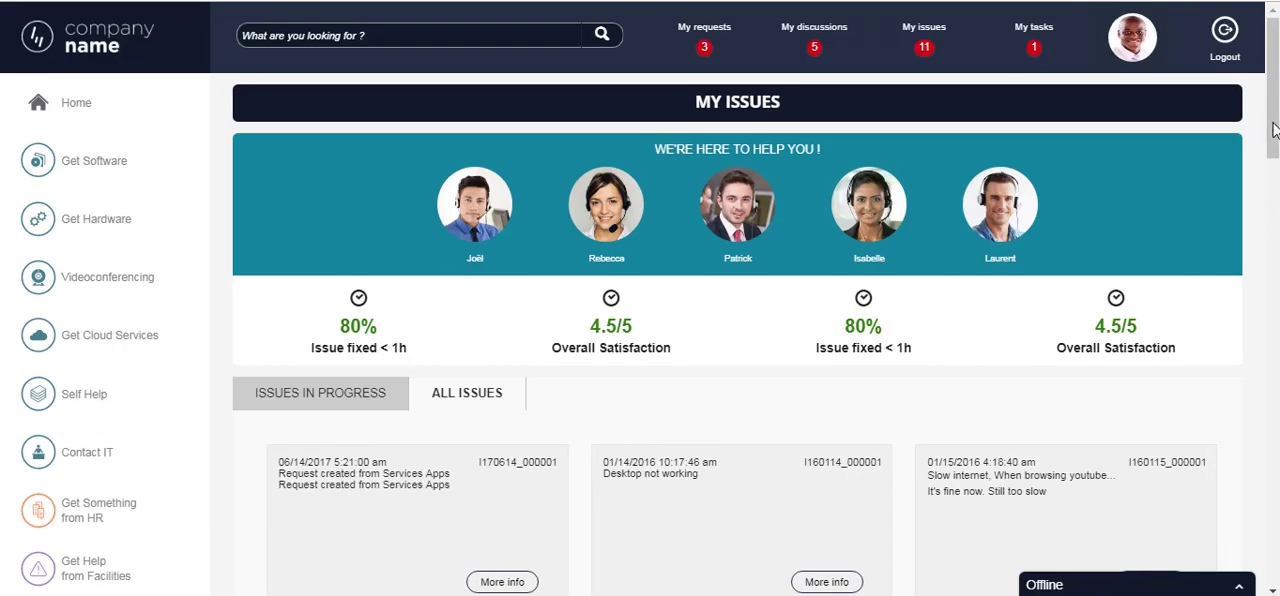
# - Open My Tasks and view both the requests for approval and the solved issues awaiting confirmation
pyautogui.click(1038, 47)
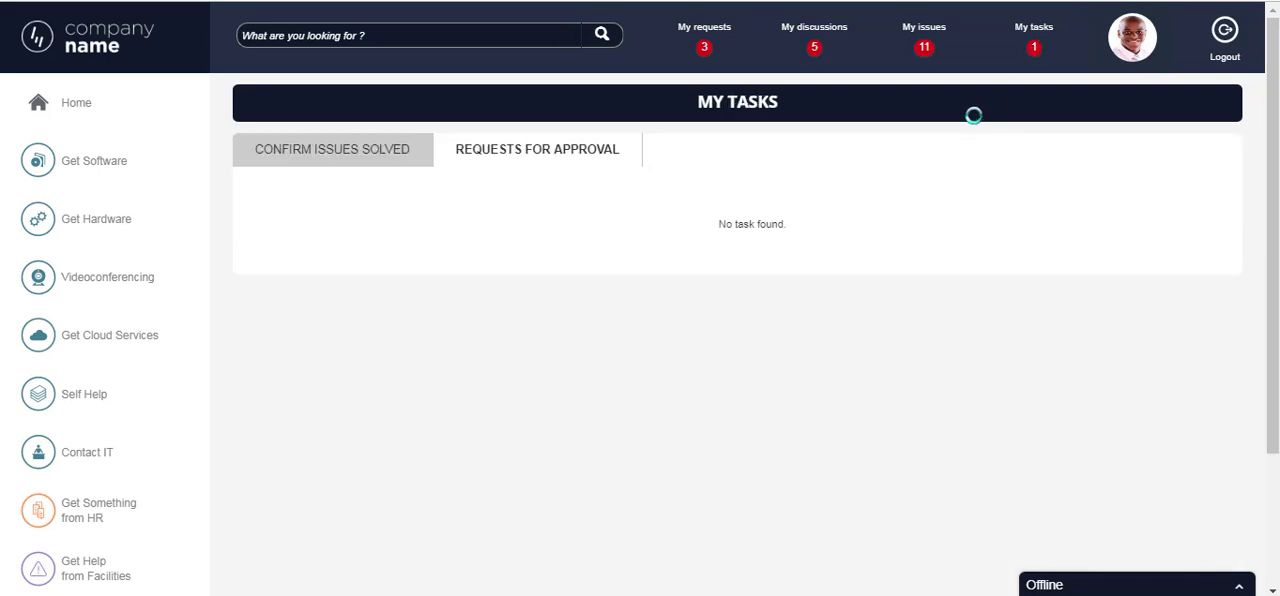
pyautogui.click(550, 162)
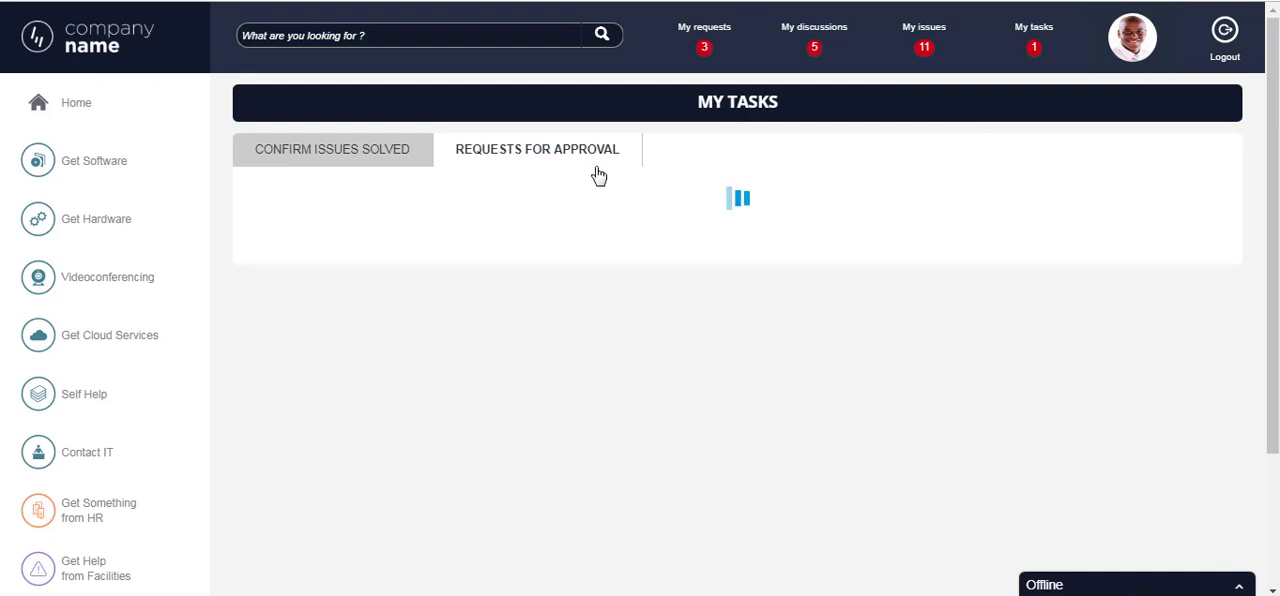
pyautogui.click(390, 158)
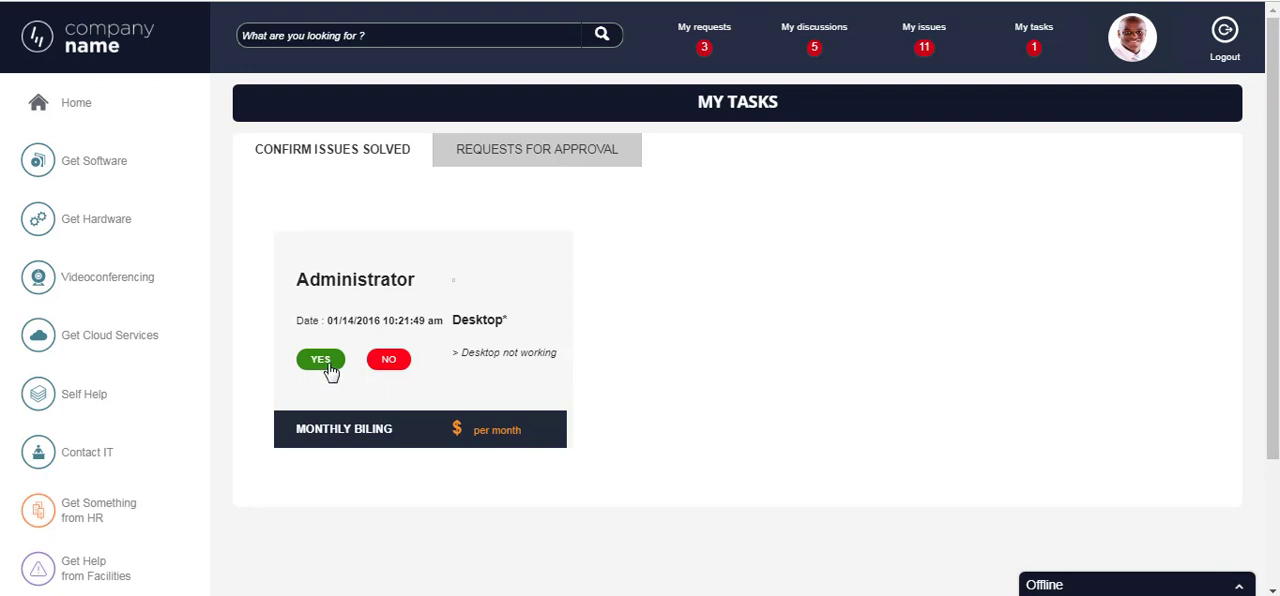
# - Return to the home page and search the portal for "outlook"
pyautogui.click(113, 50)
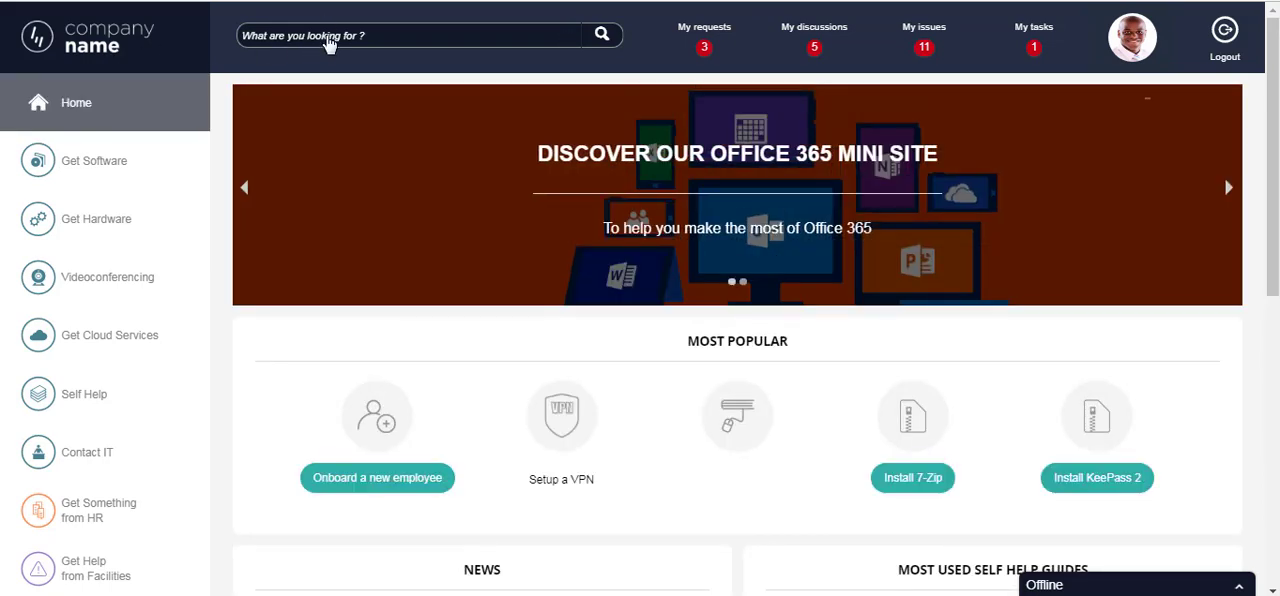
pyautogui.write('outlook')
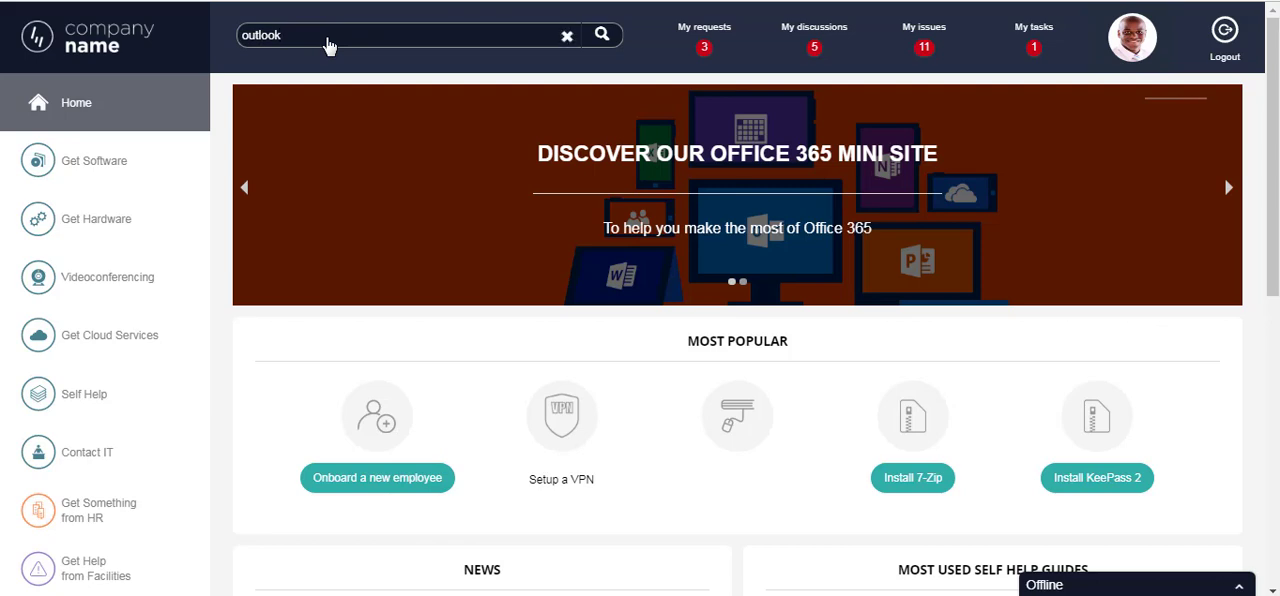
pyautogui.press('Return')
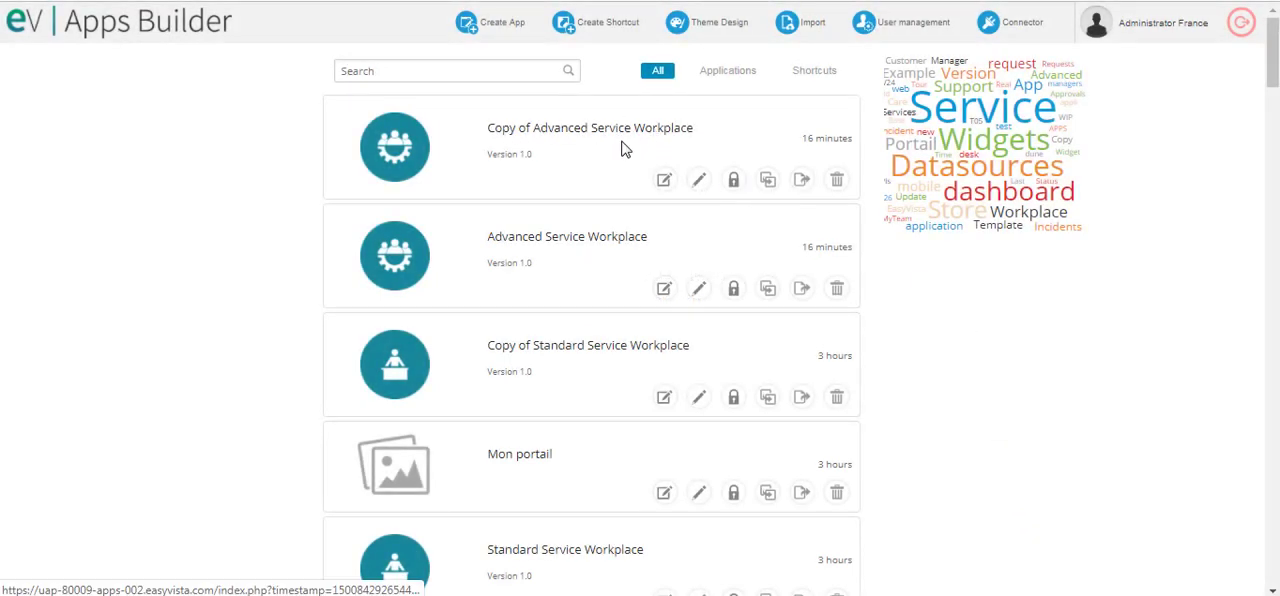
# - In Apps Builder, open Copy of Advanced Service Workplace for editing and display the home page slider widget's content settings
pyautogui.click(663, 186)
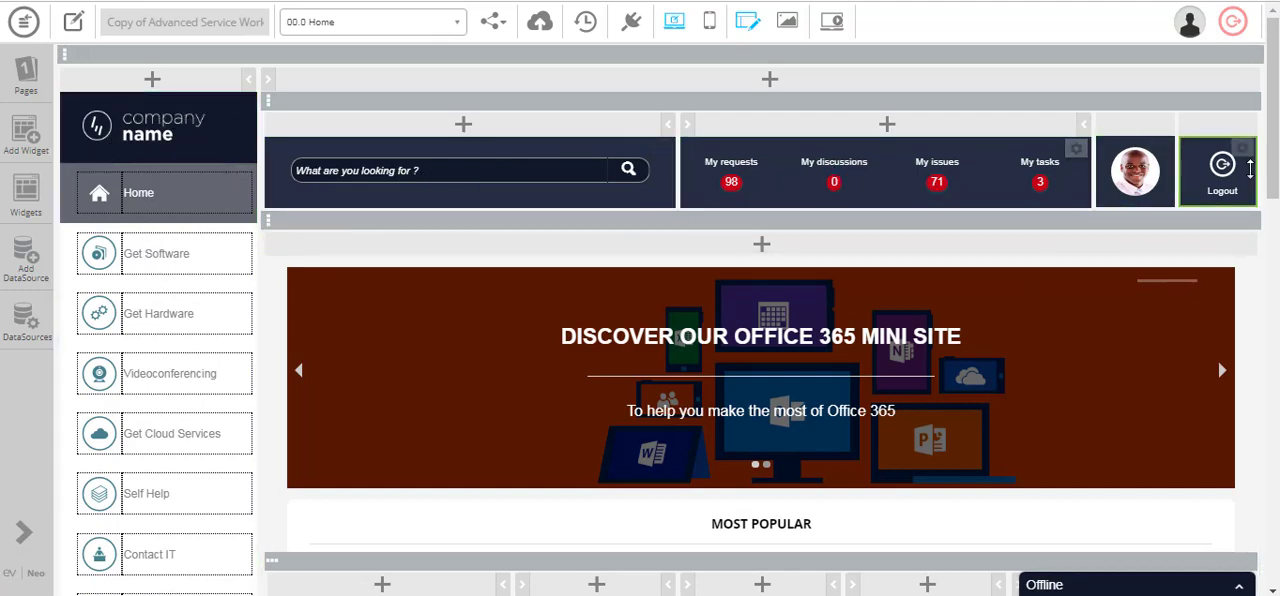
pyautogui.scroll(-2, 1155, 199)
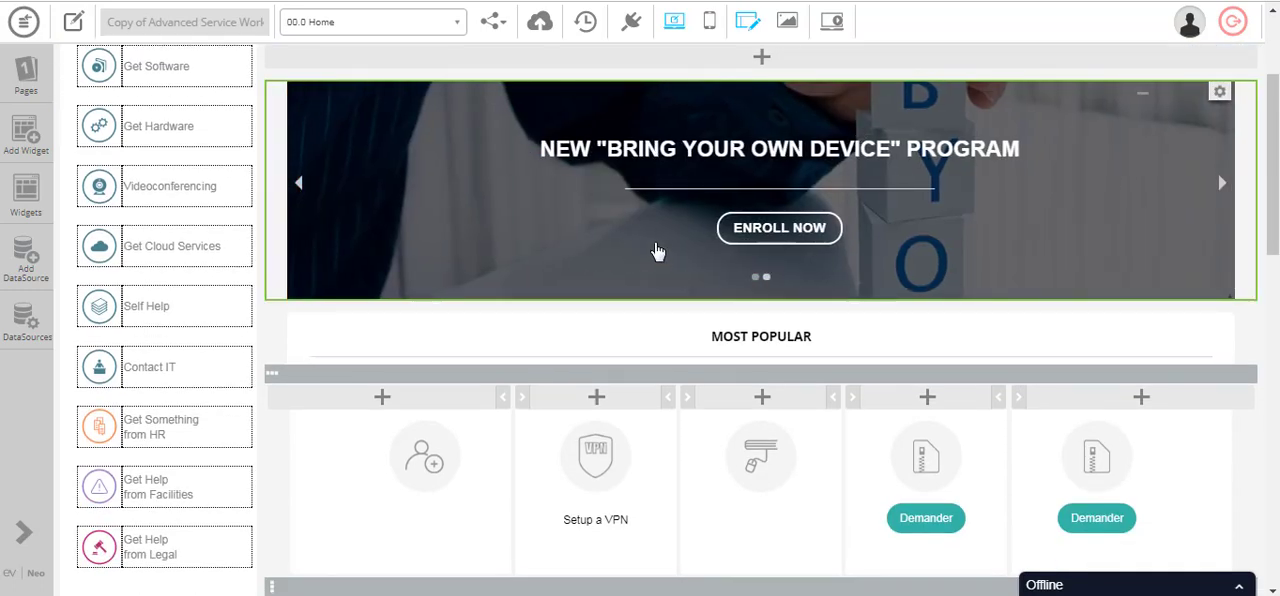
pyautogui.click(588, 200)
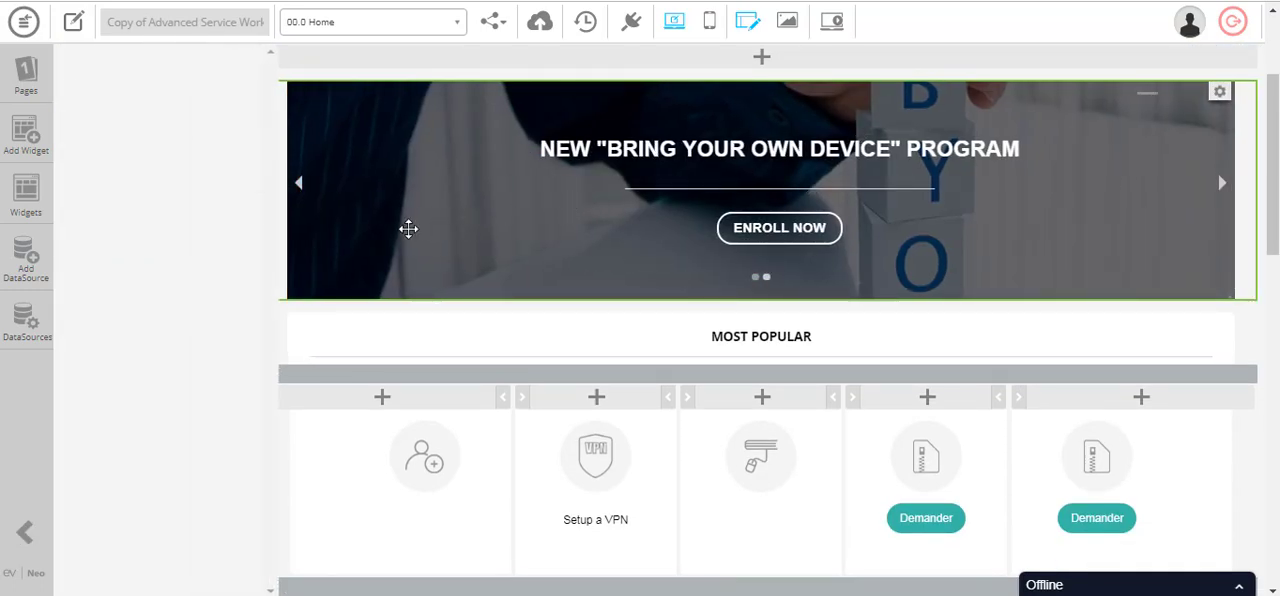
pyautogui.click(143, 126)
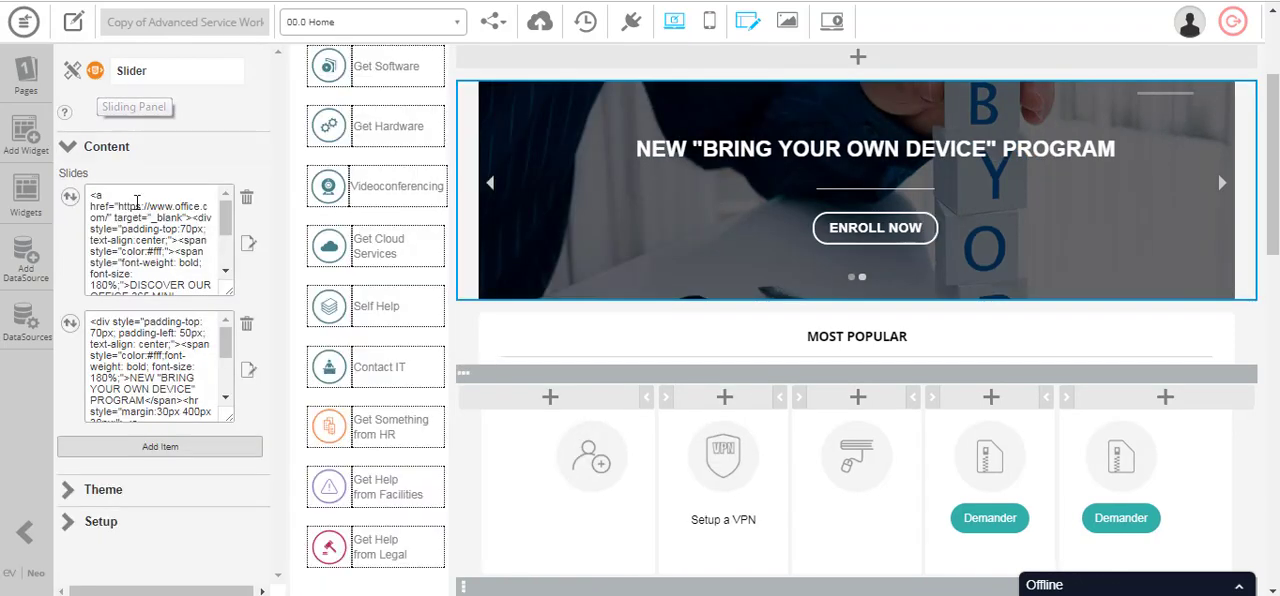
# - Select the Install Zip widget under Most Popular, view its hover transition options, and leave them unchanged
pyautogui.scroll(-1, 663, 214)
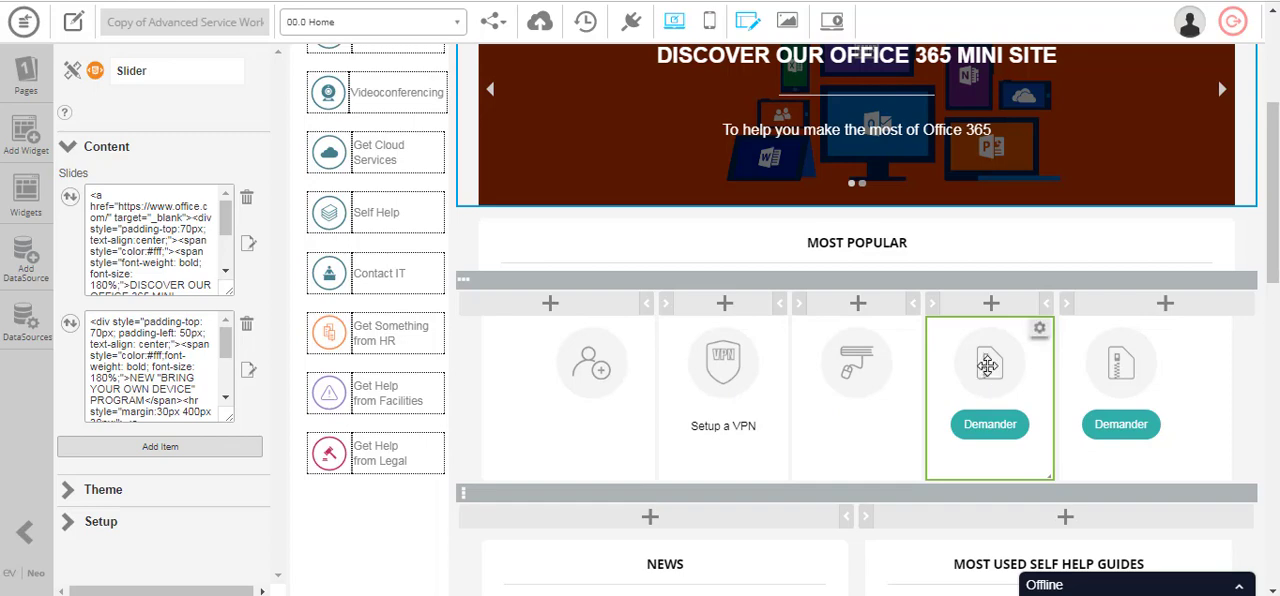
pyautogui.click(988, 366)
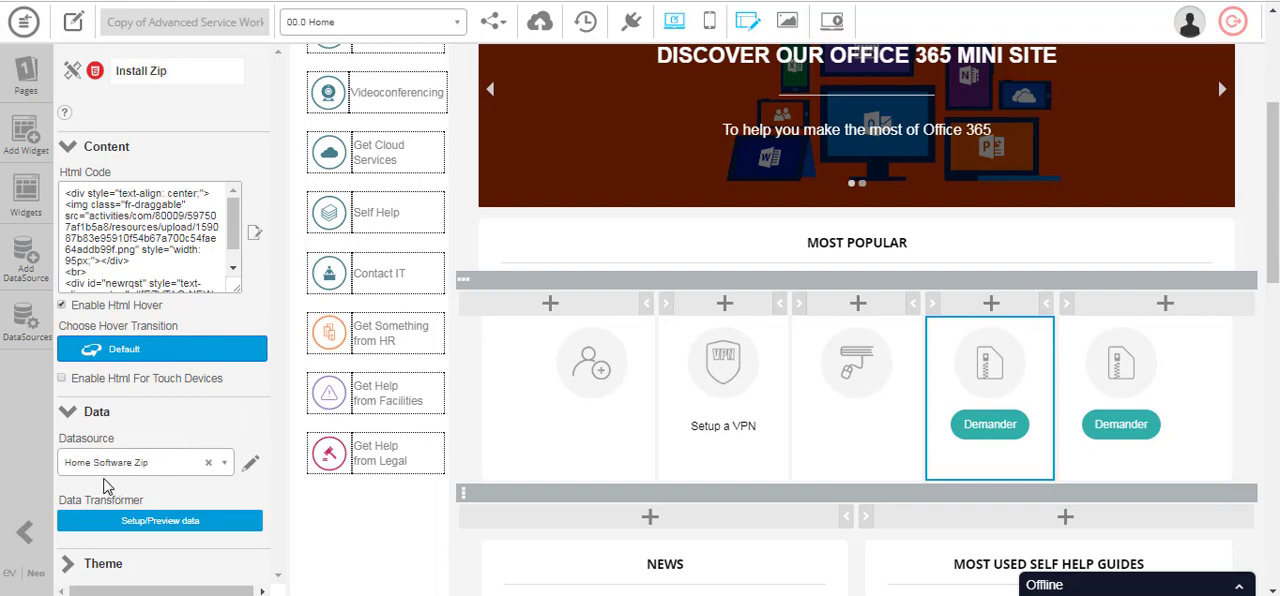
pyautogui.scroll(-2, 121, 470)
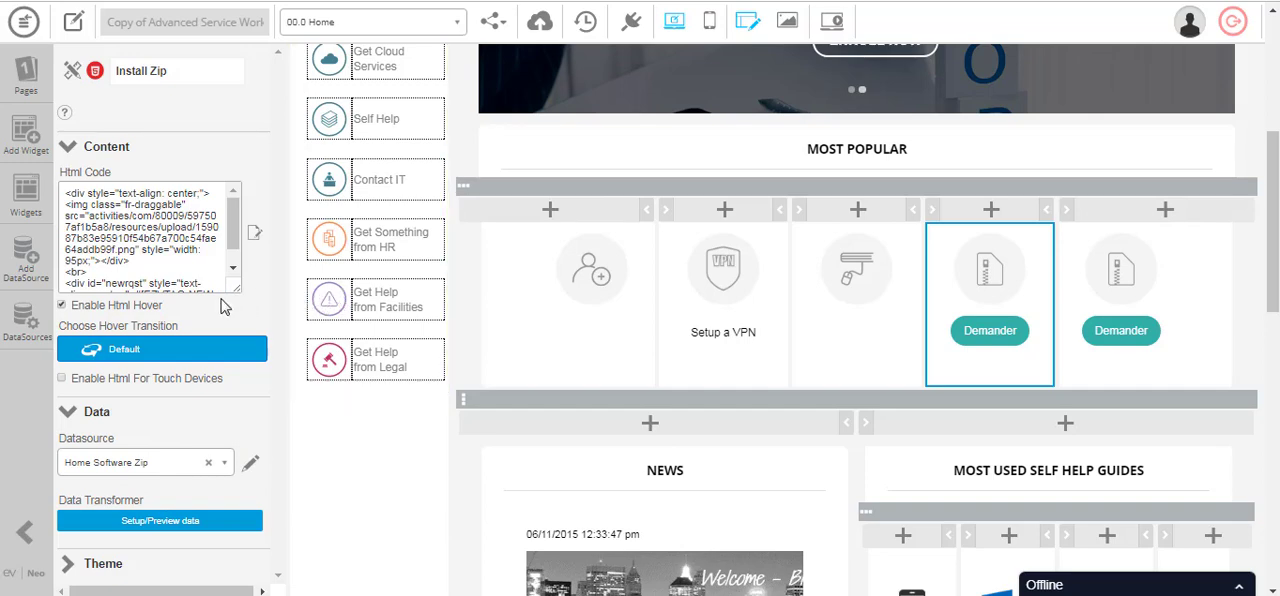
pyautogui.click(107, 352)
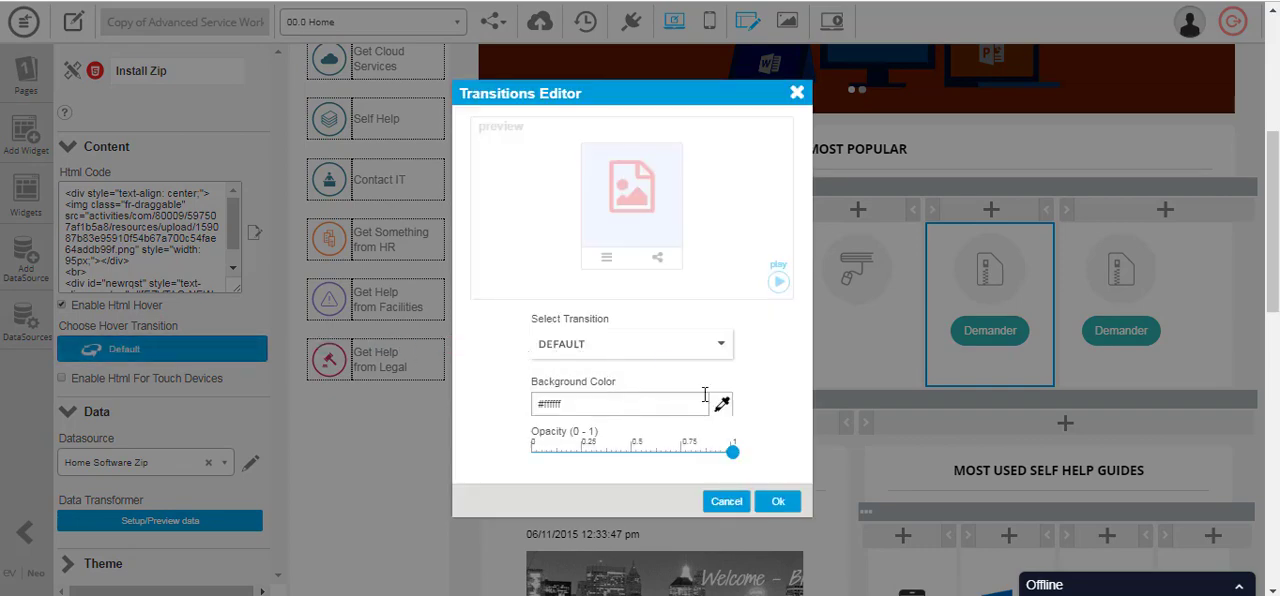
pyautogui.click(797, 93)
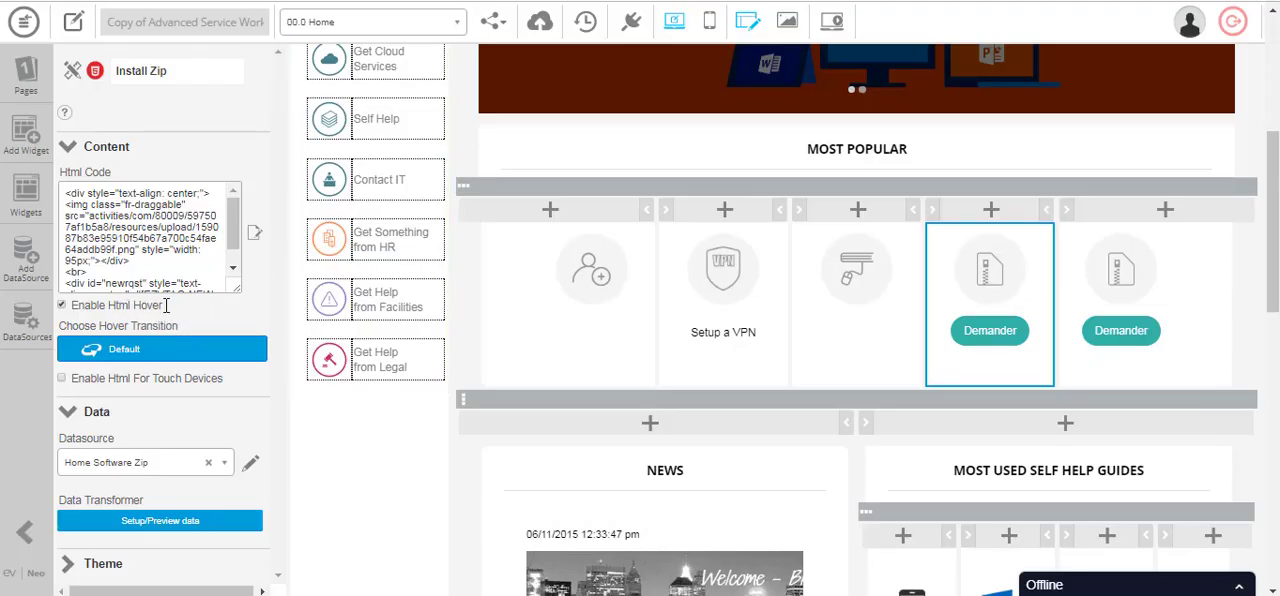
# - Open the Install Zip widget's HTML code editor and view its On Hover version
pyautogui.click(255, 234)
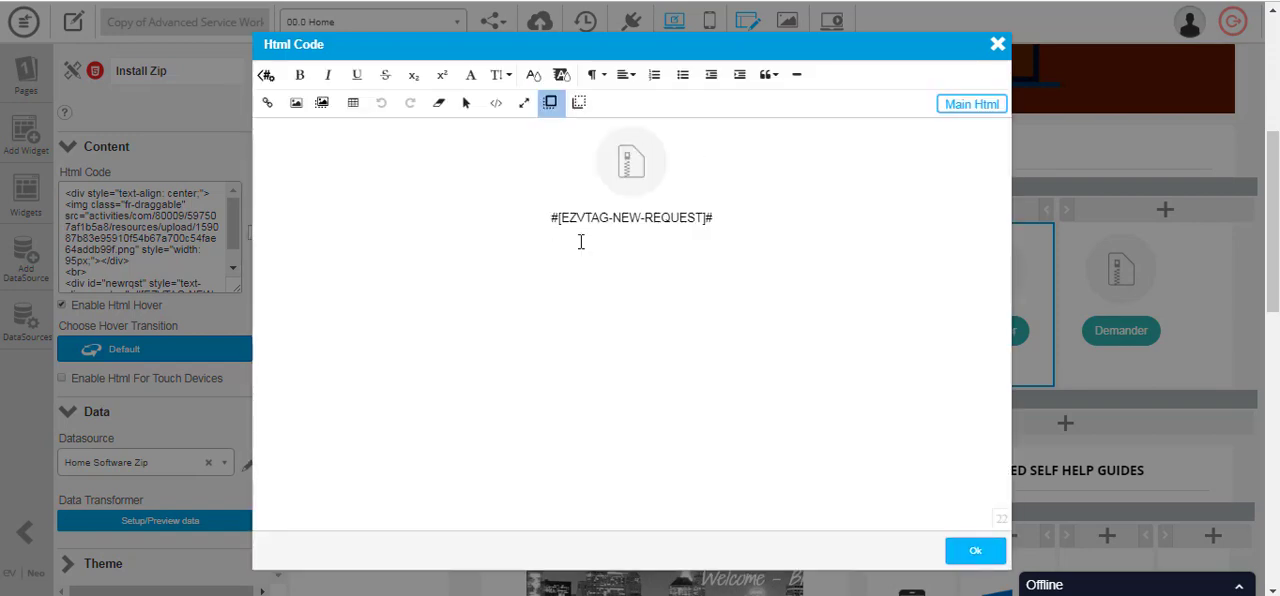
pyautogui.click(580, 103)
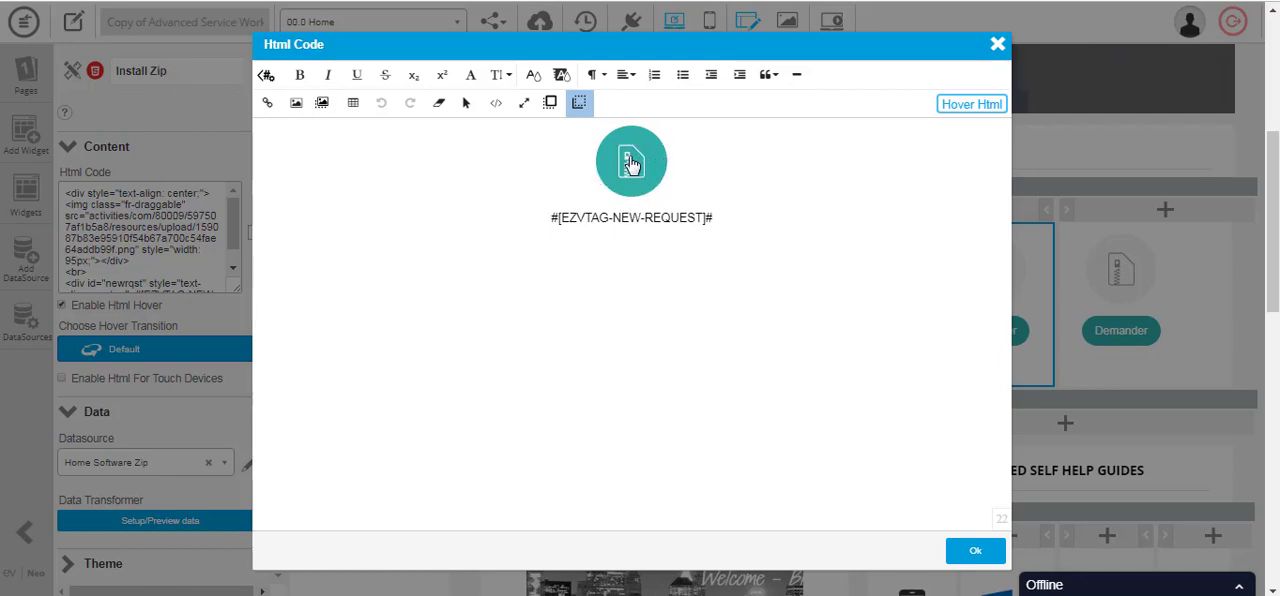
pyautogui.click(976, 556)
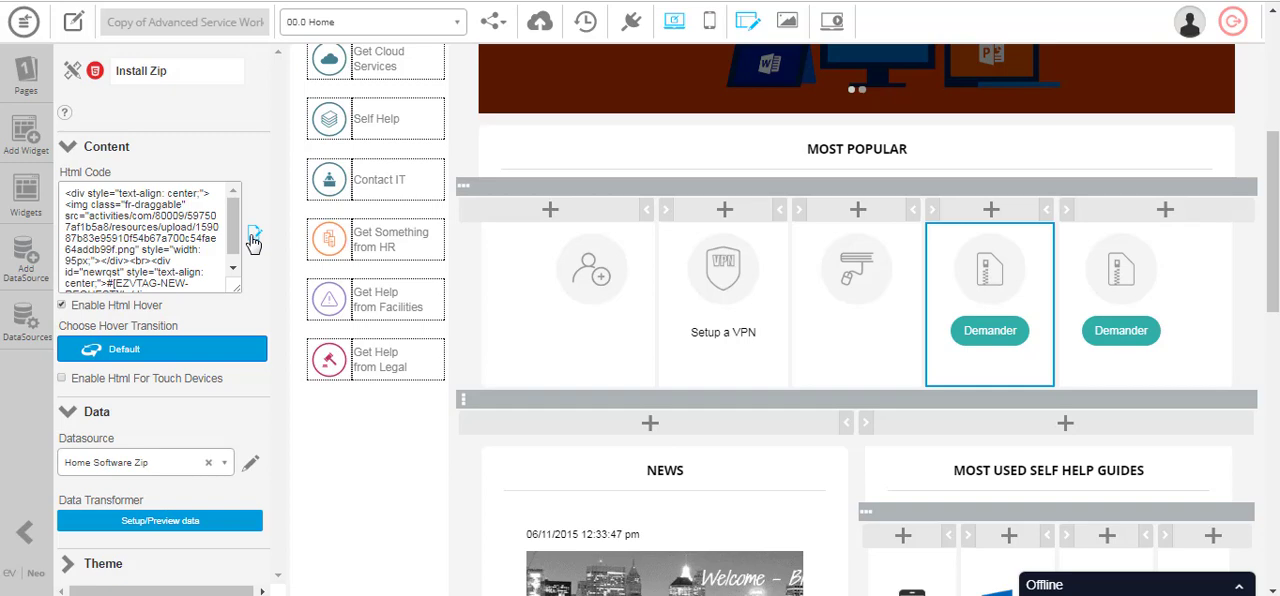
# - Display the content settings of the home page's News widget
pyautogui.scroll(-1, 699, 363)
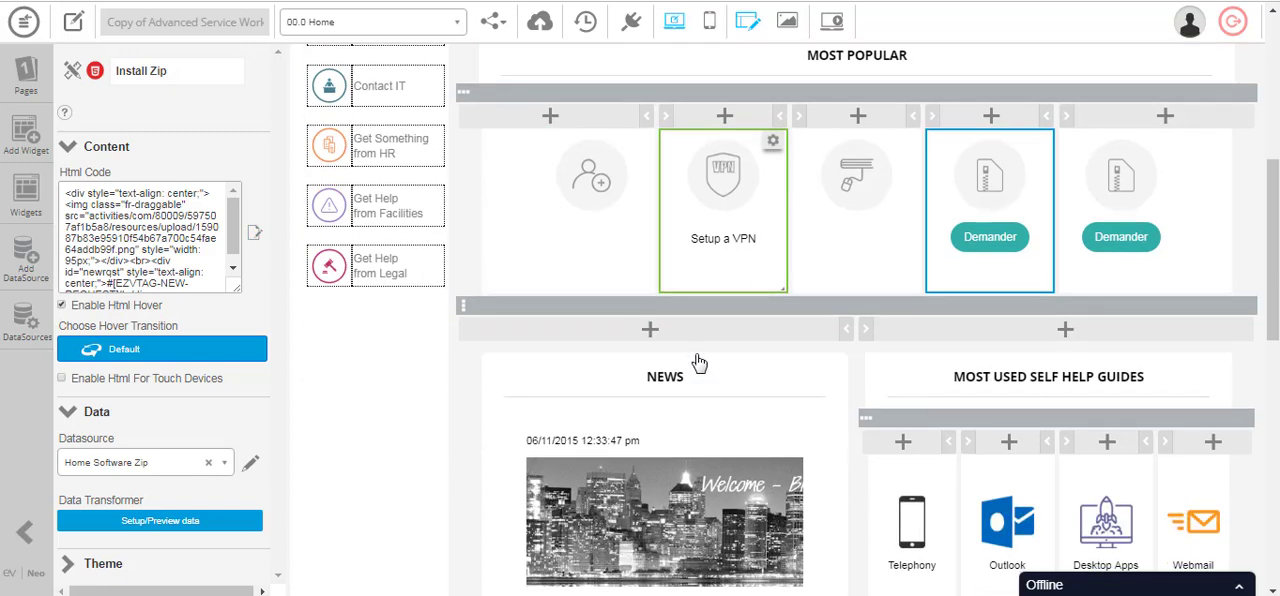
pyautogui.scroll(-1, 695, 355)
pyautogui.scroll(-1, 695, 353)
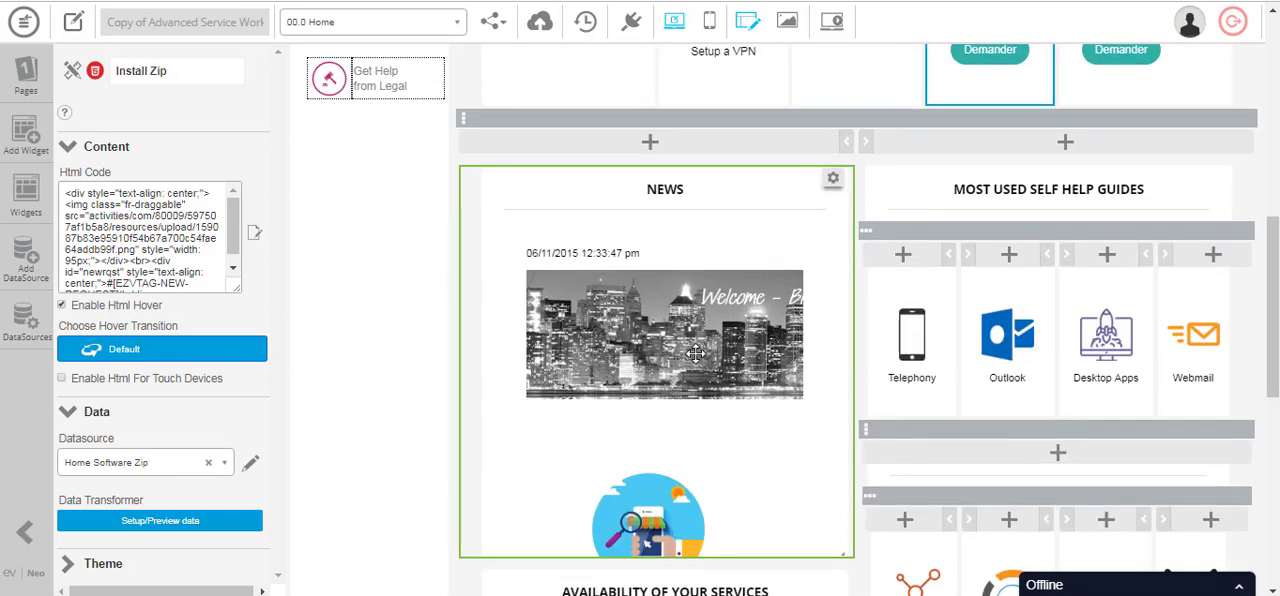
pyautogui.scroll(-1, 695, 353)
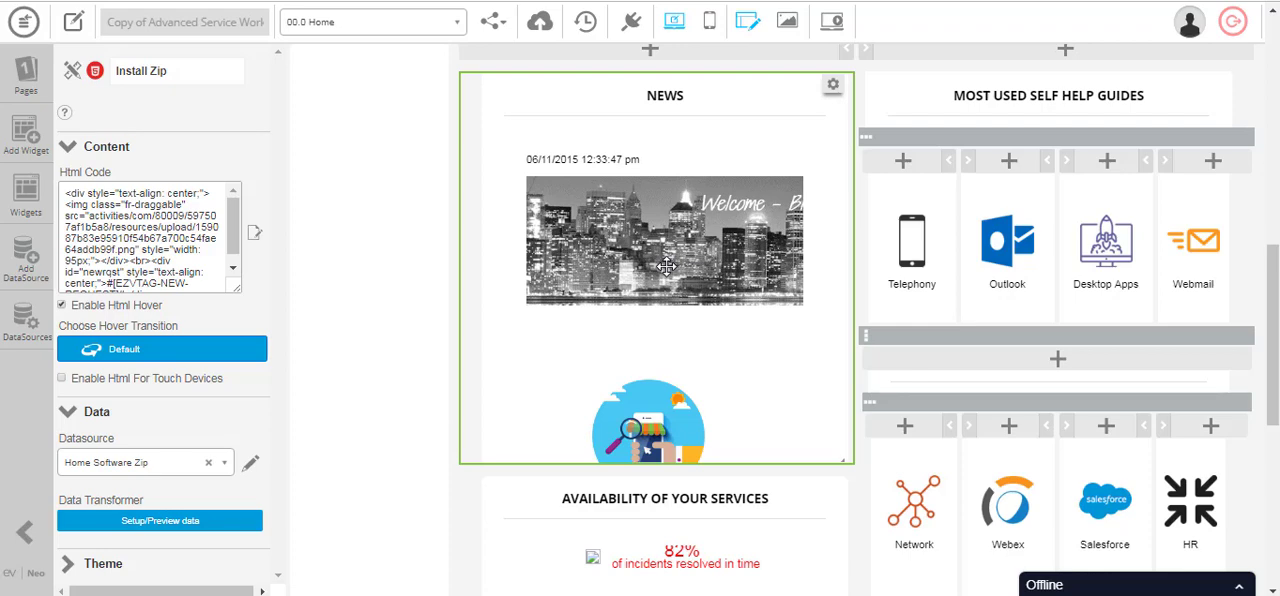
pyautogui.click(647, 303)
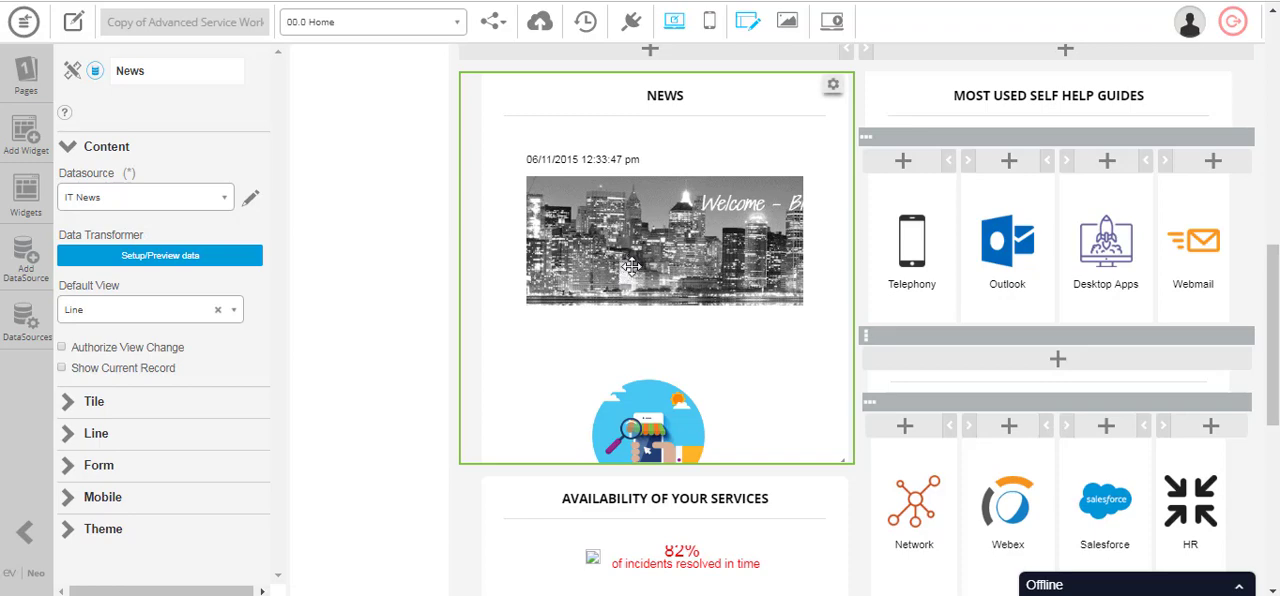
# - Select the Availability of Your Services widget and show its HTML content as source code
pyautogui.scroll(-1, 684, 332)
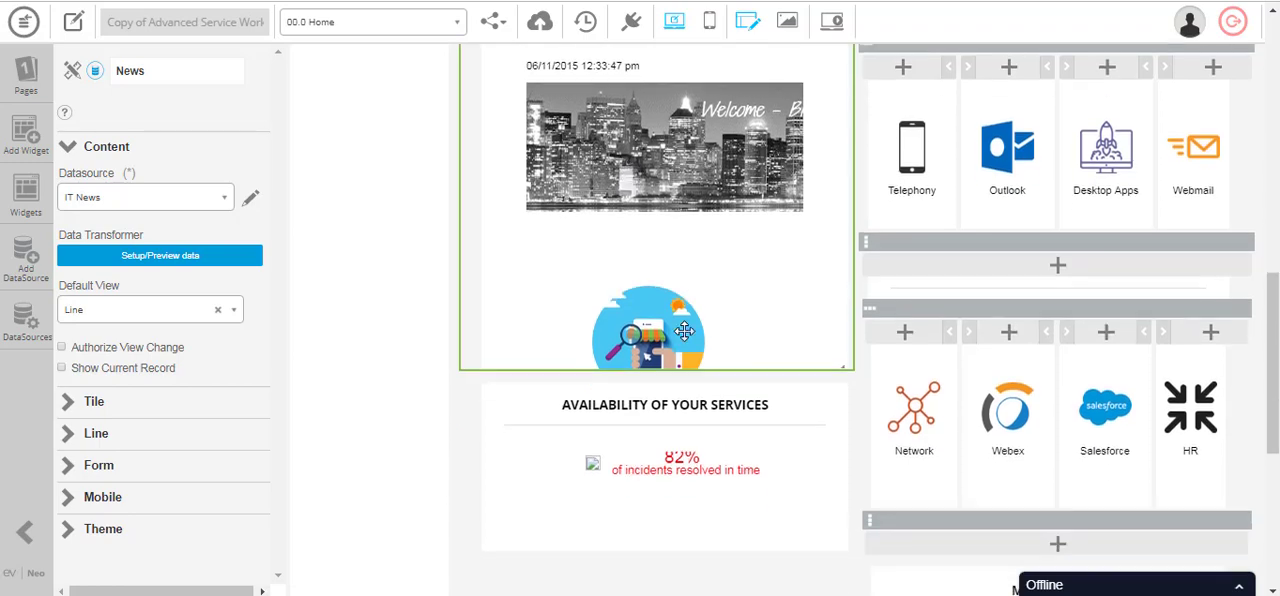
pyautogui.click(662, 446)
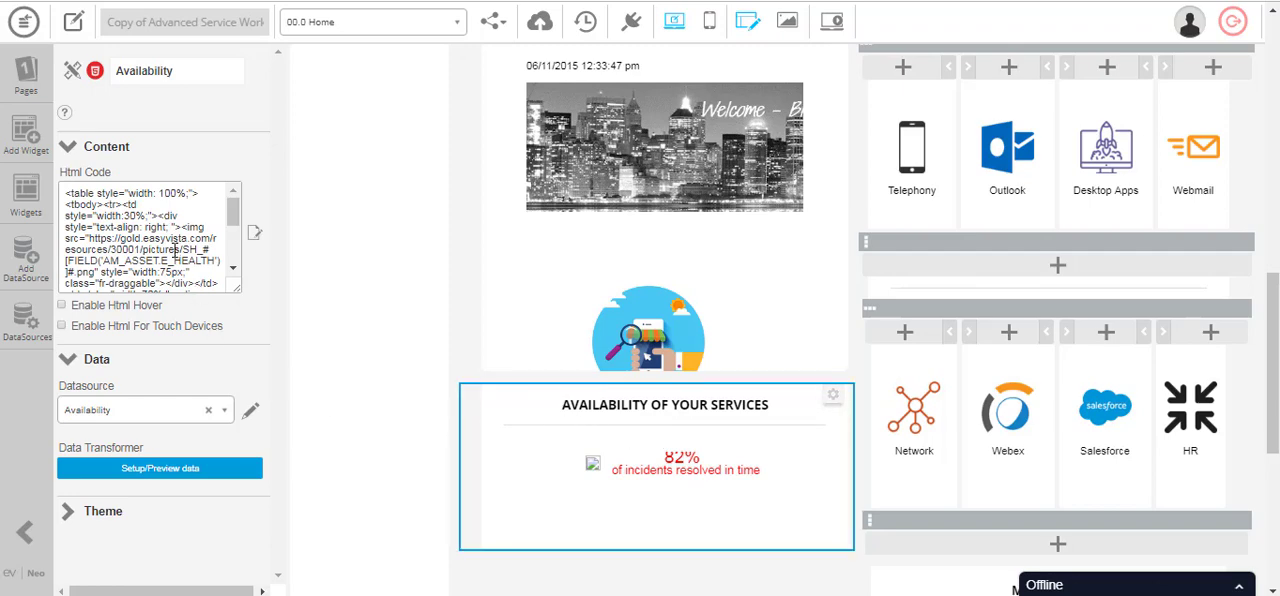
pyautogui.click(256, 234)
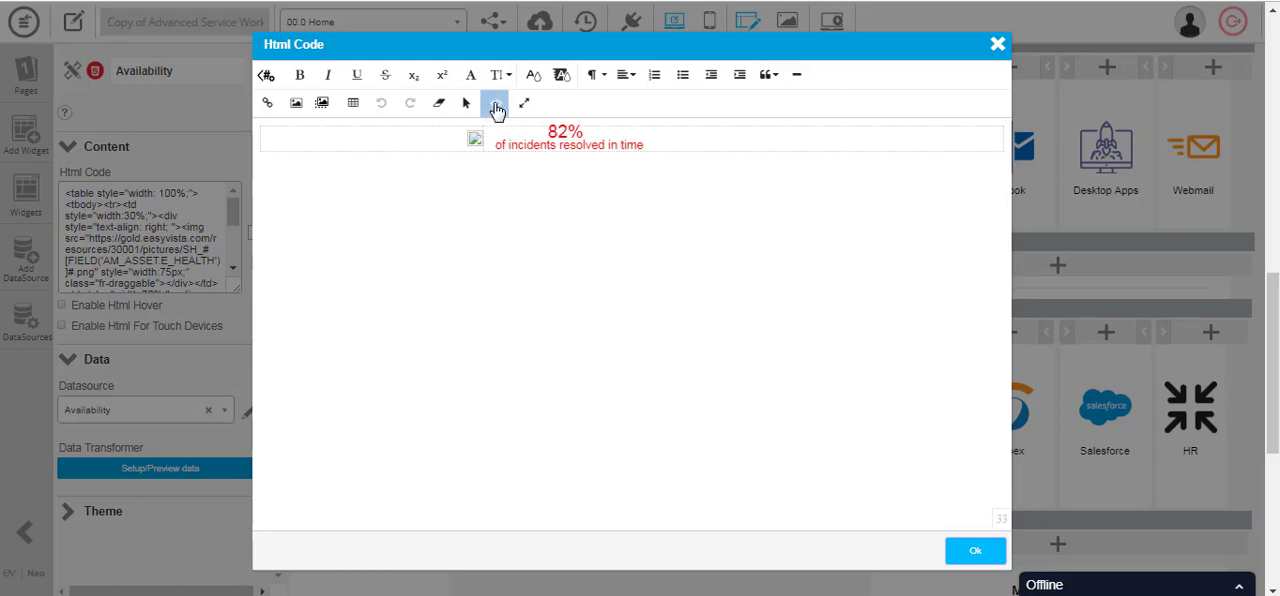
pyautogui.click(496, 105)
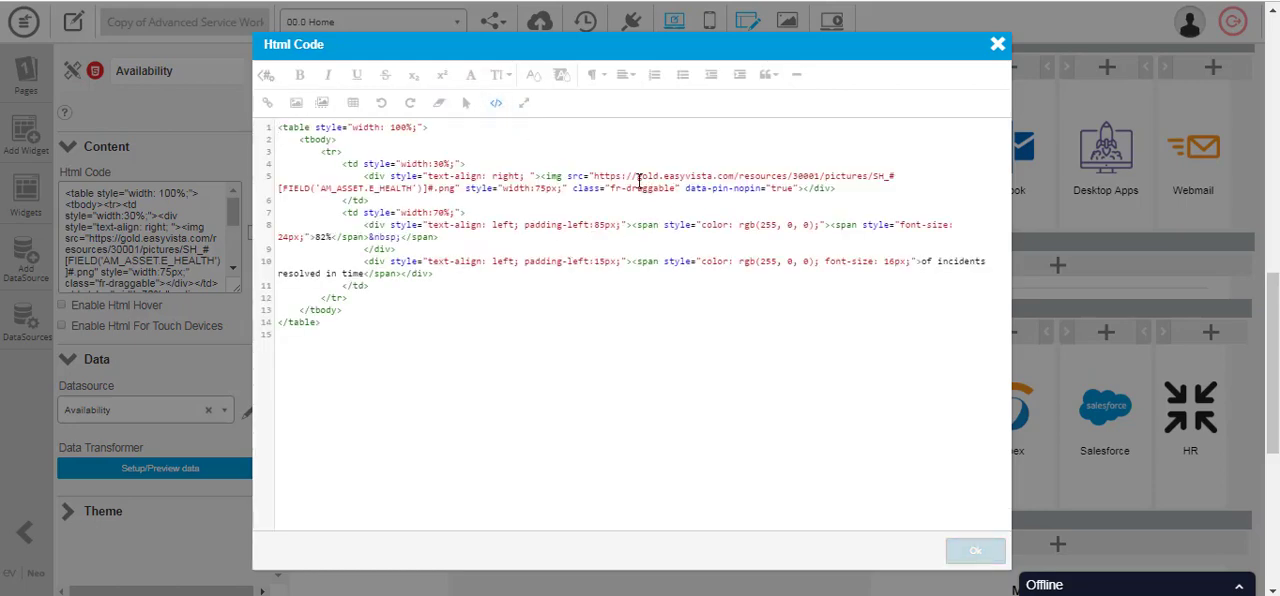
# - Examine the image URL and its AM_ASSET.E_HEALTH field in the Availability source code, and close the editor without saving
pyautogui.moveTo(594, 176); pyautogui.dragTo(899, 176)
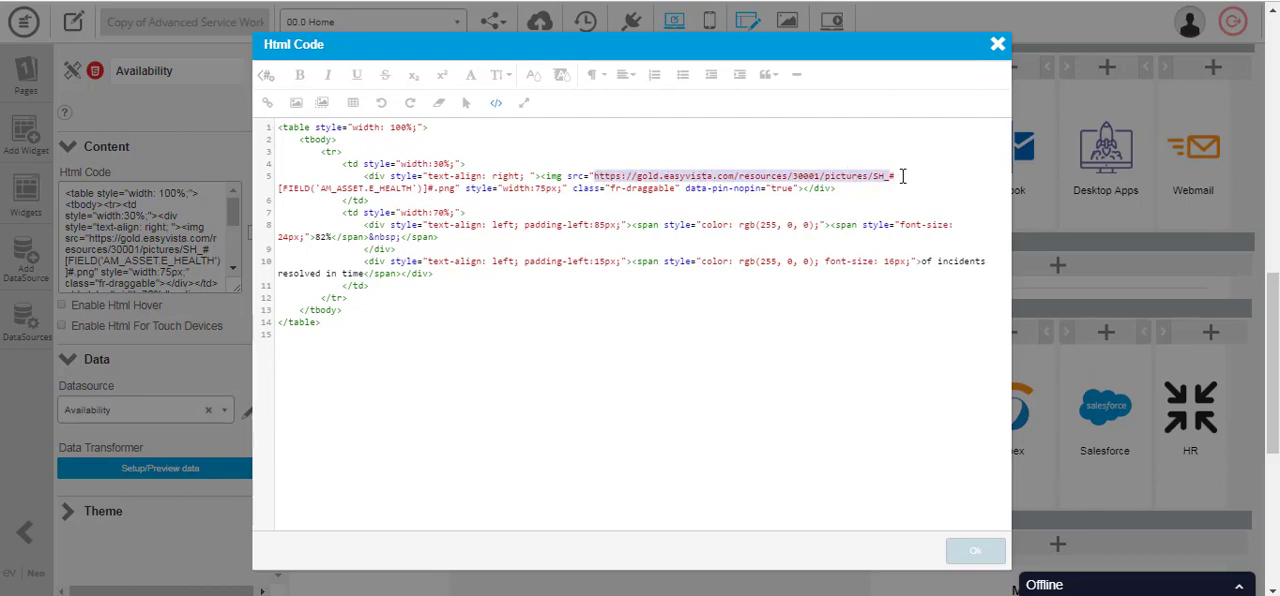
pyautogui.moveTo(726, 209); pyautogui.dragTo(463, 193)
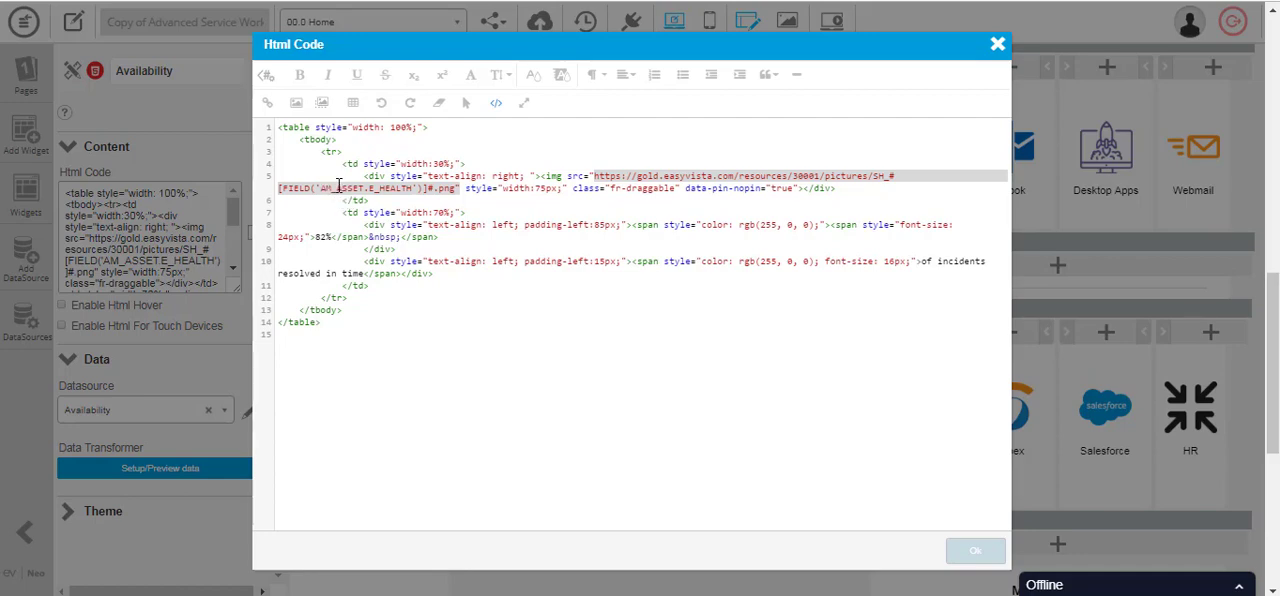
pyautogui.click(321, 188)
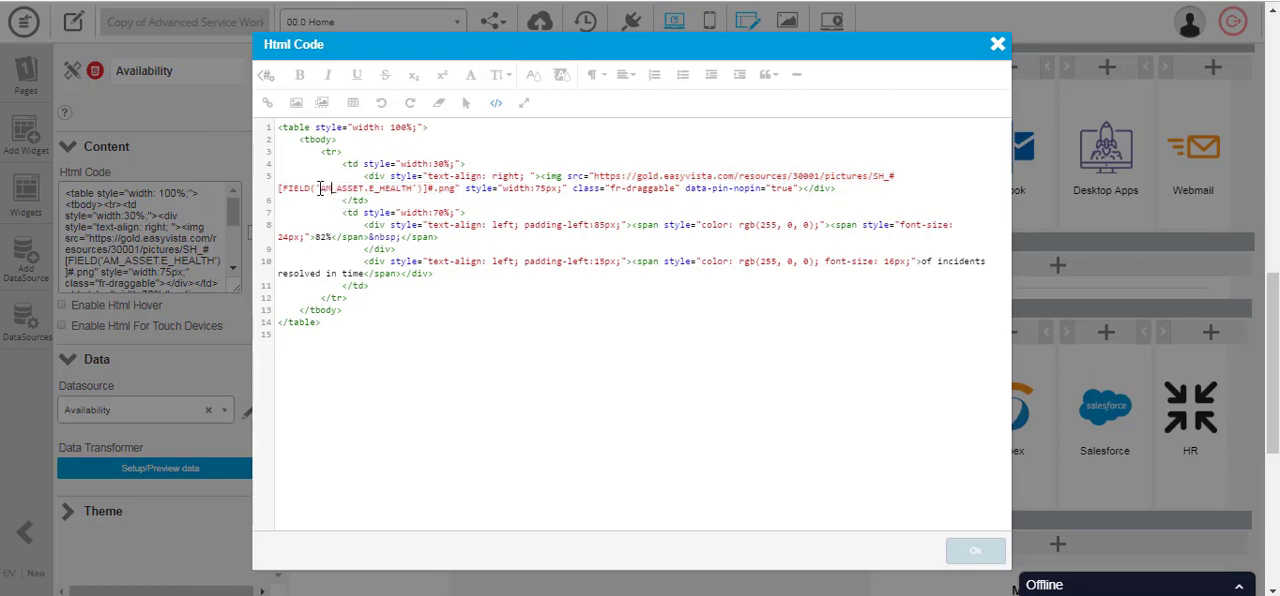
pyautogui.moveTo(321, 188); pyautogui.dragTo(416, 188)
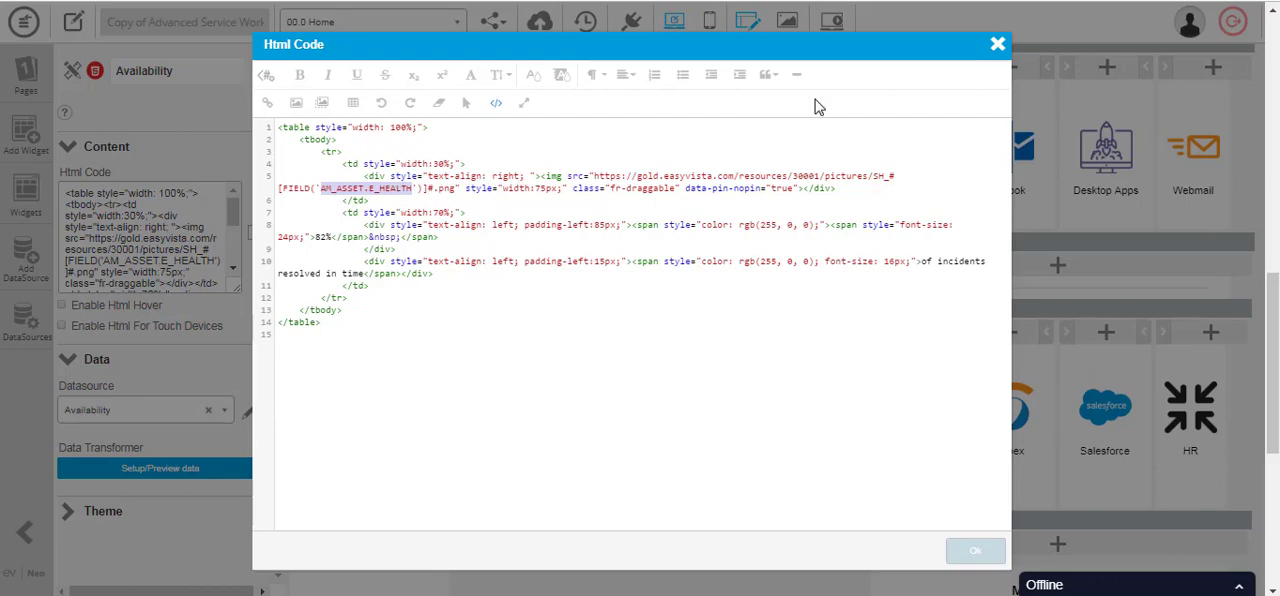
pyautogui.click(998, 46)
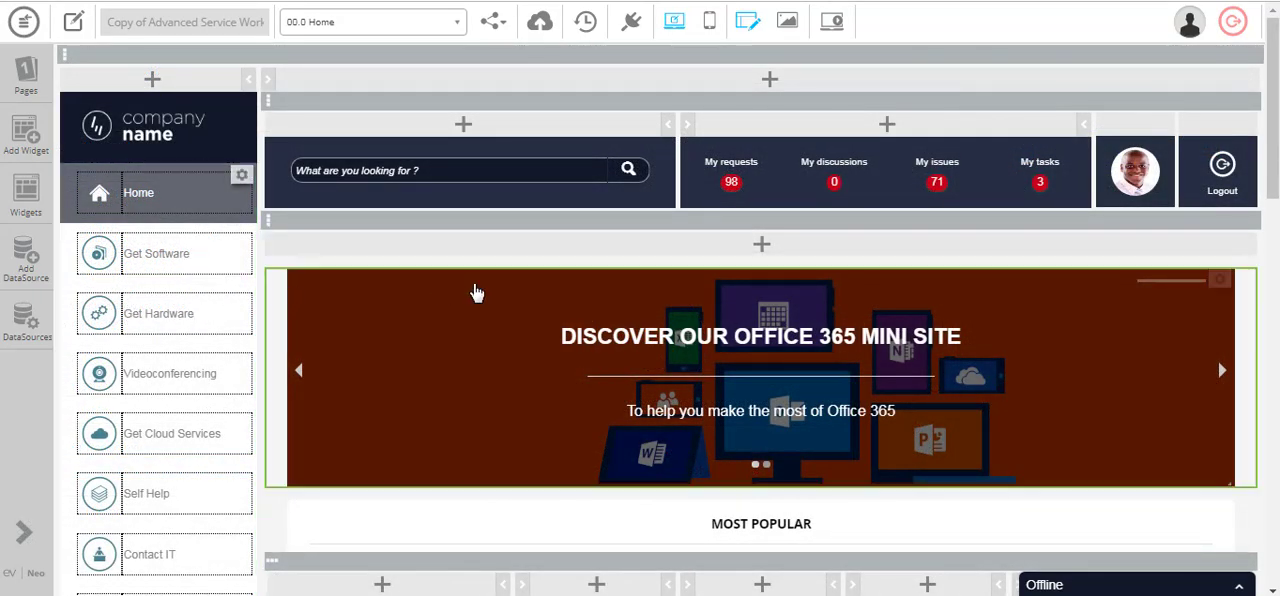
# - Switch the app editor from the home page to the 02.0 Hardware page
pyautogui.scroll(-1, 465, 280)
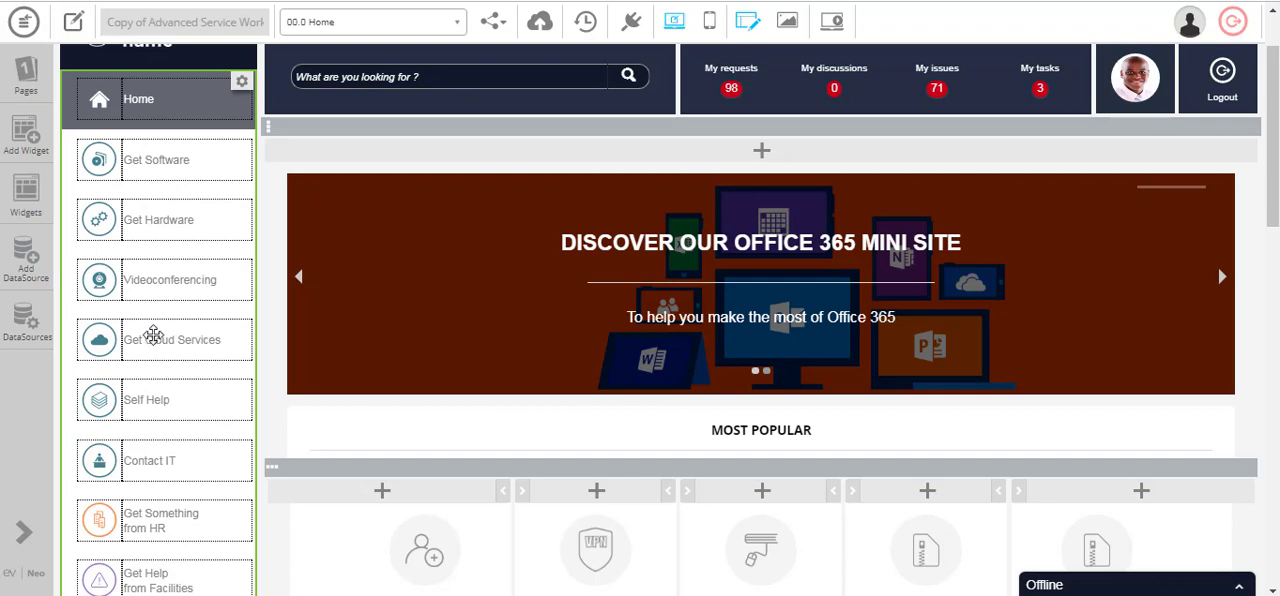
pyautogui.click(394, 22)
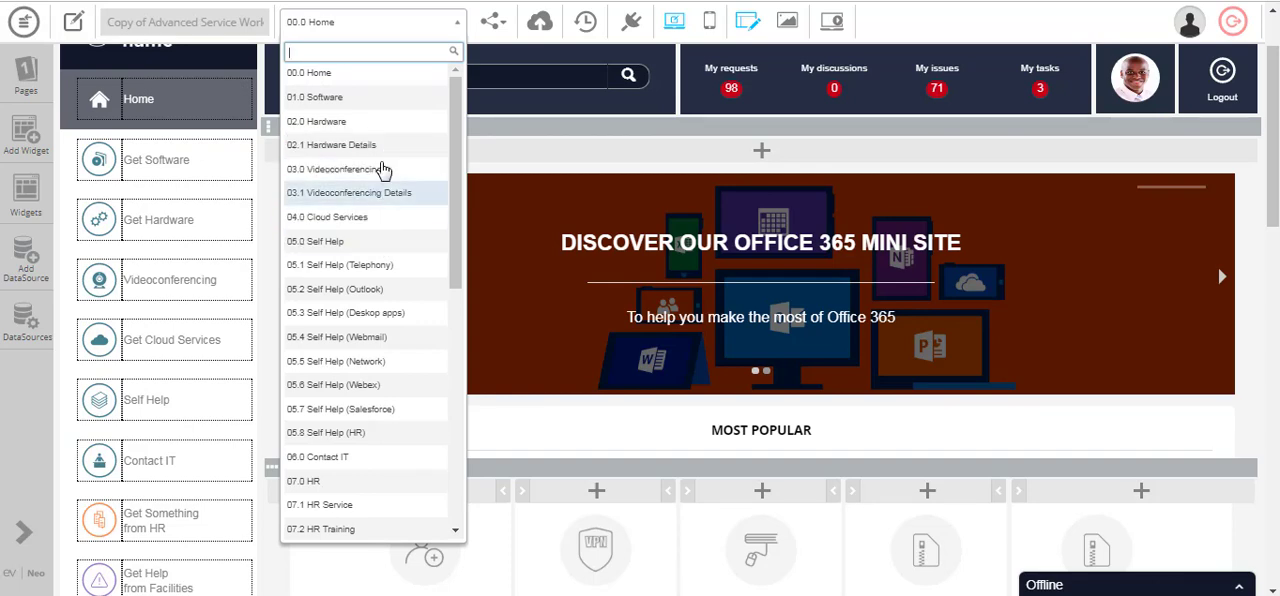
pyautogui.click(370, 123)
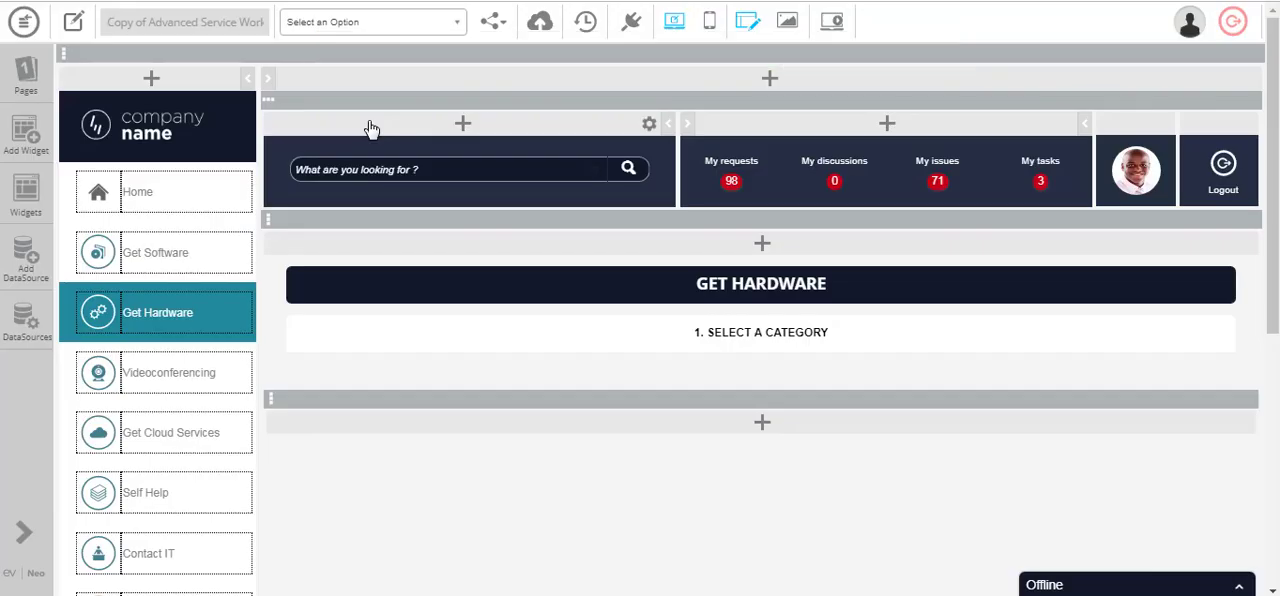
# - Inspect the settings of the Hardware Parent, Hardware Parent Question, Hardware Child 1 and Hardware Child 1 Question widgets
pyautogui.scroll(-2, 530, 205)
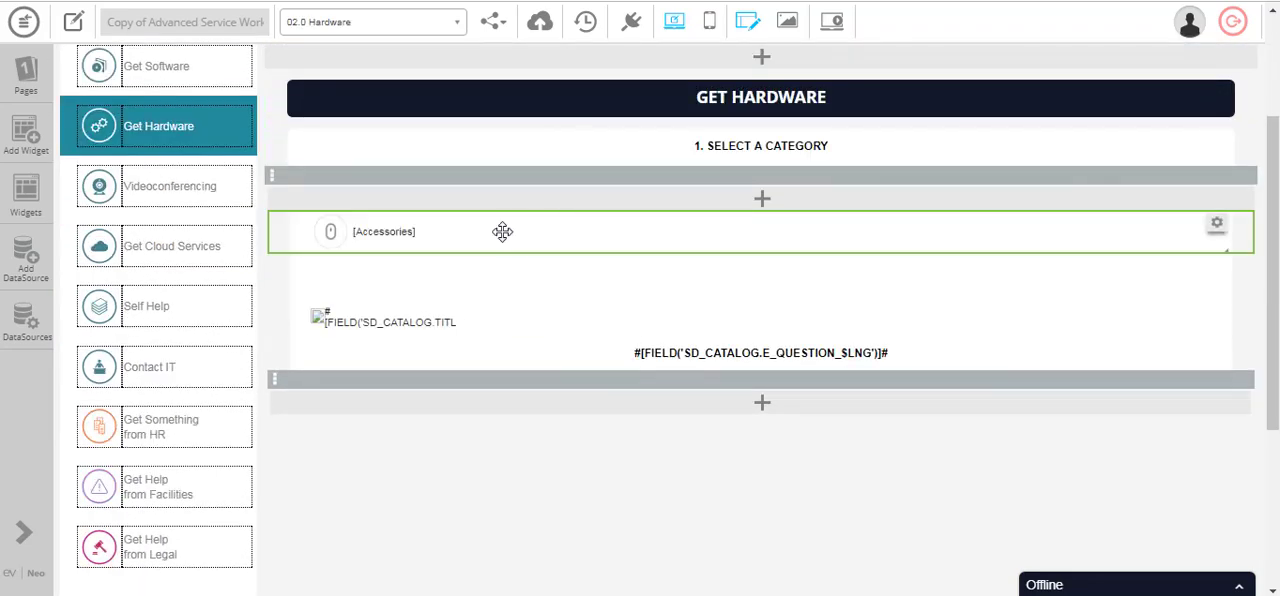
pyautogui.click(502, 231)
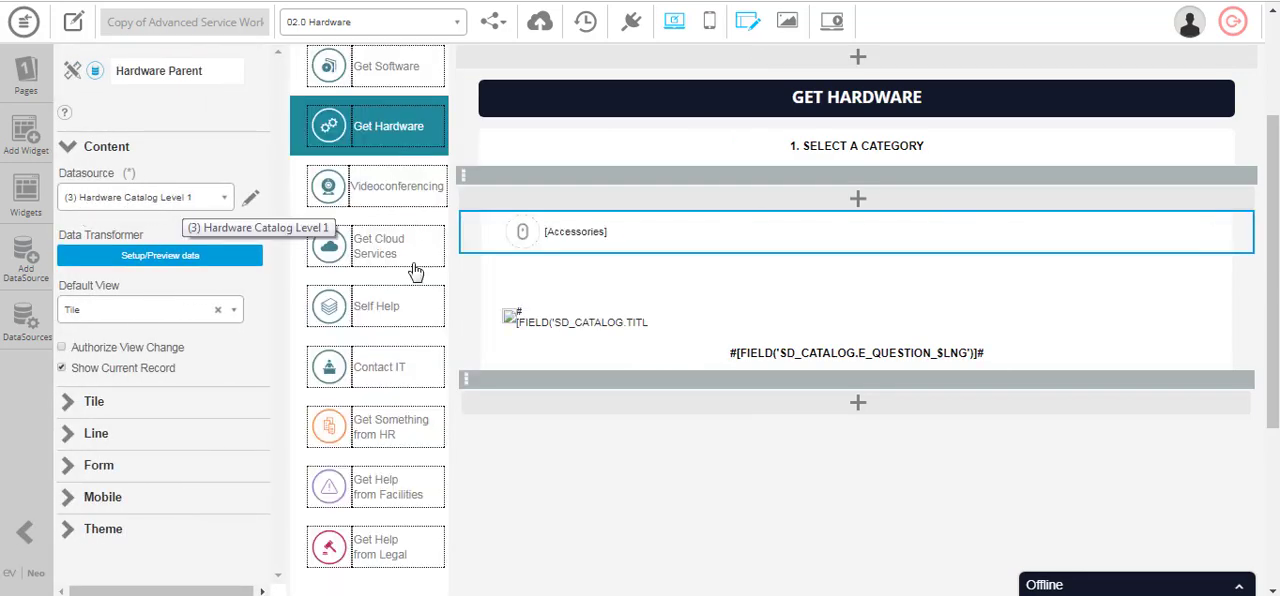
pyautogui.click(620, 274)
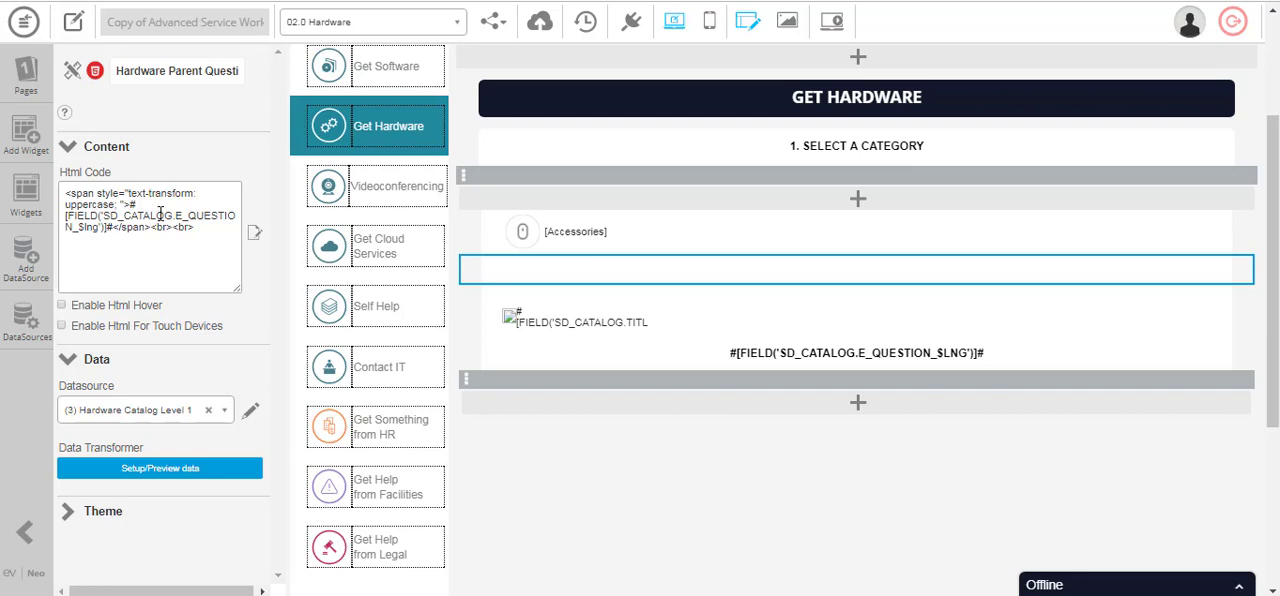
pyautogui.click(585, 315)
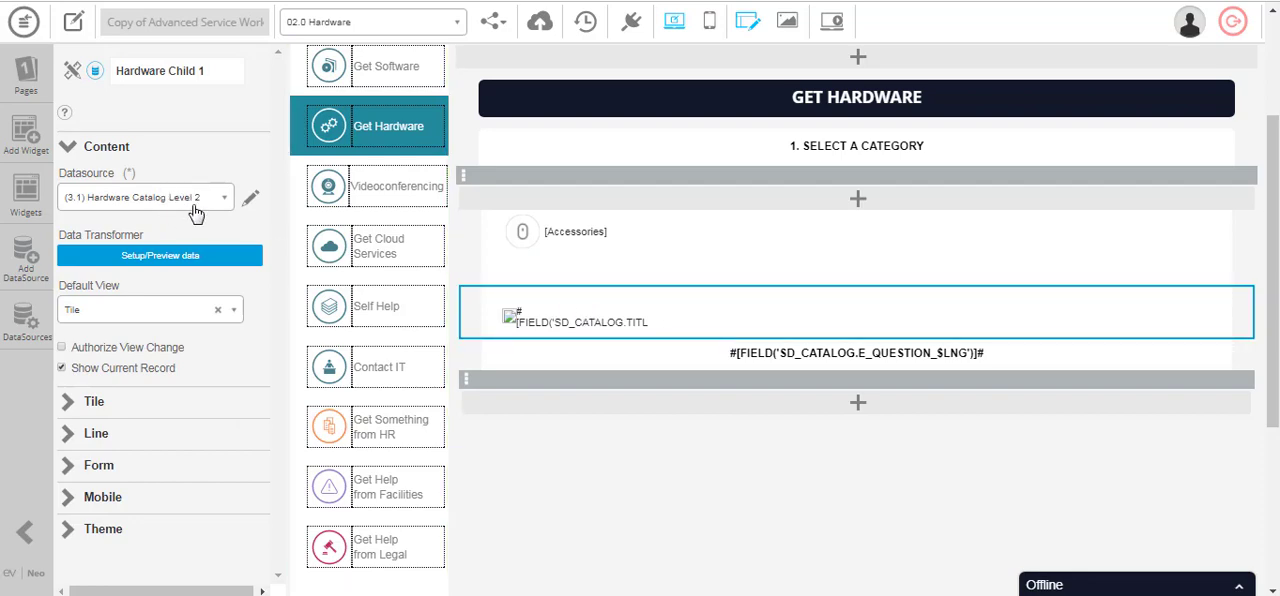
pyautogui.click(616, 355)
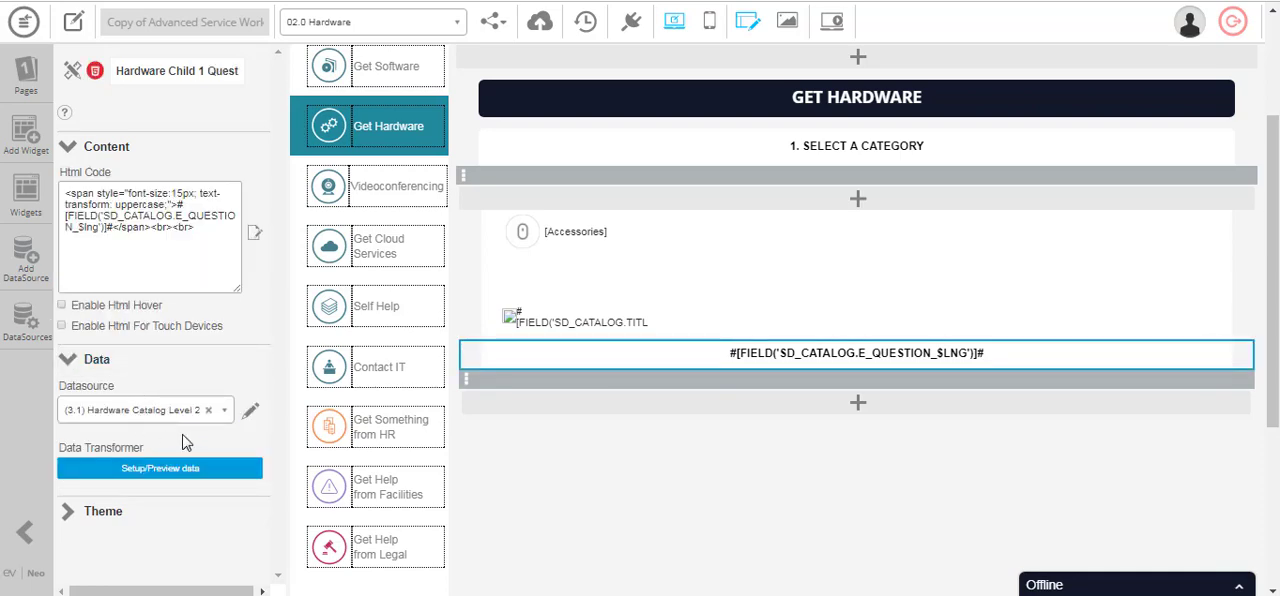
# - List the widgets used on the Hardware page and look through them alongside the page layout
pyautogui.scroll(-1, 190, 436)
pyautogui.scroll(-1, 350, 420)
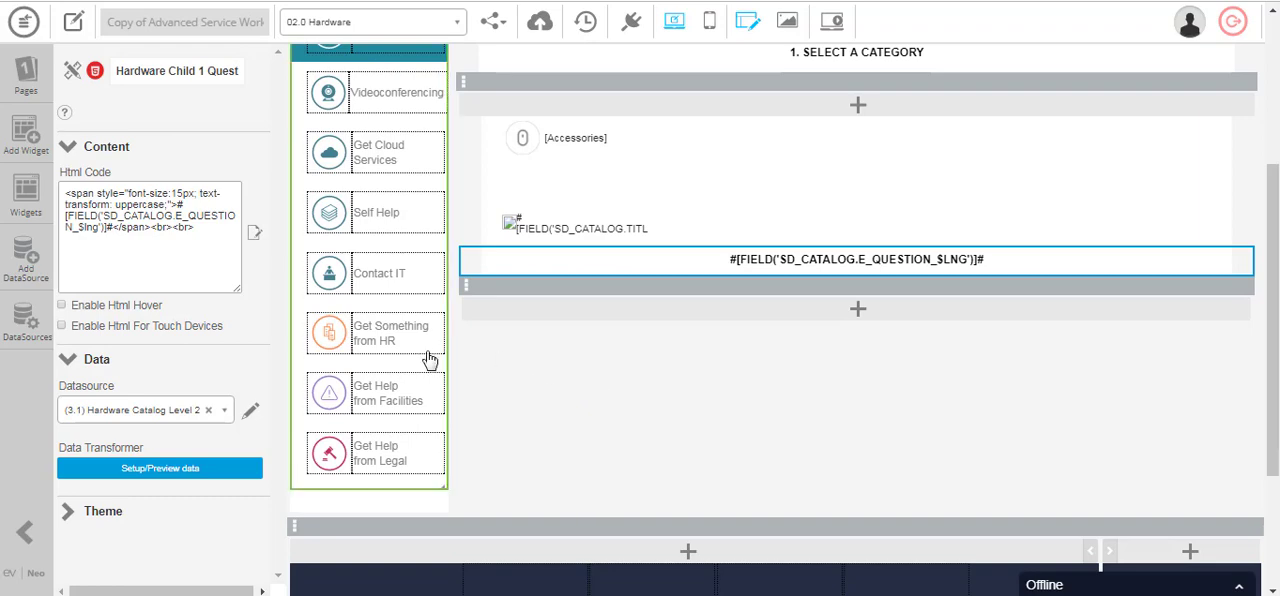
pyautogui.scroll(2, 470, 358)
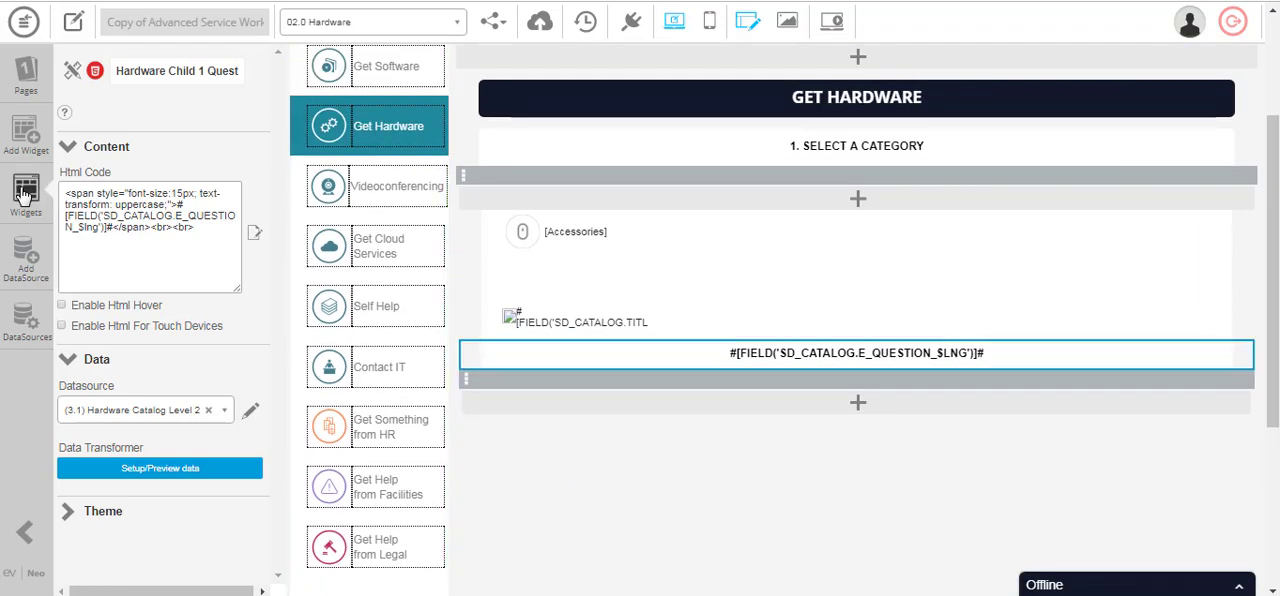
pyautogui.click(26, 190)
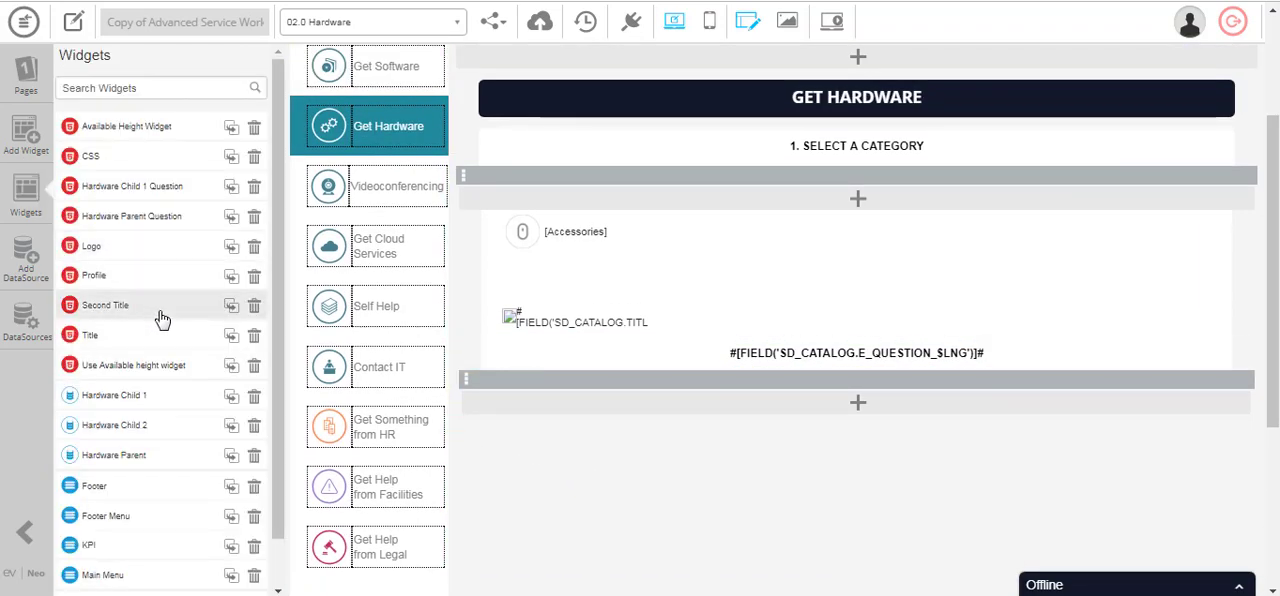
pyautogui.scroll(-1, 158, 320)
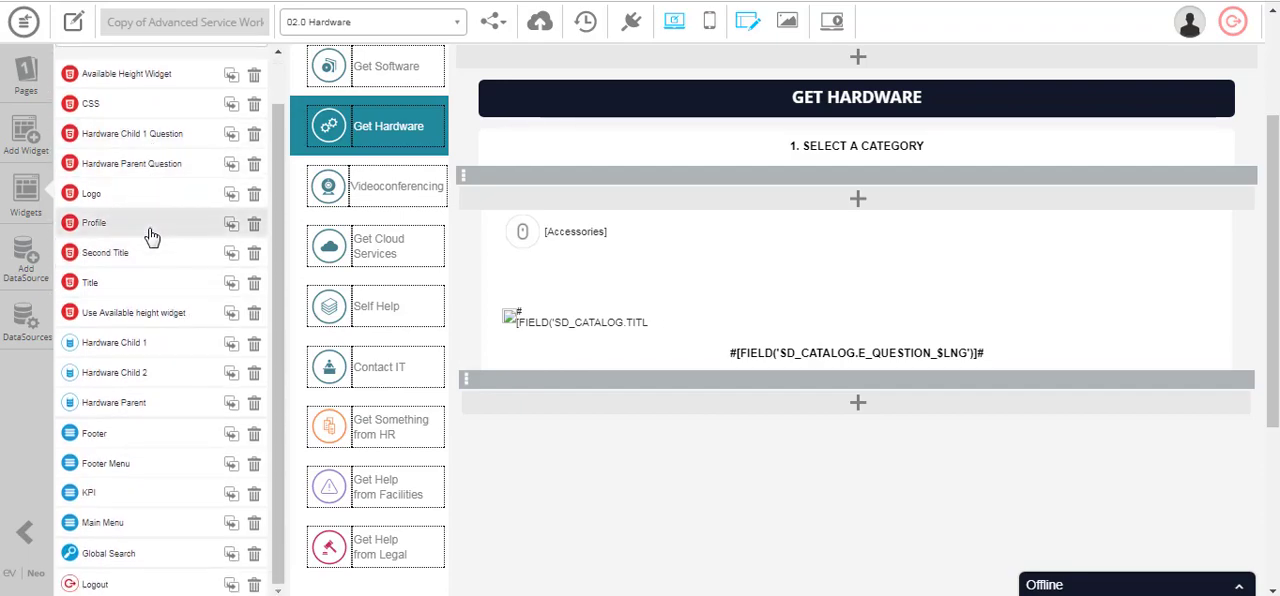
pyautogui.scroll(-2, 149, 232)
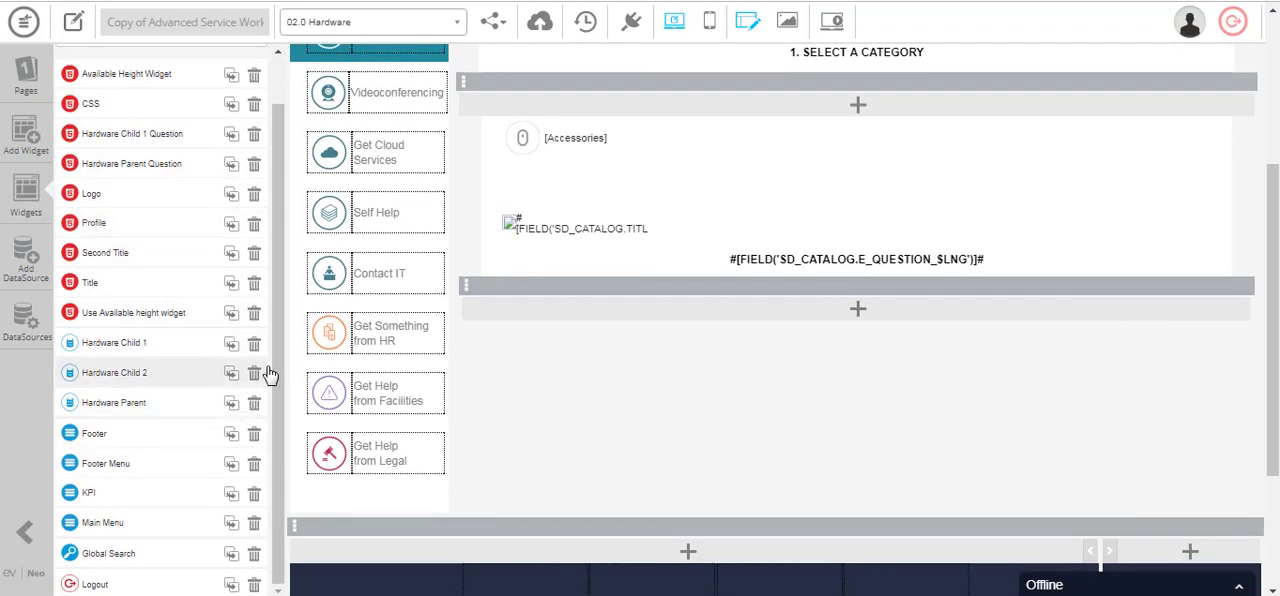
pyautogui.scroll(5, 711, 371)
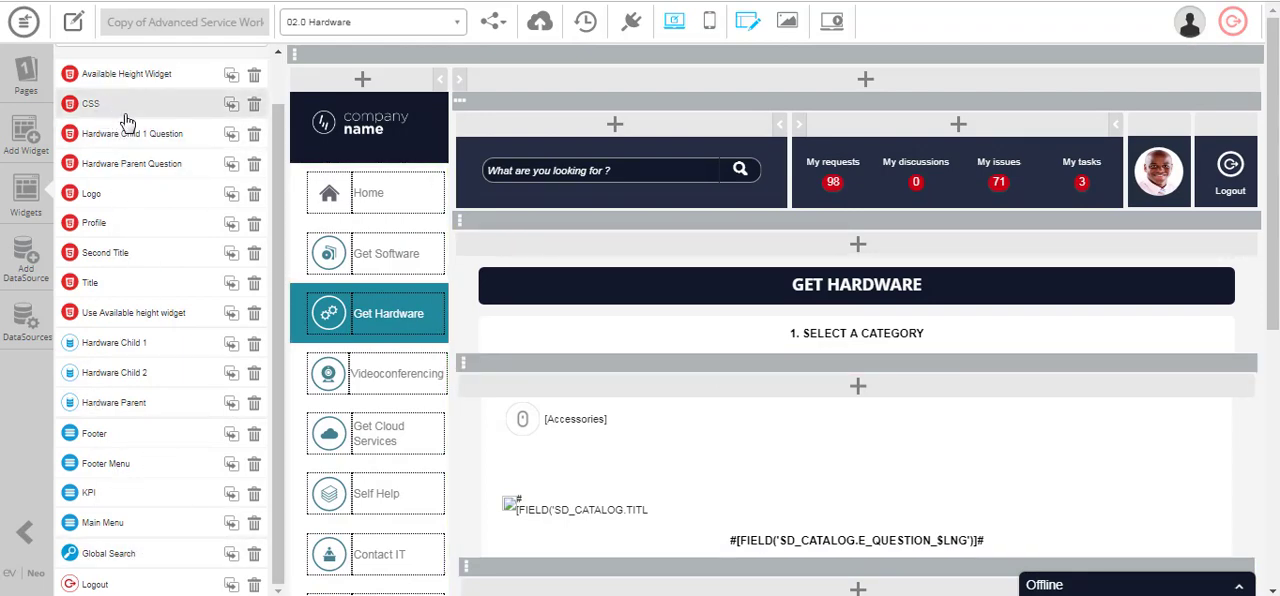
# - Inspect the HTML code of the CSS widget on the Hardware page, reading its record-selection and button style overloads
pyautogui.click(120, 113)
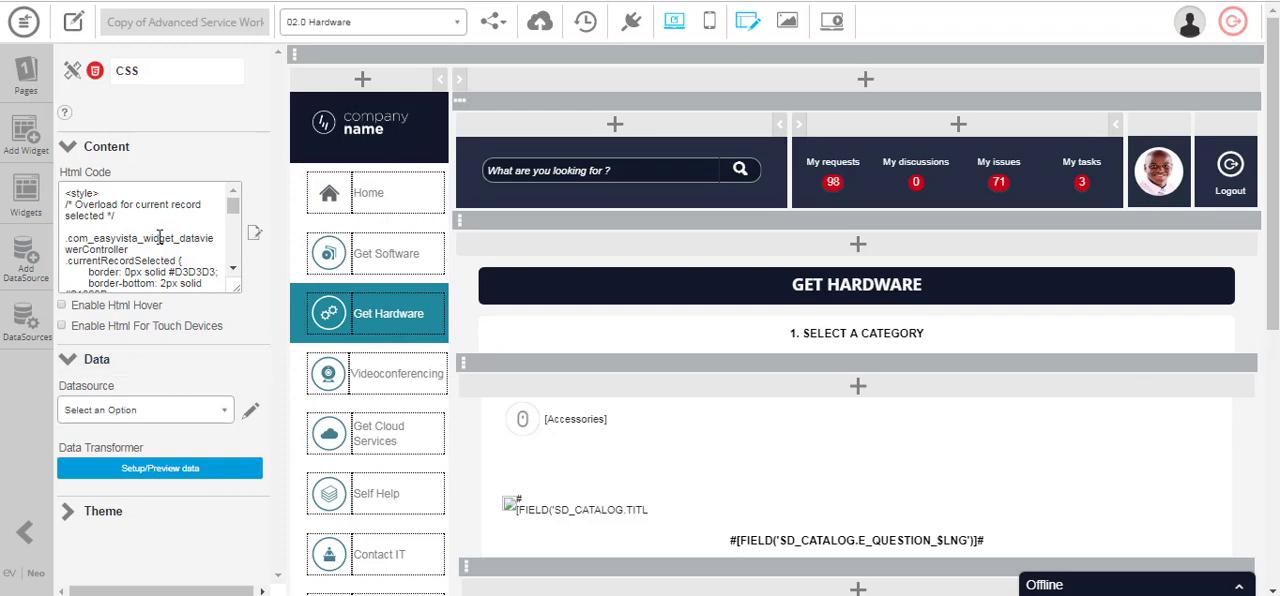
pyautogui.scroll(-5, 158, 236)
pyautogui.scroll(-6, 158, 236)
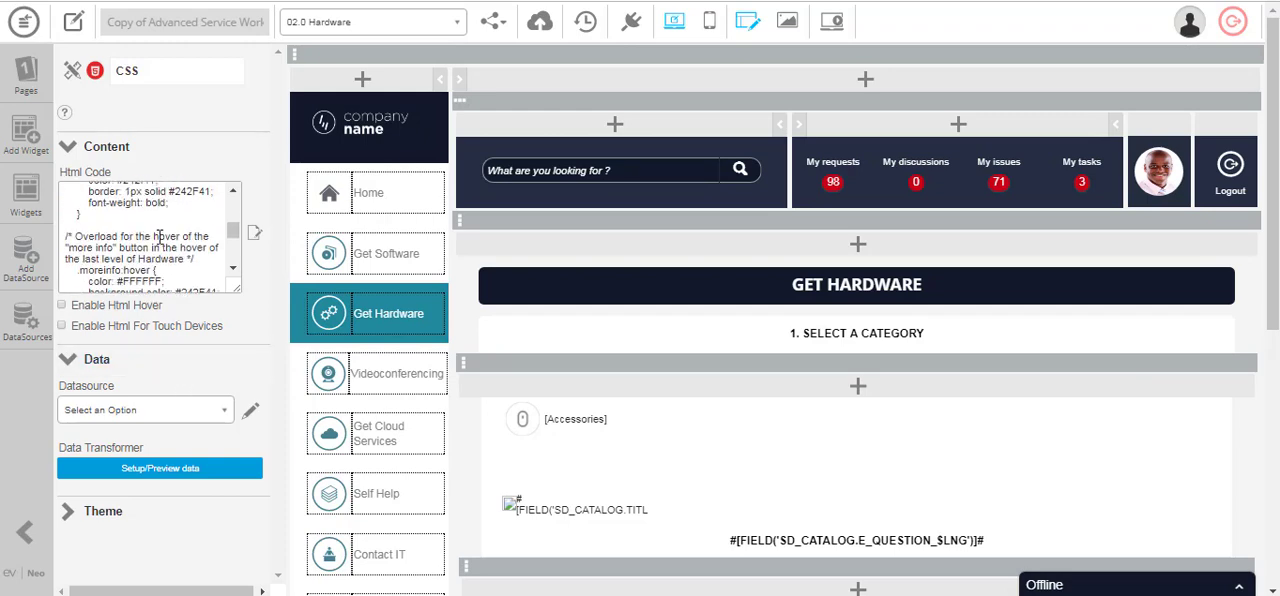
pyautogui.scroll(-3, 743, 400)
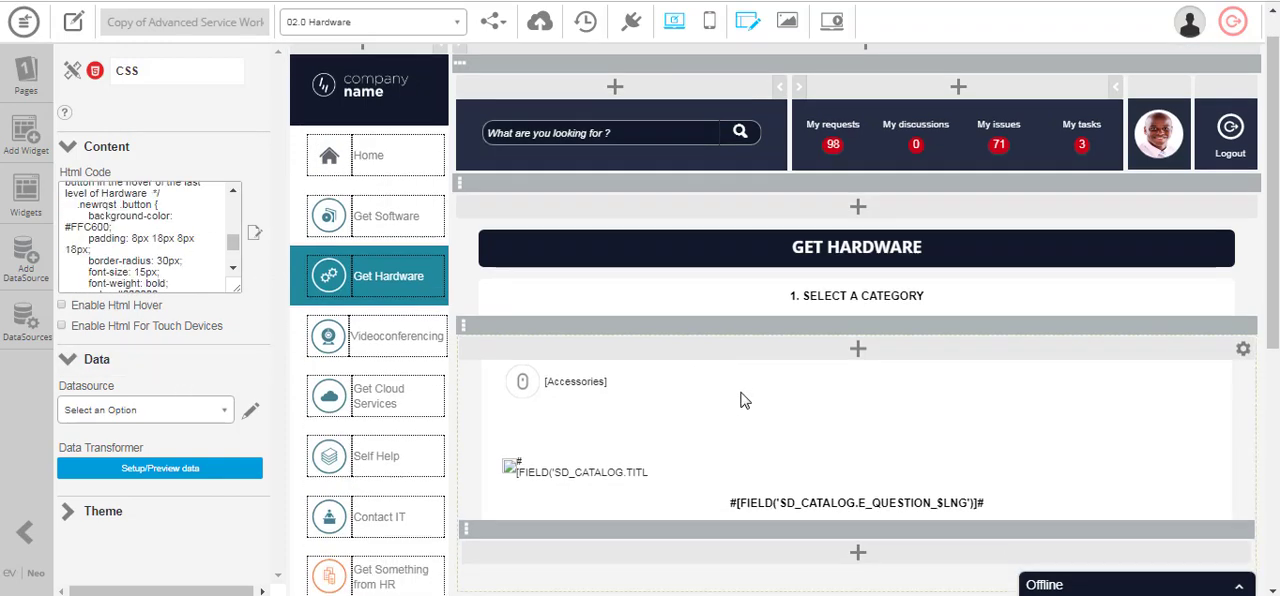
# - Switch the app editor to the 01.0 Software page and look over its layout
pyautogui.click(372, 21)
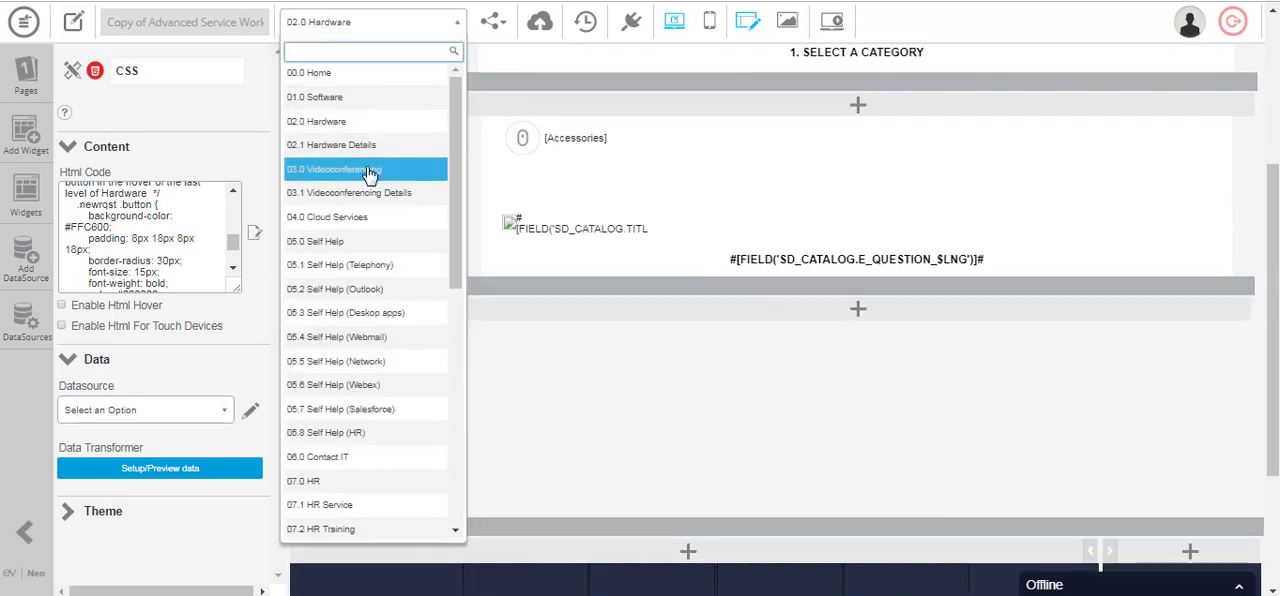
pyautogui.click(365, 100)
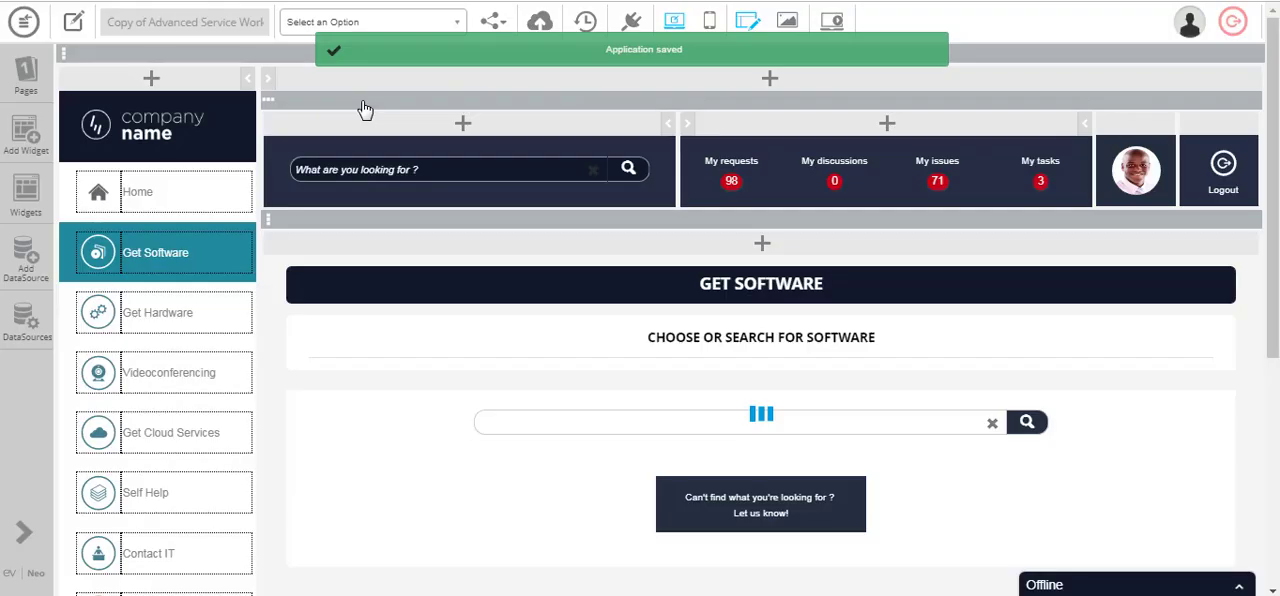
pyautogui.scroll(-4, 449, 238)
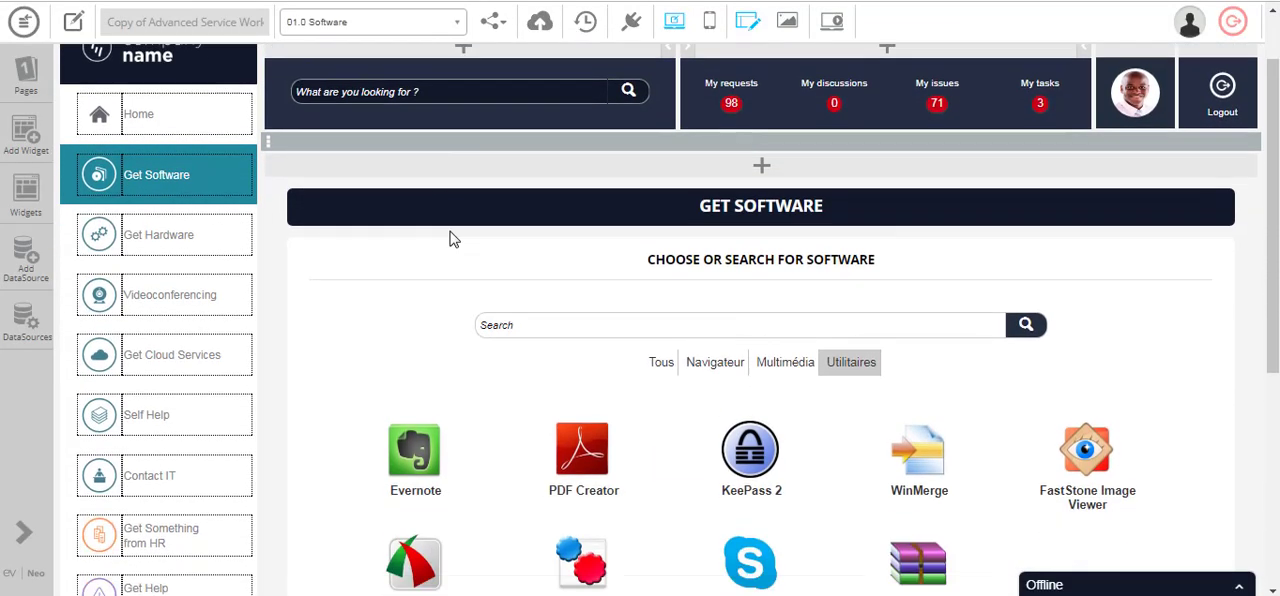
pyautogui.scroll(1, 481, 217)
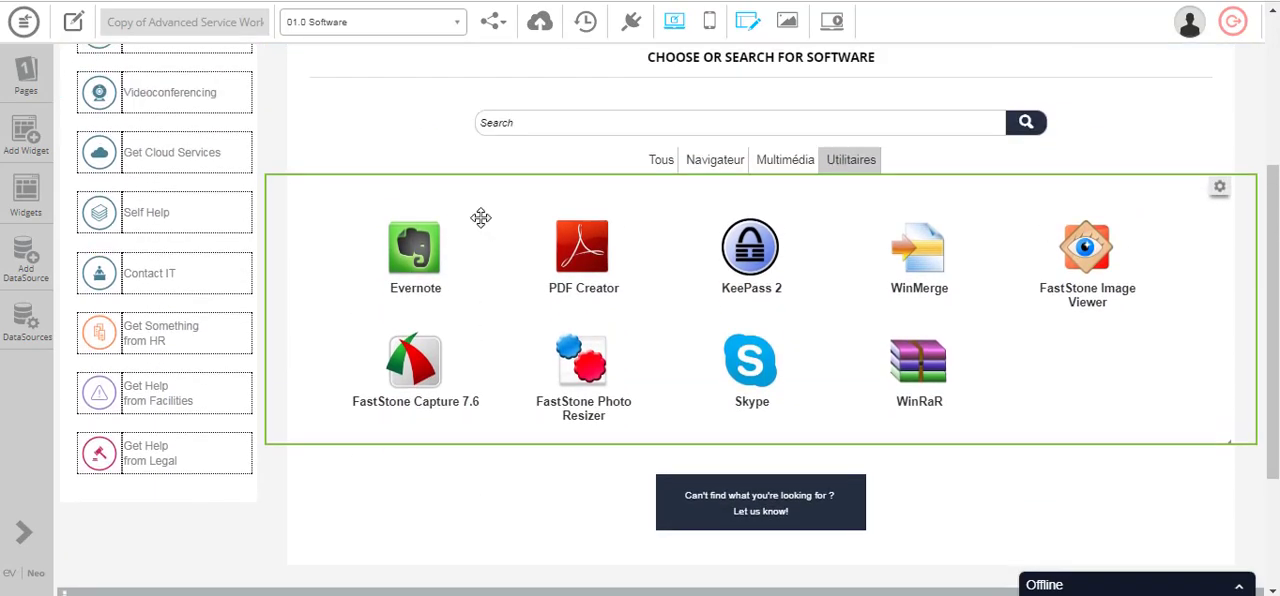
# - Examine the software list widget's tile settings, including its tile cell format code and hover options
pyautogui.click(481, 217)
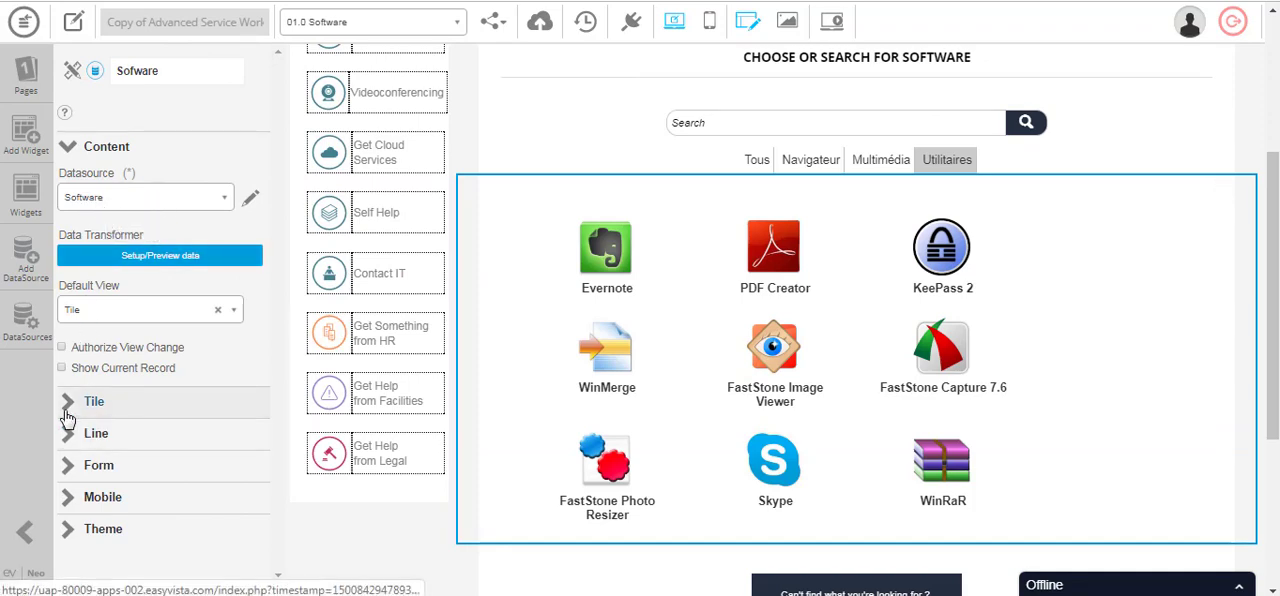
pyautogui.click(130, 402)
pyautogui.scroll(-2, 150, 420)
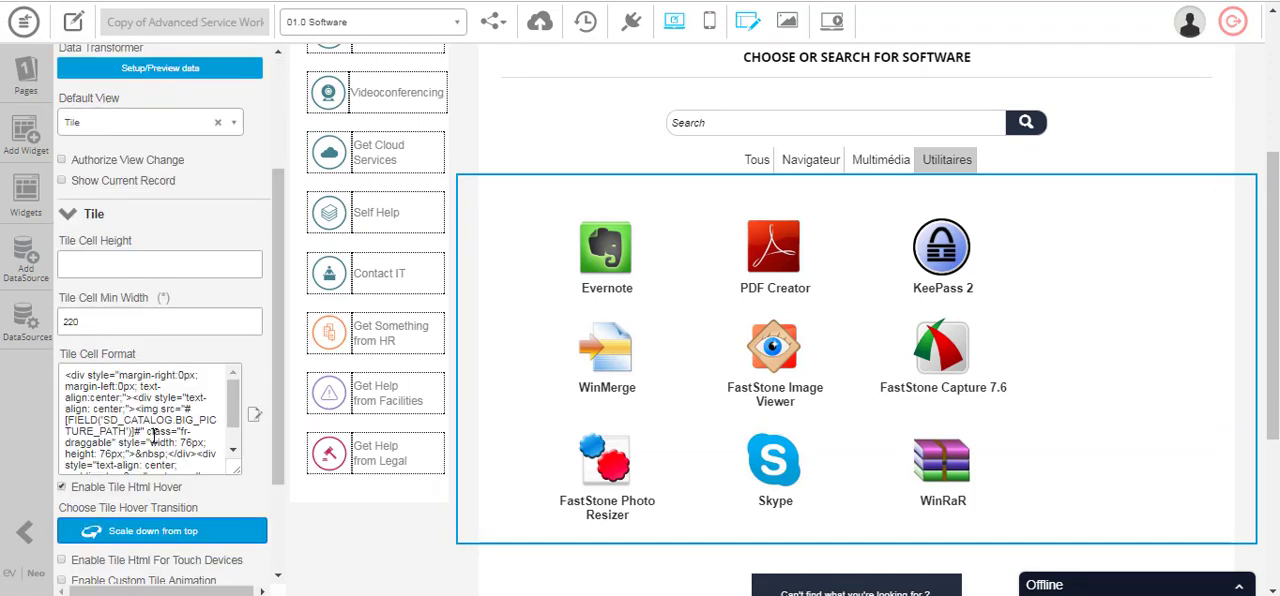
pyautogui.scroll(-2, 170, 455)
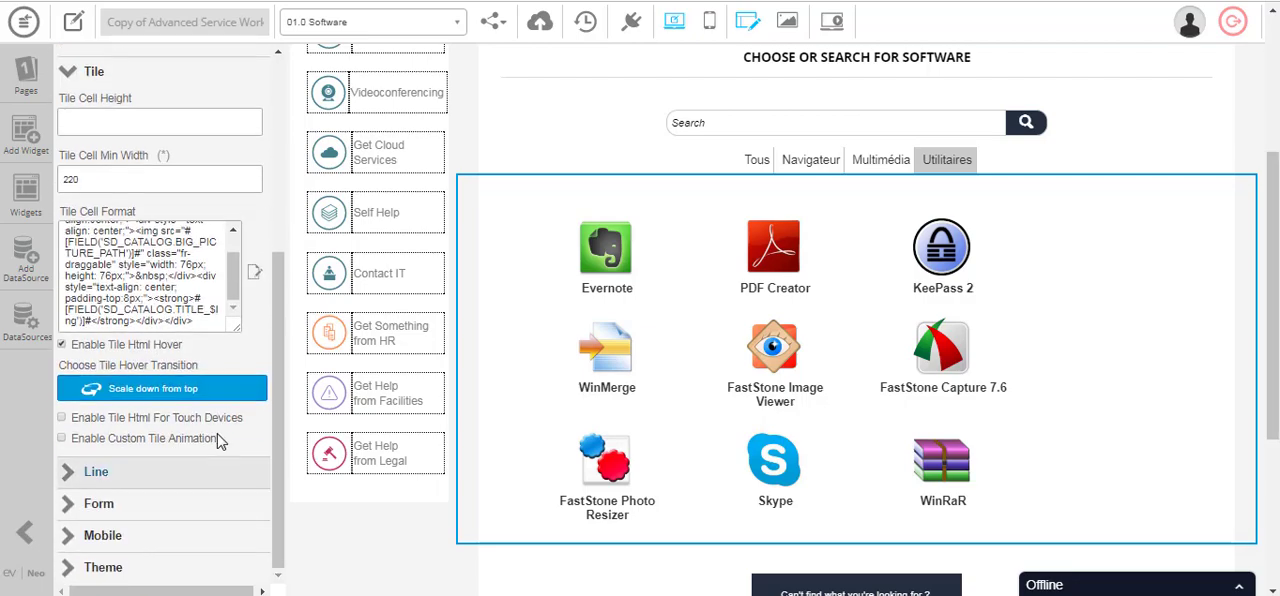
# - Review the tile hover transition, compare the cell format's main and hover HTML, and close the editor without changes
pyautogui.click(160, 392)
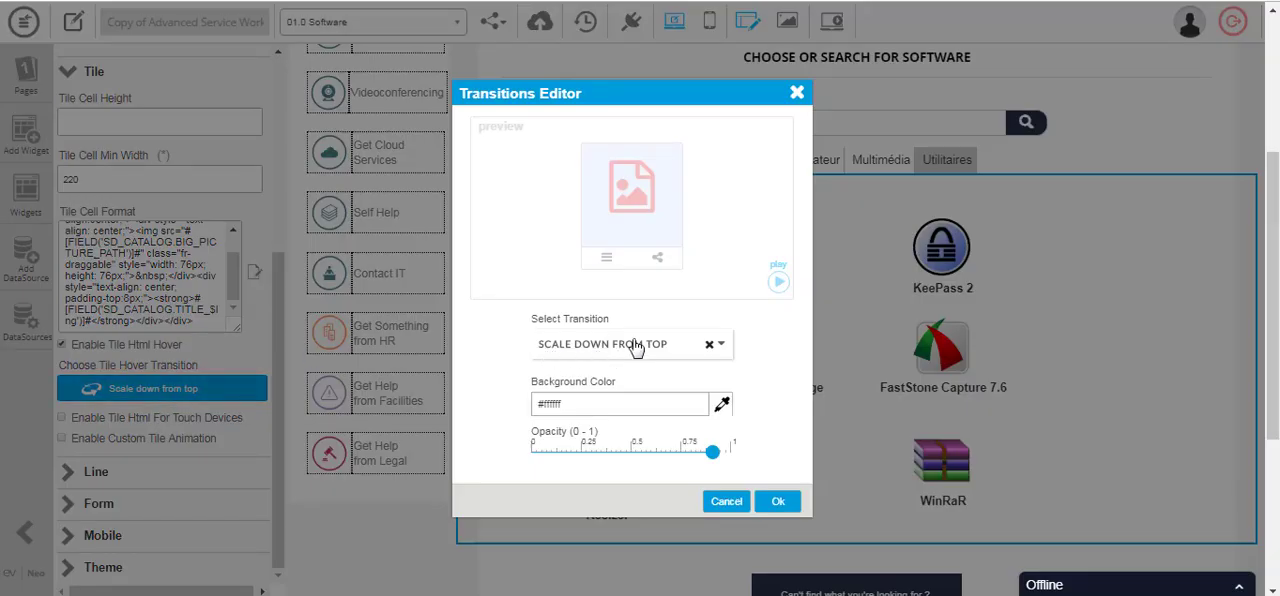
pyautogui.click(778, 501)
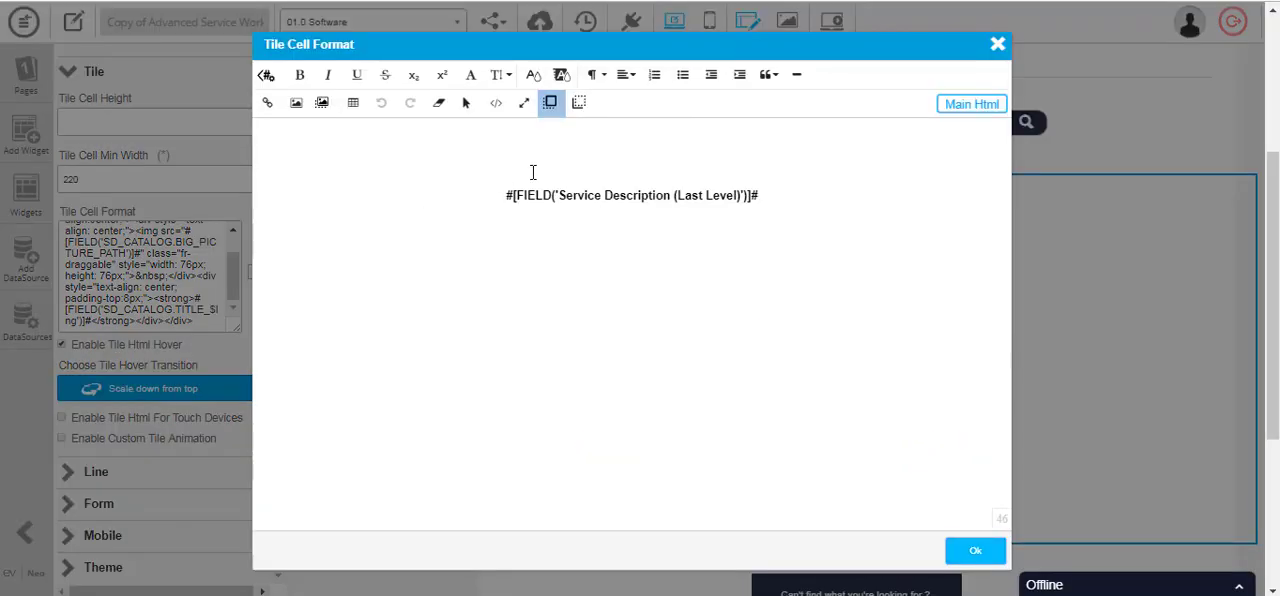
pyautogui.click(579, 104)
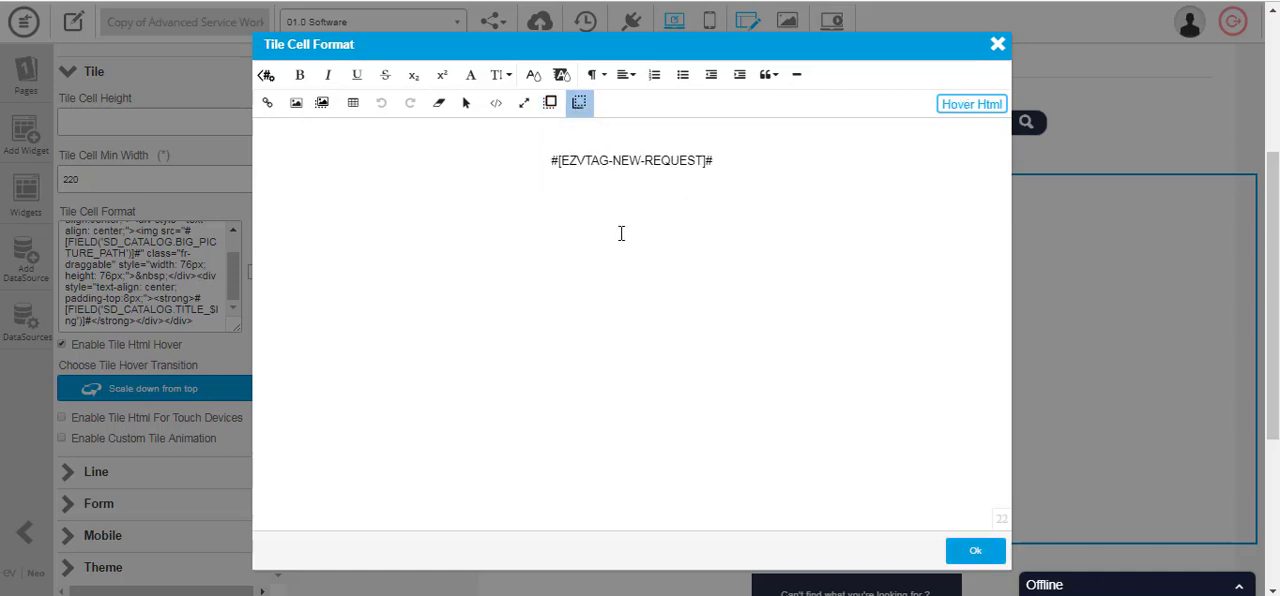
pyautogui.click(997, 44)
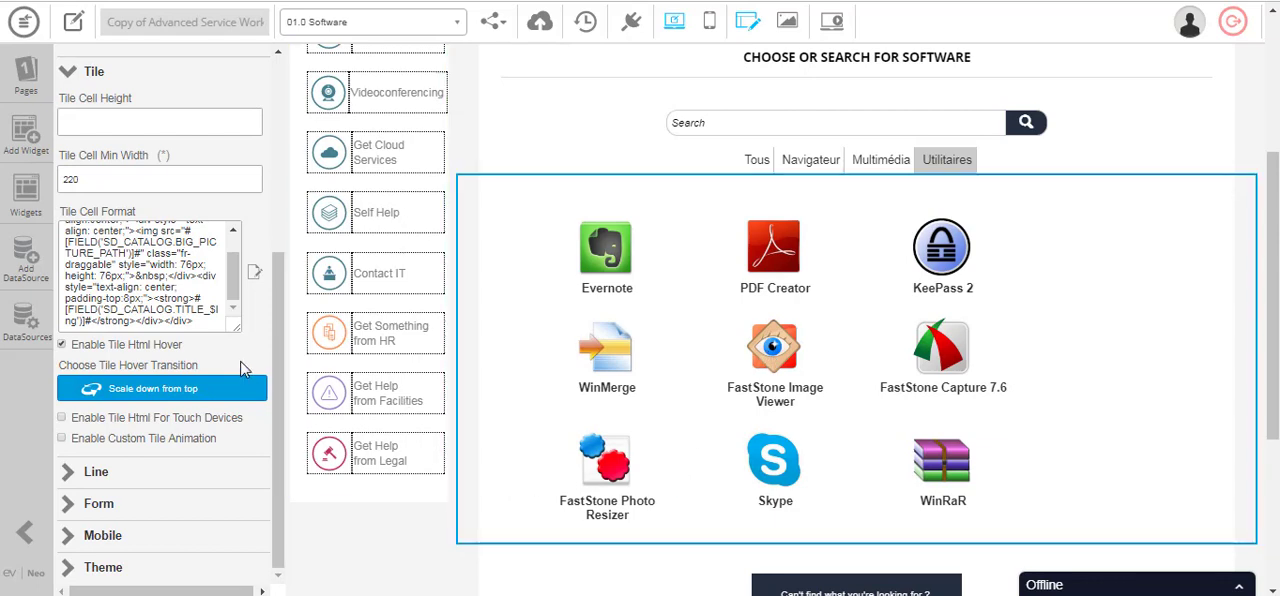
pyautogui.scroll(1, 241, 362)
pyautogui.scroll(3, 241, 368)
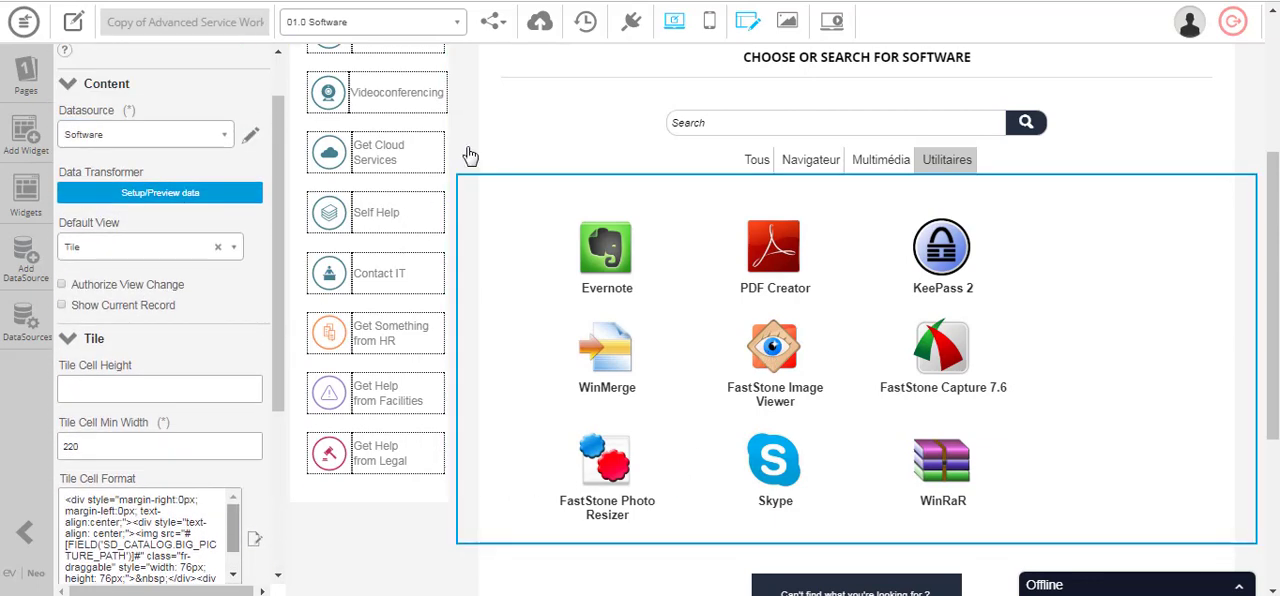
# - Switch the app editor to the 10.0 Personal details page and look through the My Profile layout to the footer
pyautogui.click(423, 34)
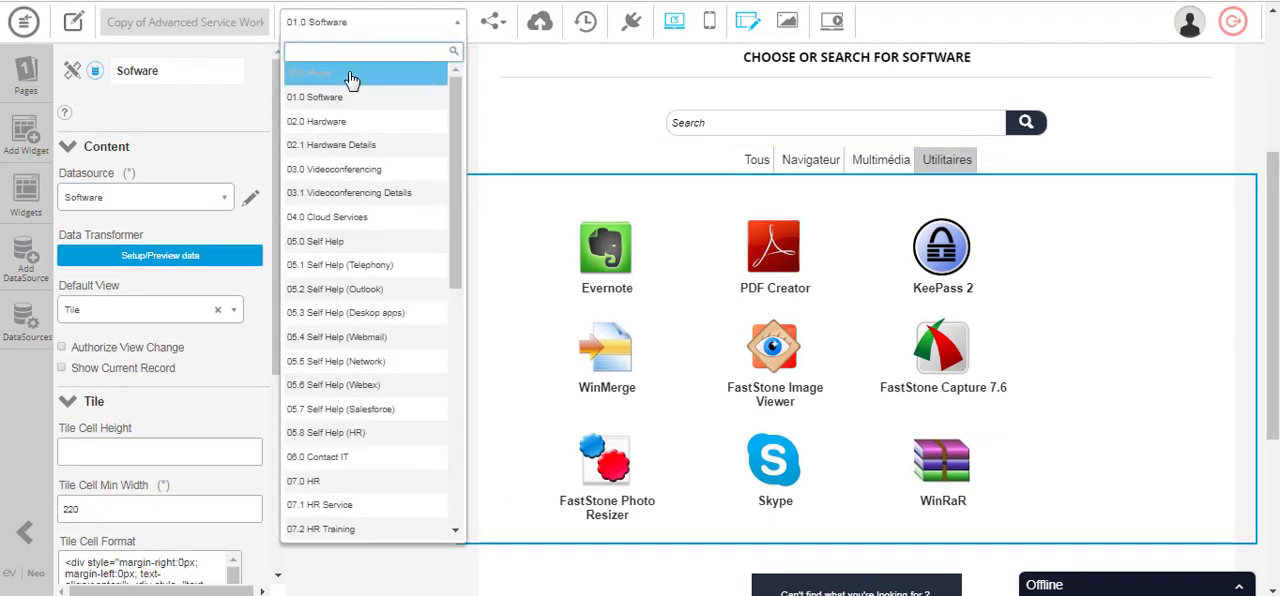
pyautogui.click(350, 74)
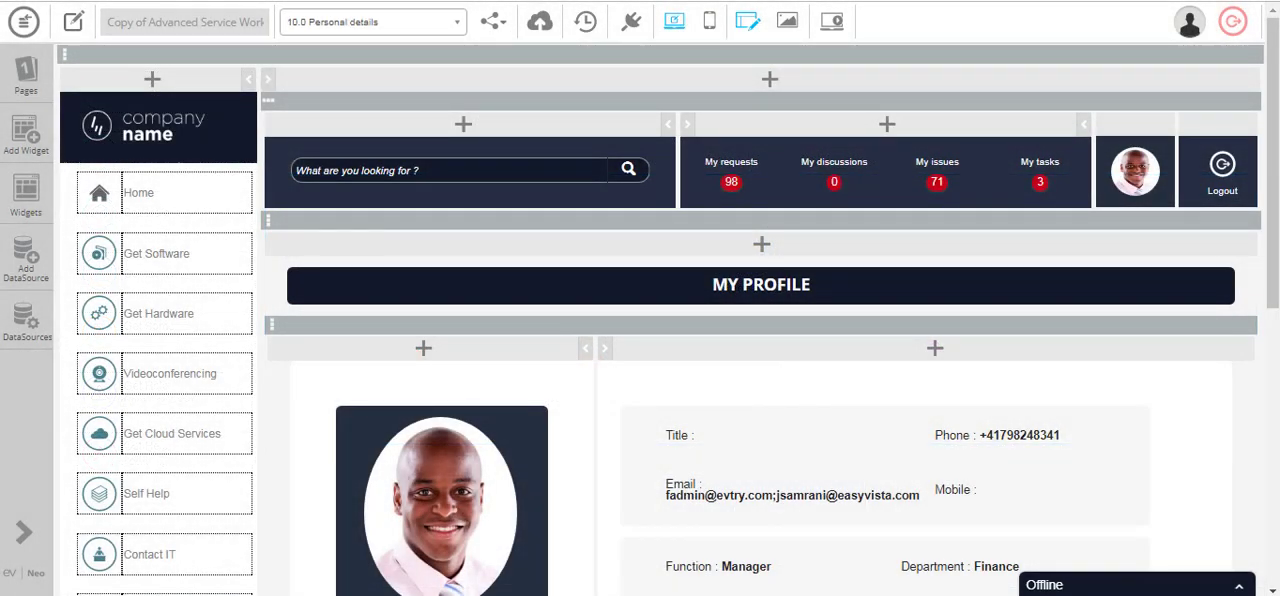
pyautogui.scroll(-5, 1080, 206)
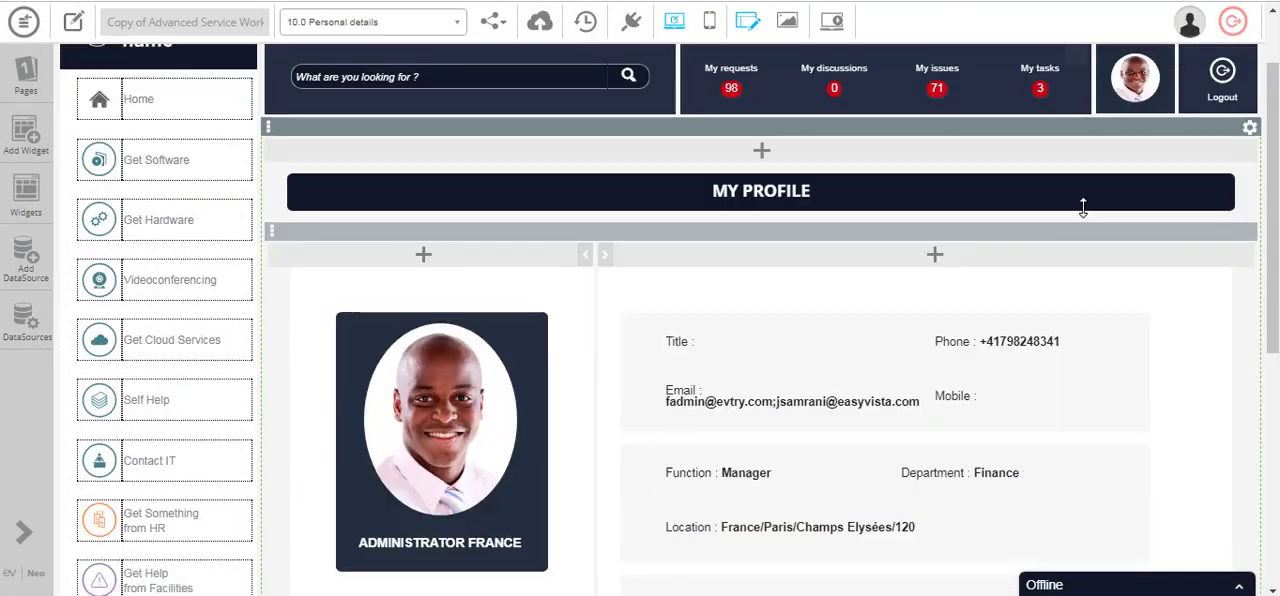
pyautogui.click(1088, 219)
pyautogui.scroll(-2, 1088, 219)
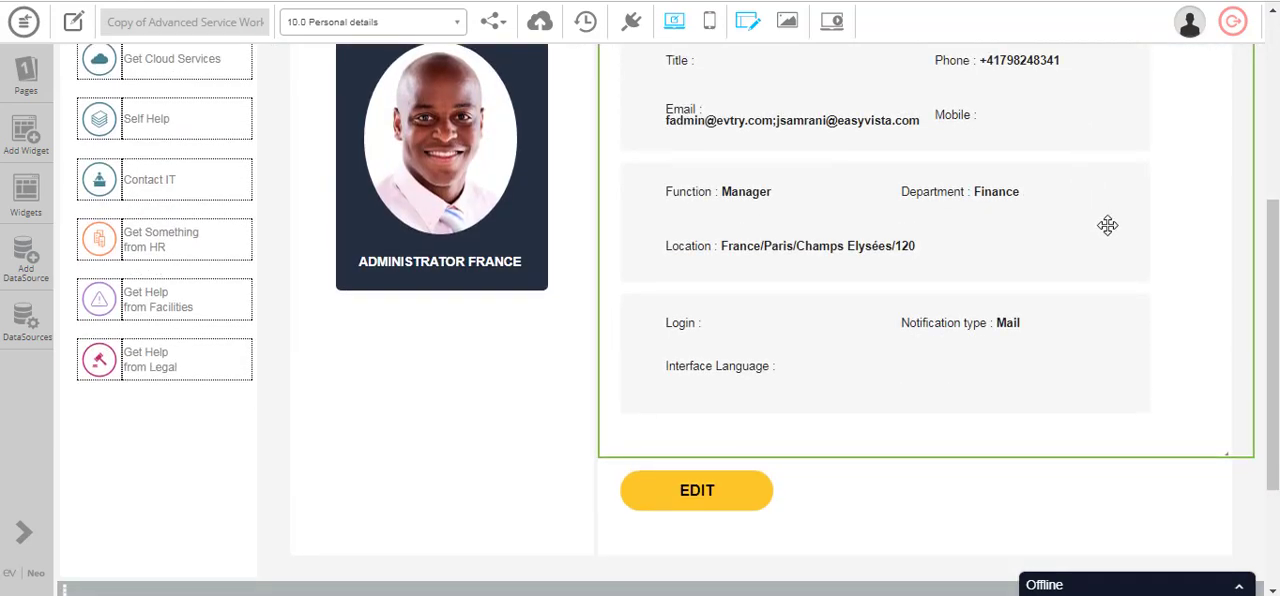
pyautogui.scroll(-4, 1107, 225)
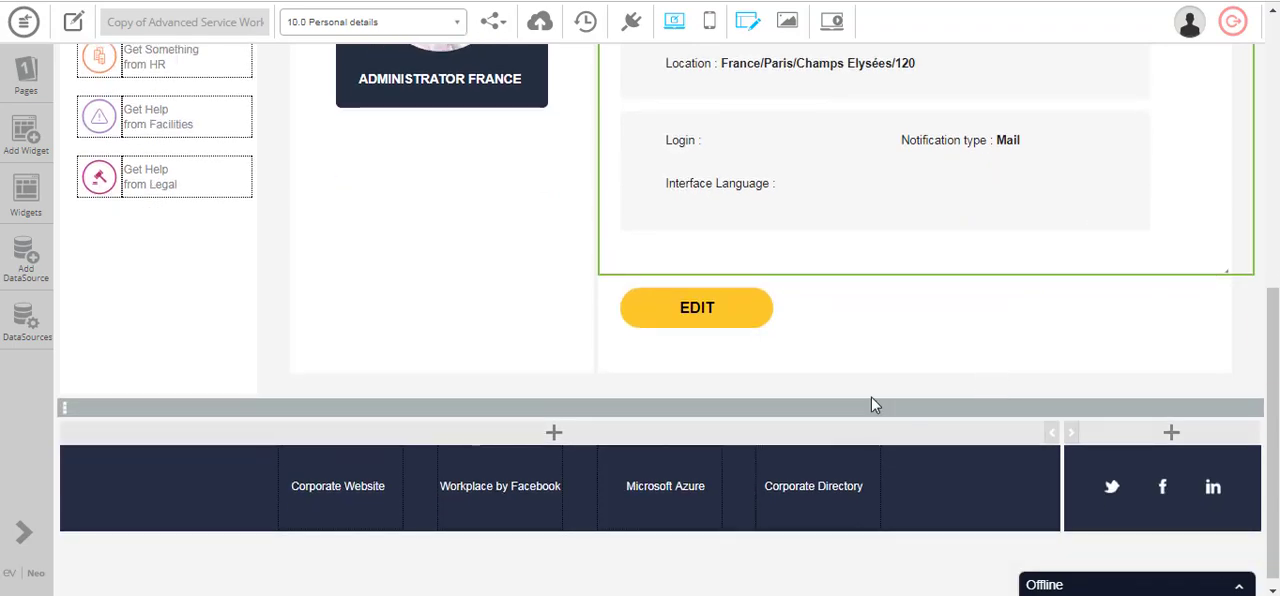
# - Inspect the Update Details Menu widget and its EDIT item's link type and colour properties, closing them without changes
pyautogui.click(755, 325)
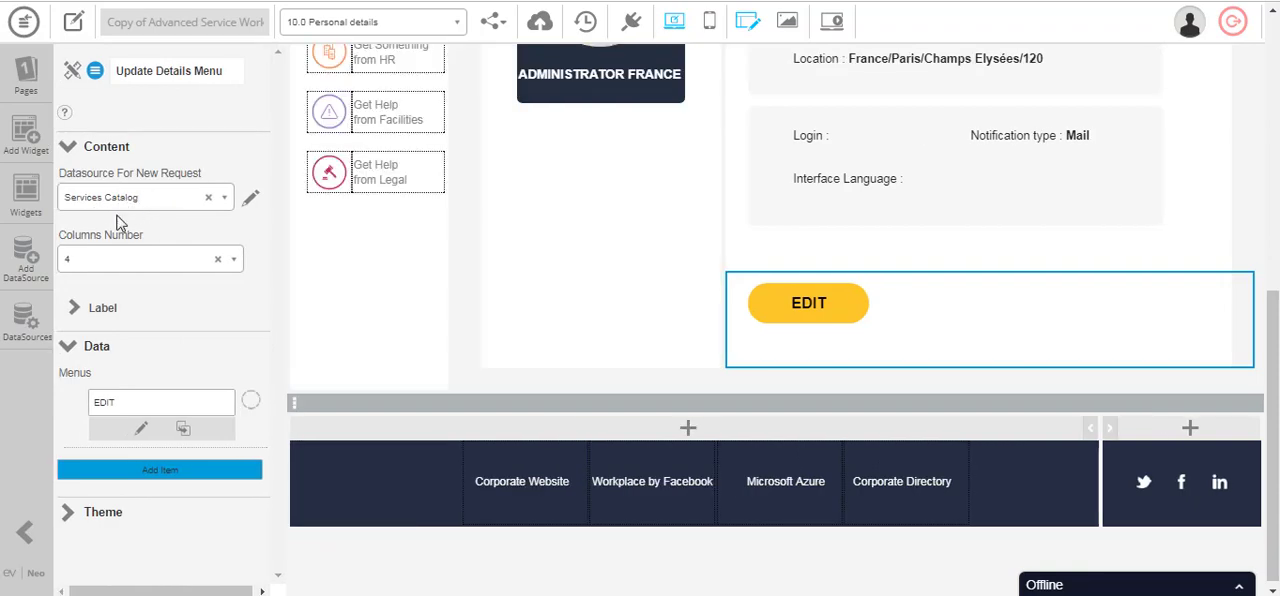
pyautogui.click(142, 430)
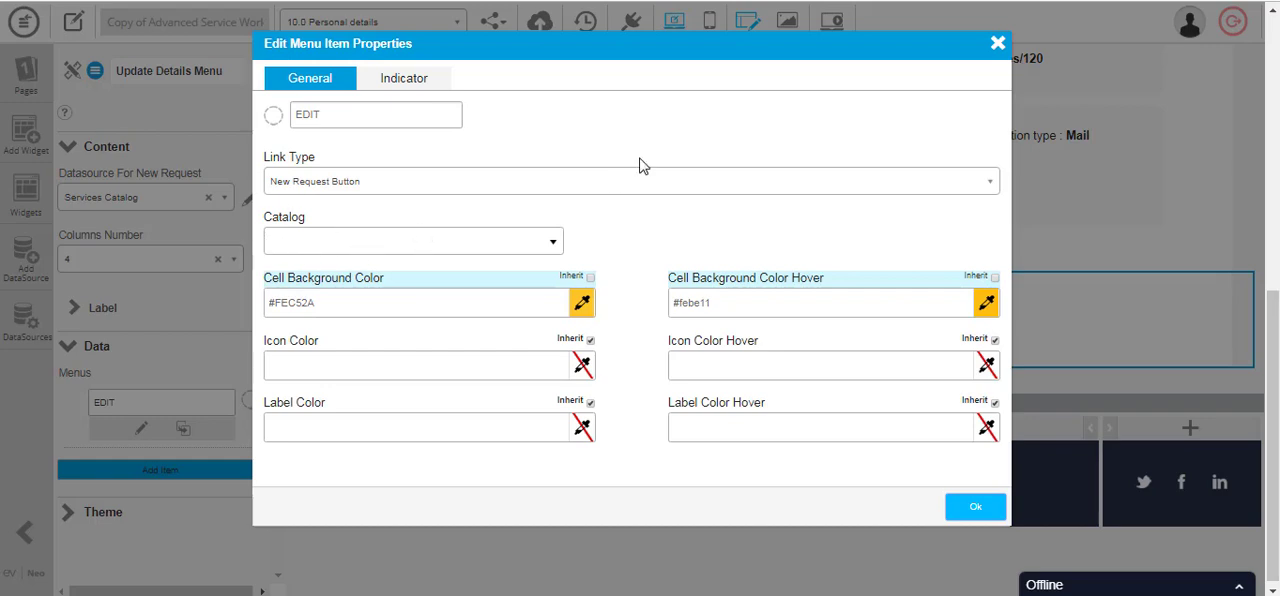
pyautogui.click(997, 45)
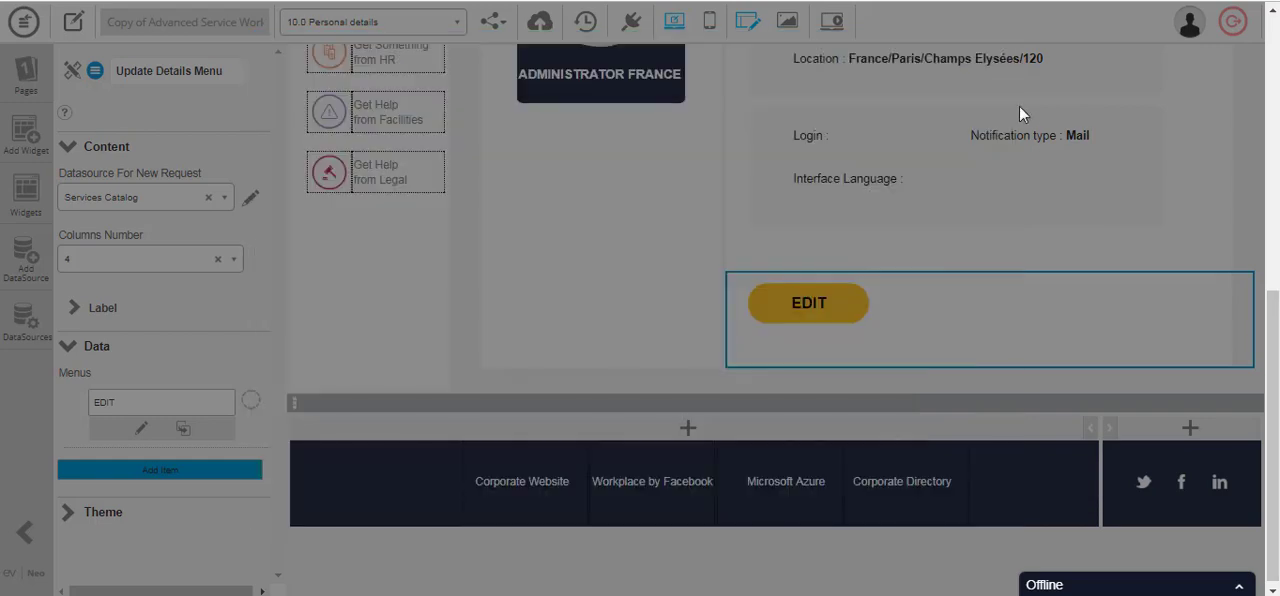
pyautogui.scroll(10, 977, 314)
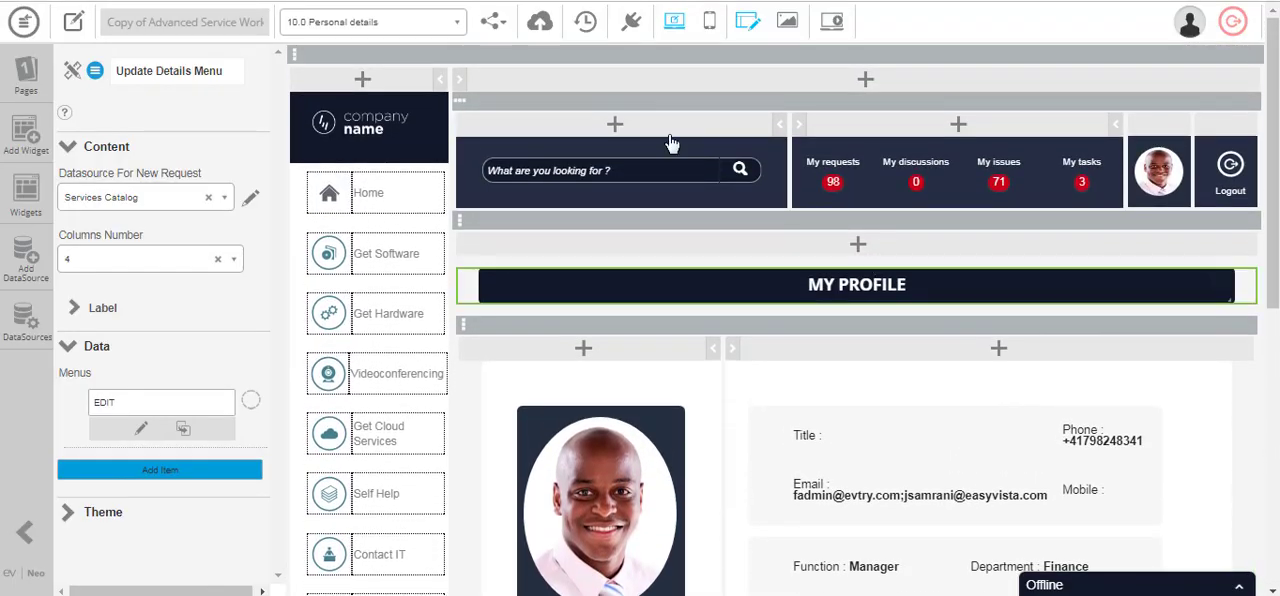
# - Switch back to the 00.0 Home page and display the settings of the View All Devices widget under My Devices
pyautogui.click(418, 33)
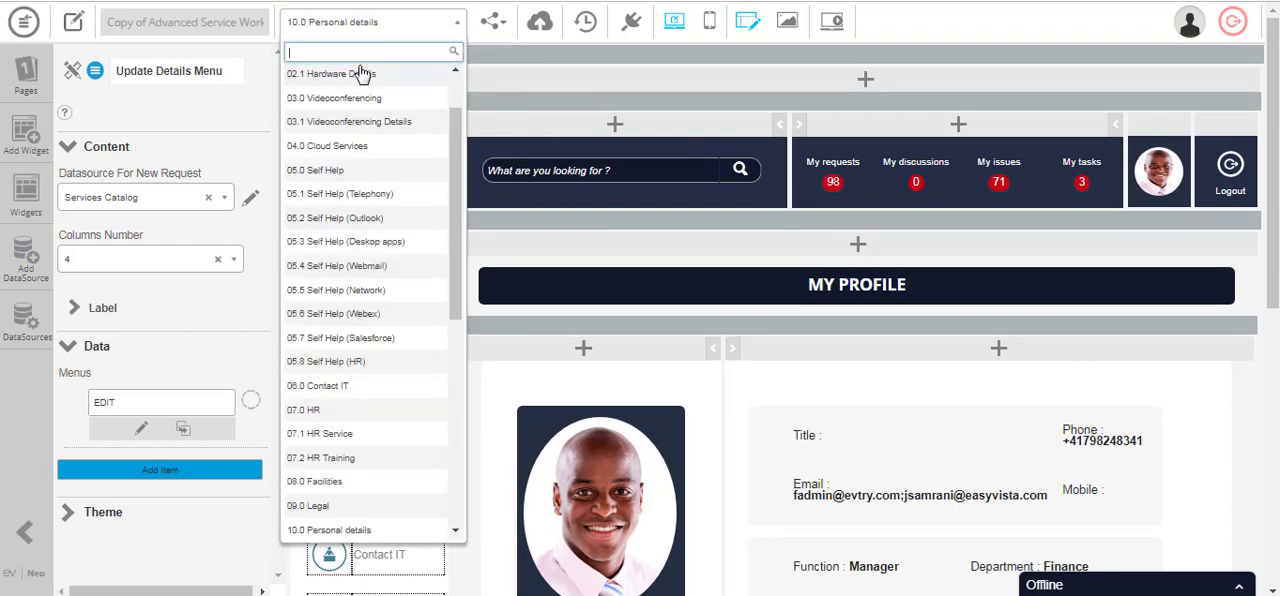
pyautogui.scroll(1, 343, 82)
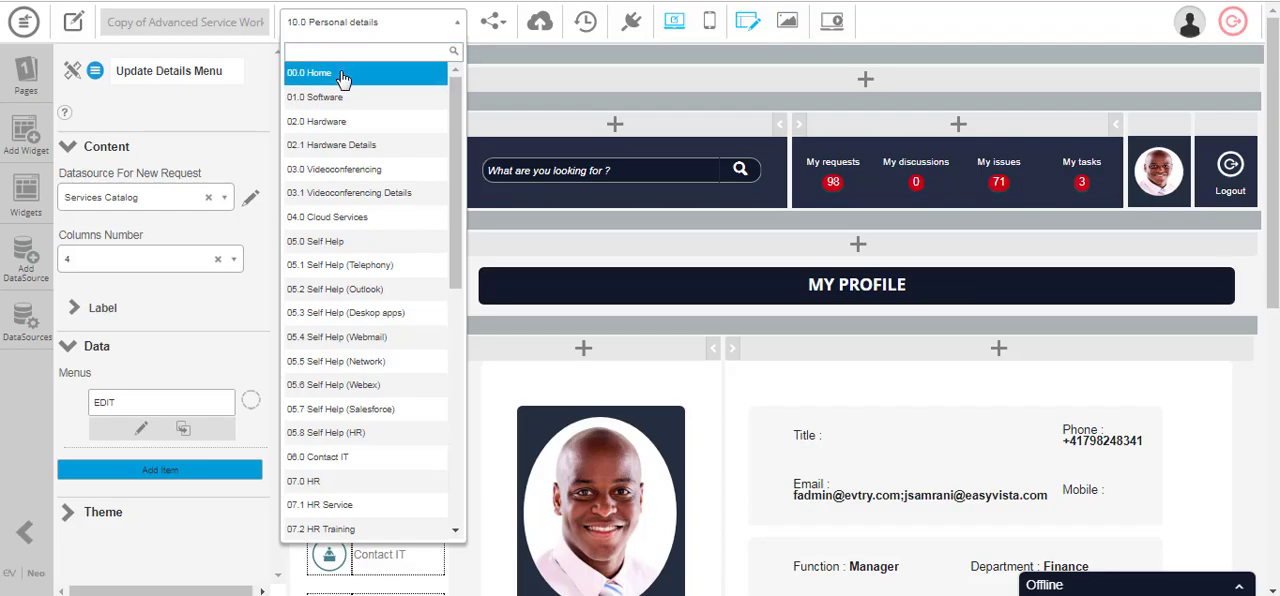
pyautogui.click(343, 74)
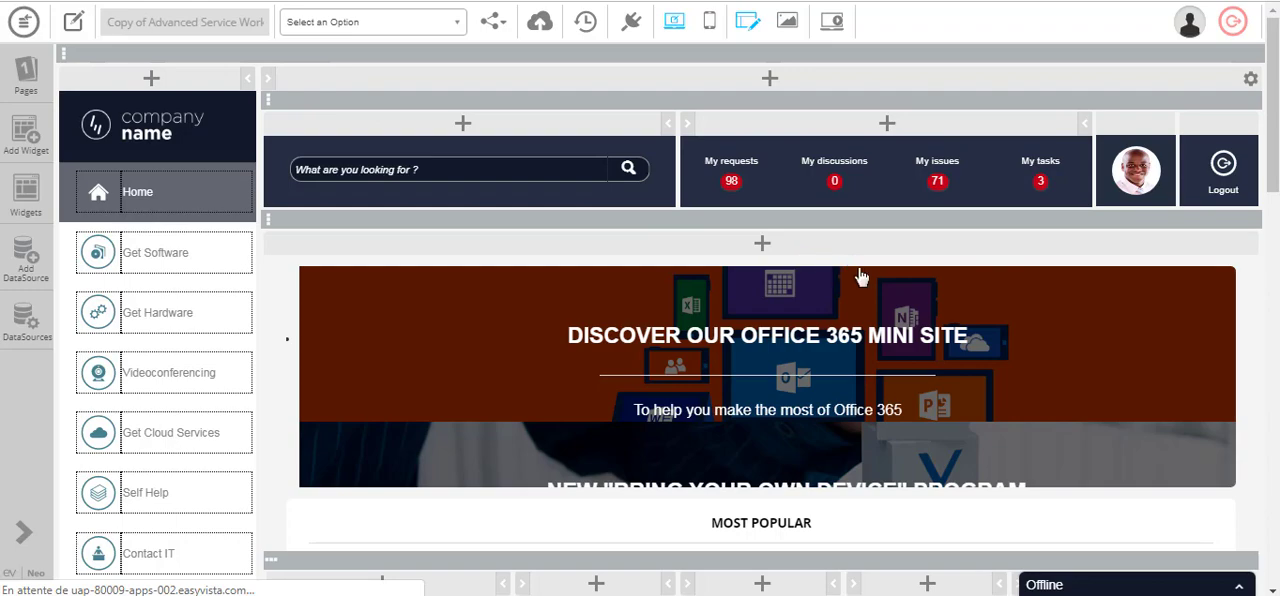
pyautogui.scroll(-9, 860, 277)
pyautogui.scroll(-3, 1068, 371)
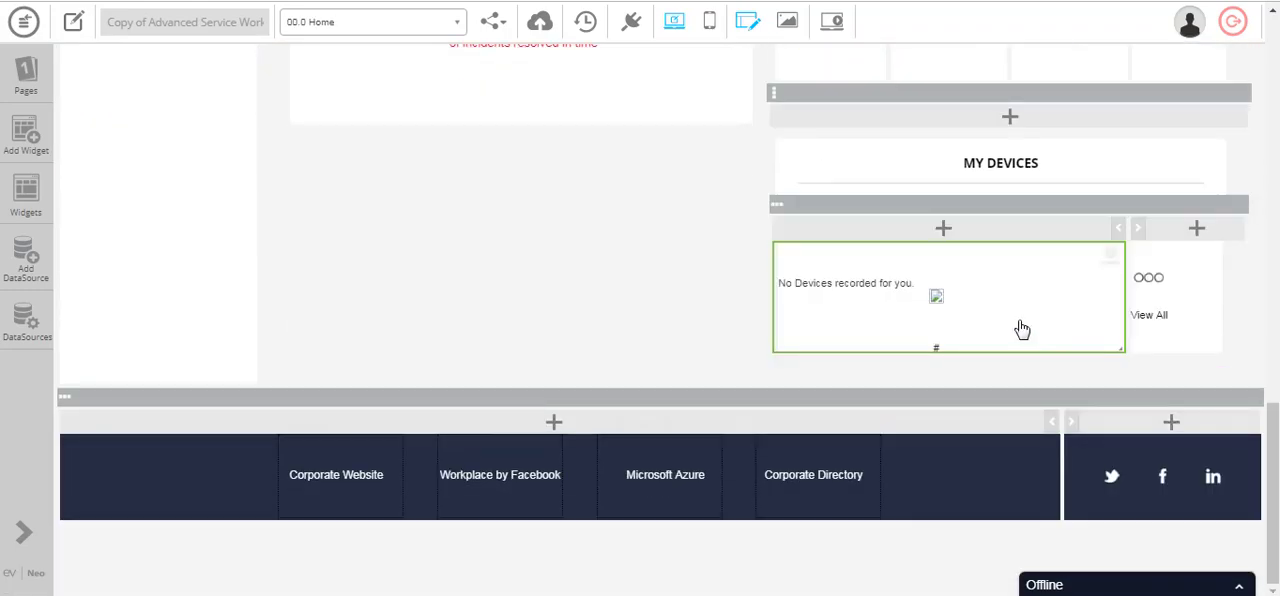
pyautogui.click(1168, 304)
# - Switch the app editor to the 13.0 My Devices page and look at its company-owned and personal device sections
pyautogui.click(380, 21)
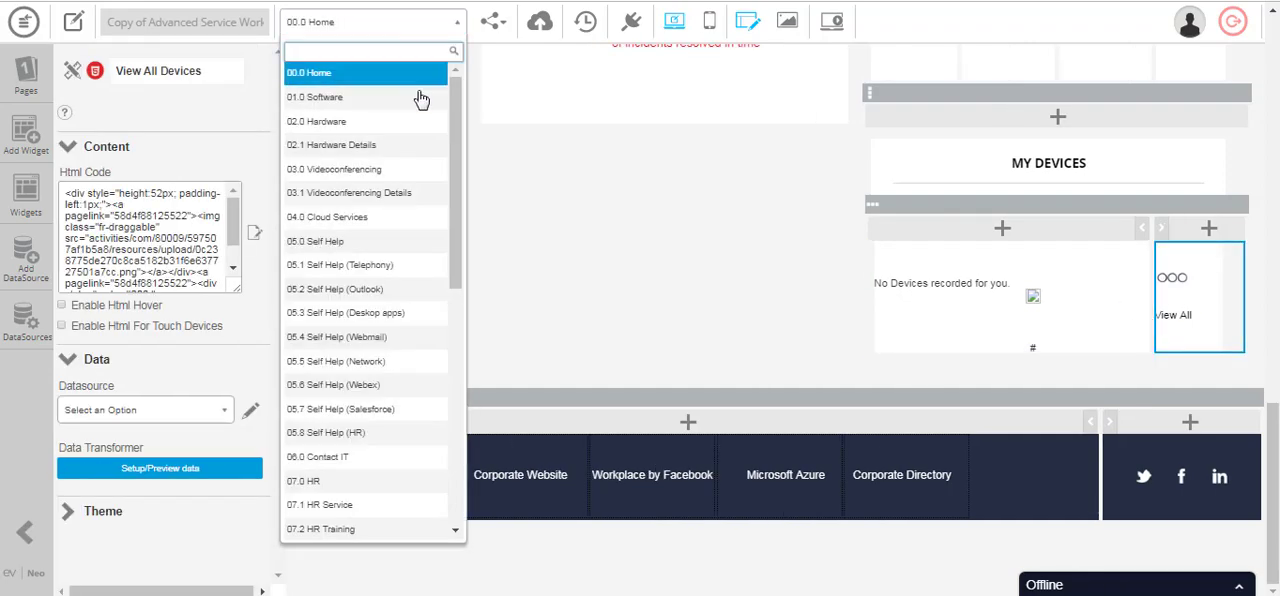
pyautogui.moveTo(455, 160); pyautogui.dragTo(460, 128)
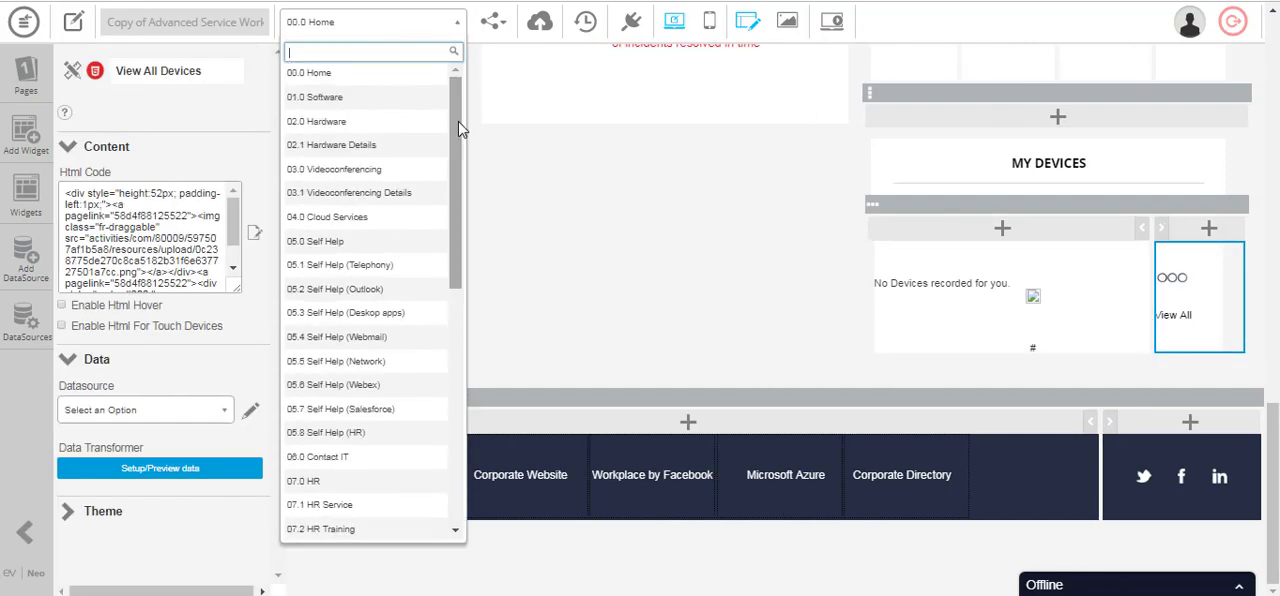
pyautogui.scroll(-3, 455, 150)
pyautogui.scroll(-1, 455, 300)
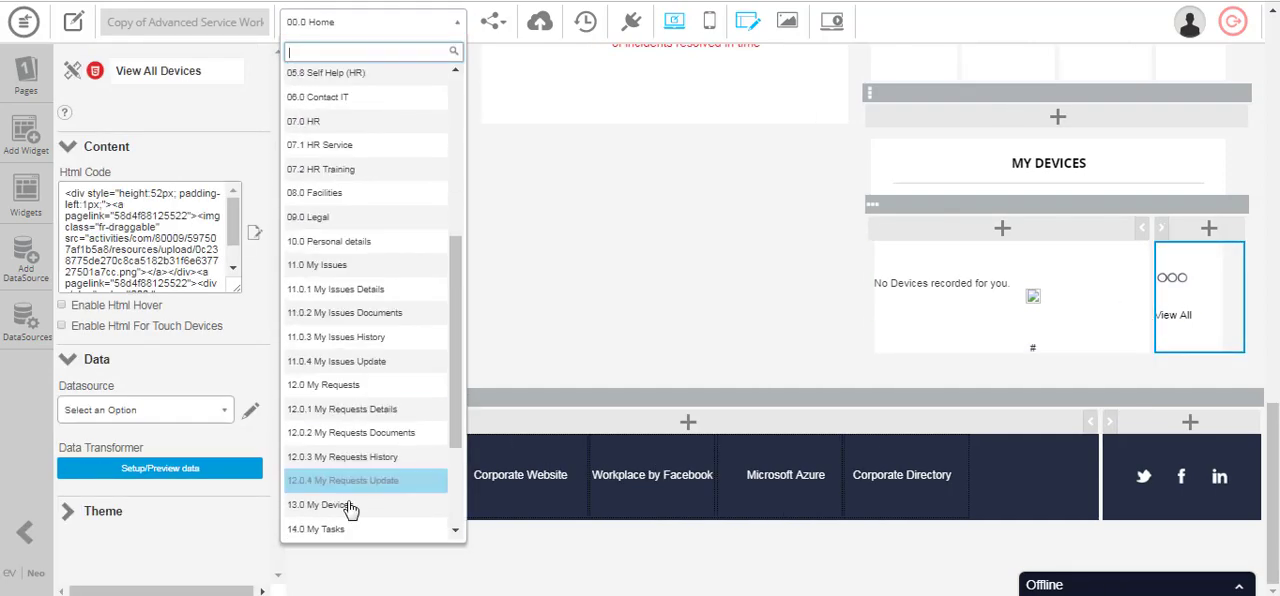
pyautogui.click(400, 482)
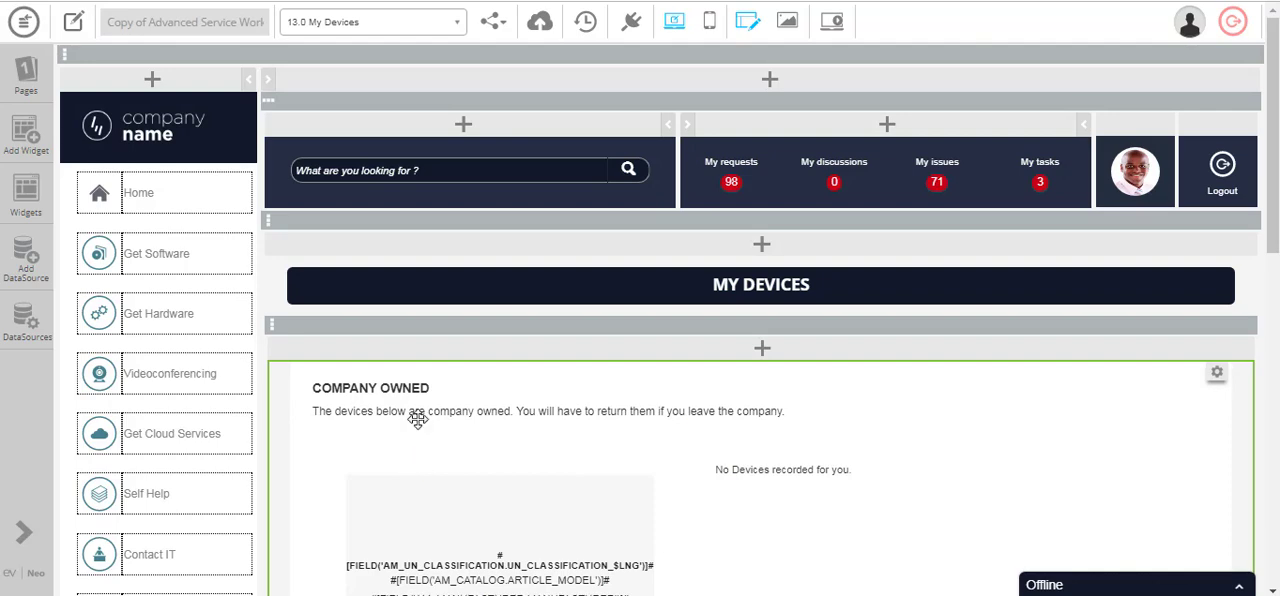
pyautogui.scroll(-3, 523, 380)
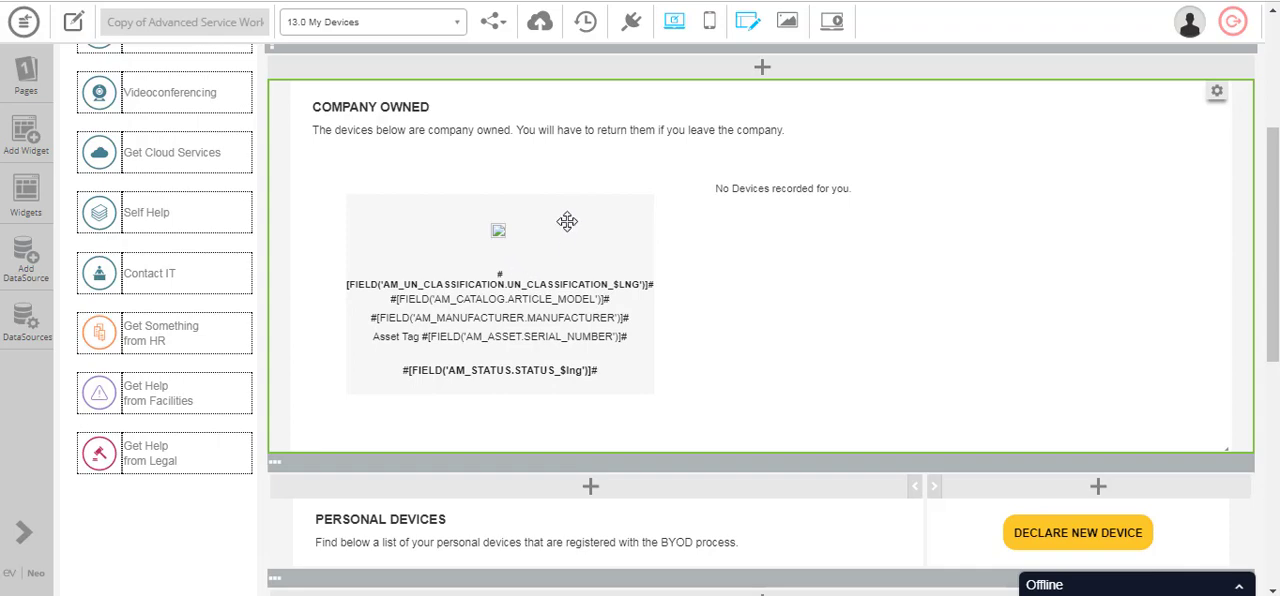
# - Inspect the Company Owned widget's settings and view the Personal Devices section with its Declare New Device button
pyautogui.click(383, 218)
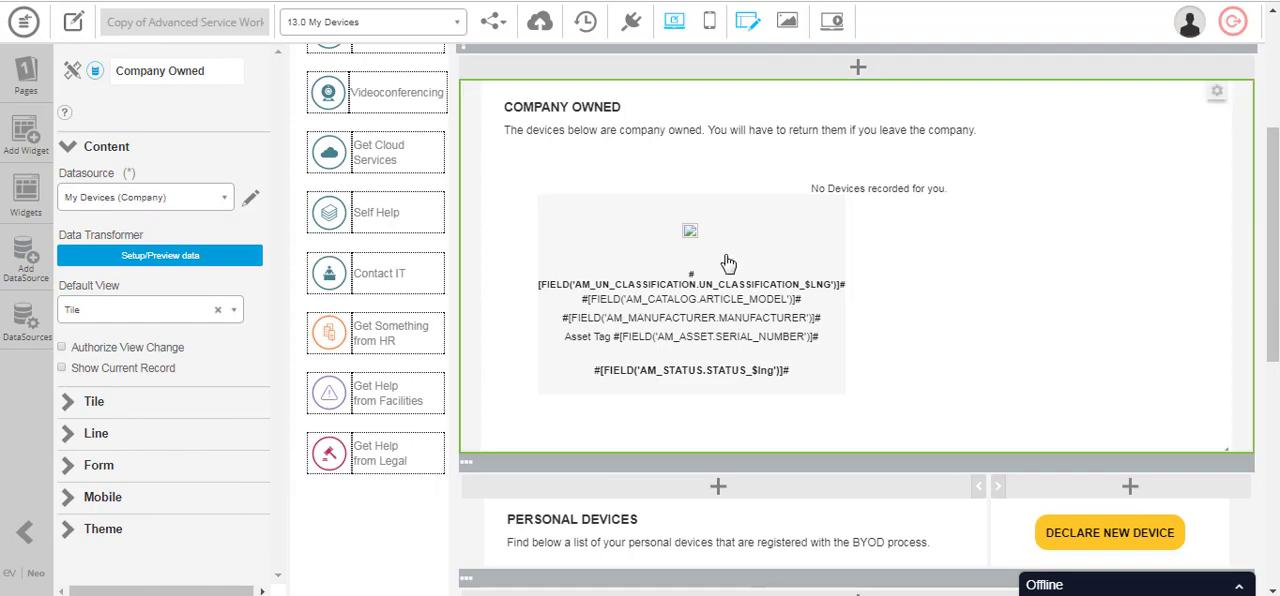
pyautogui.scroll(-3, 1054, 411)
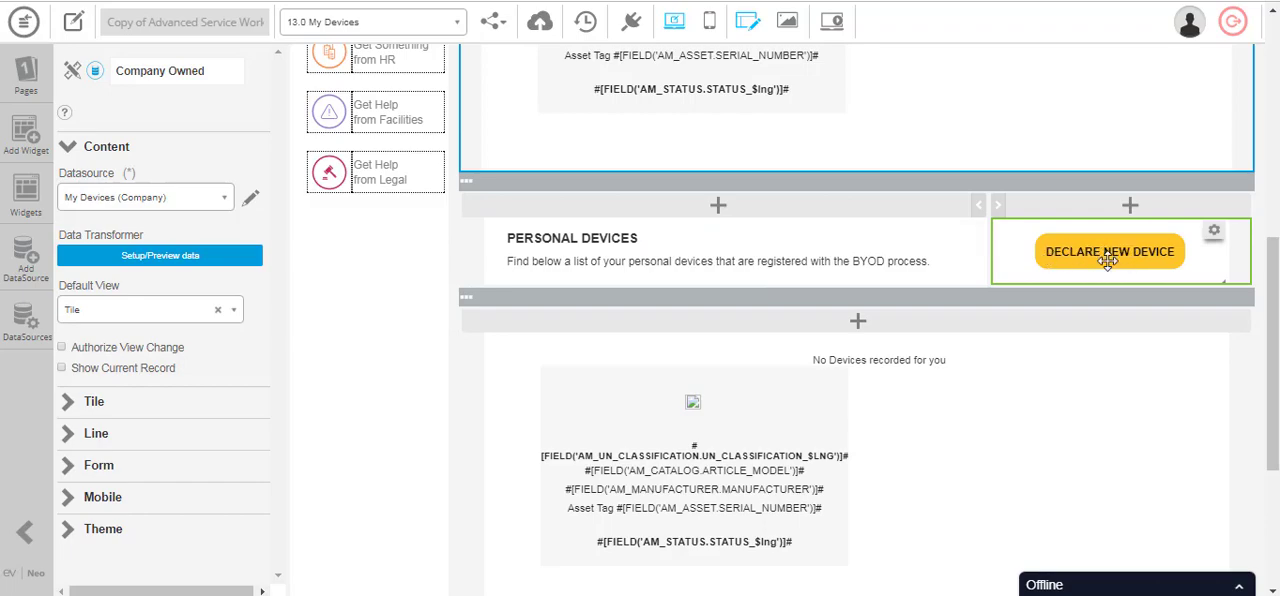
# - Switch the app editor from the My Devices page to the 12.0 My Requests page
pyautogui.scroll(2, 848, 365)
pyautogui.scroll(5, 845, 366)
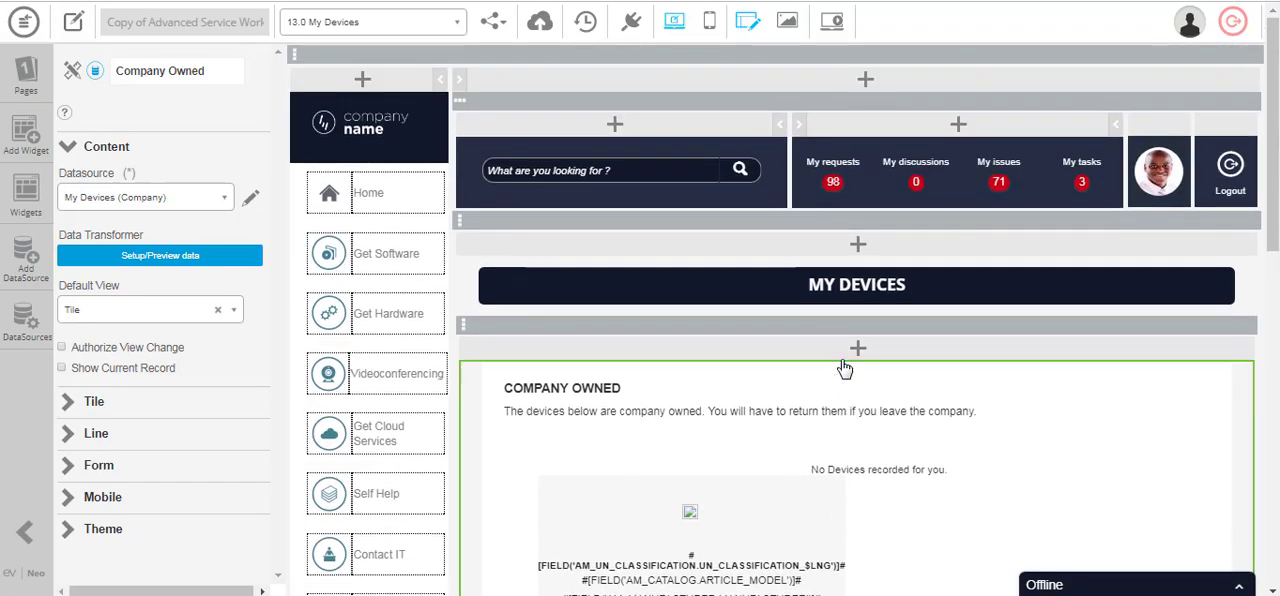
pyautogui.click(404, 30)
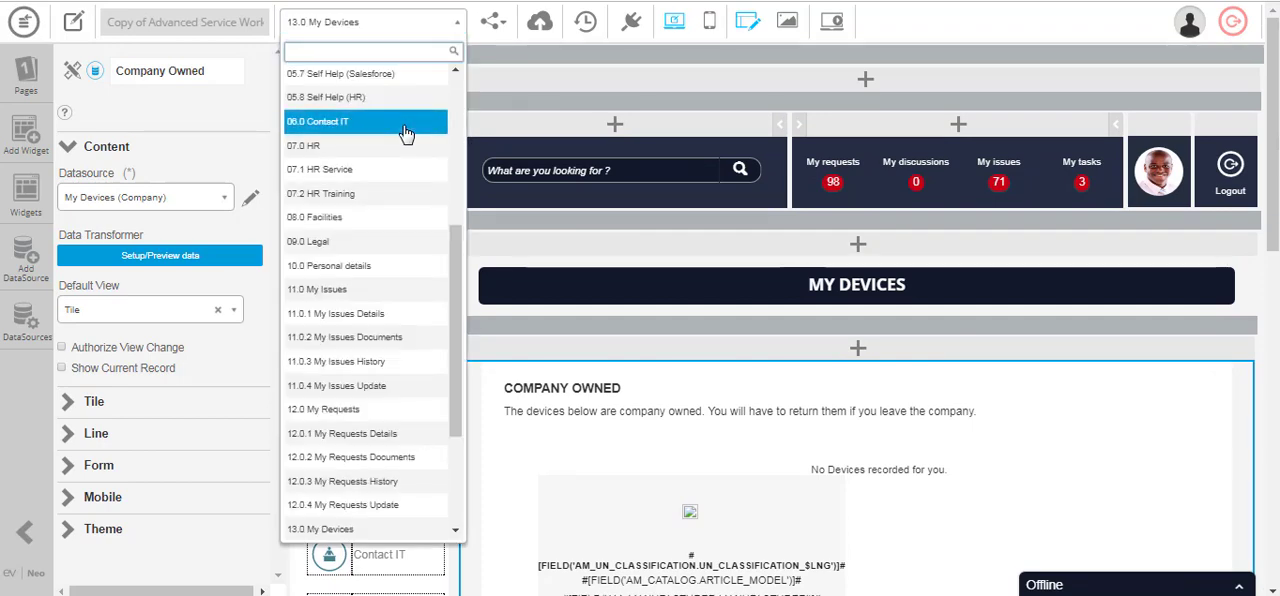
pyautogui.scroll(4, 404, 131)
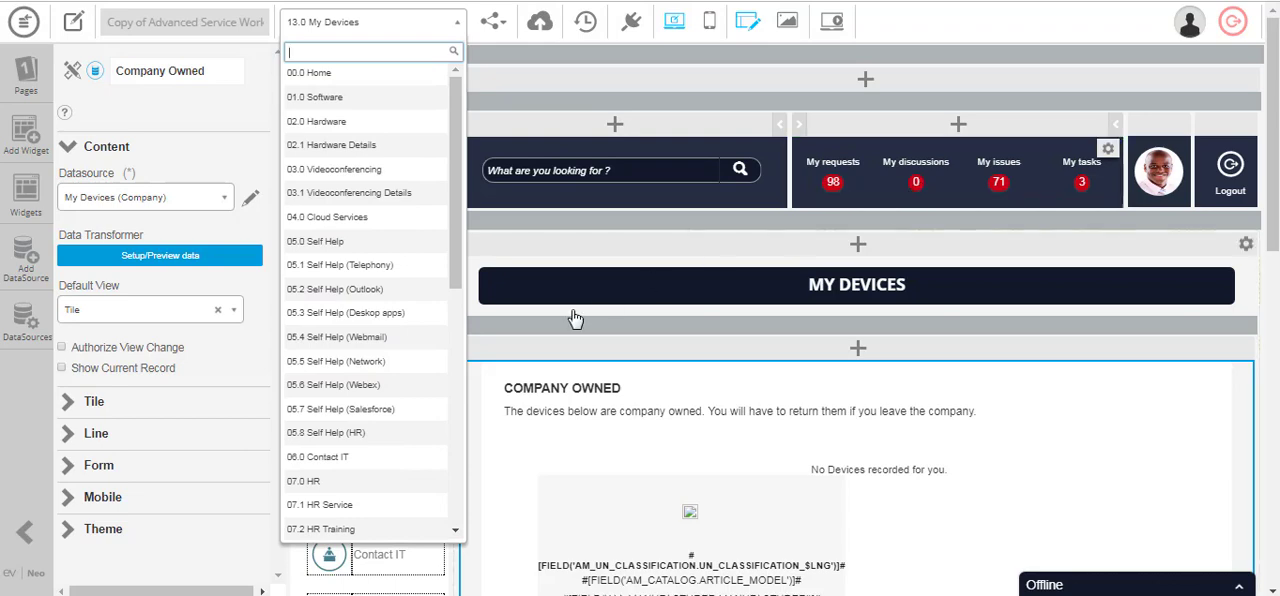
pyautogui.scroll(-4, 383, 334)
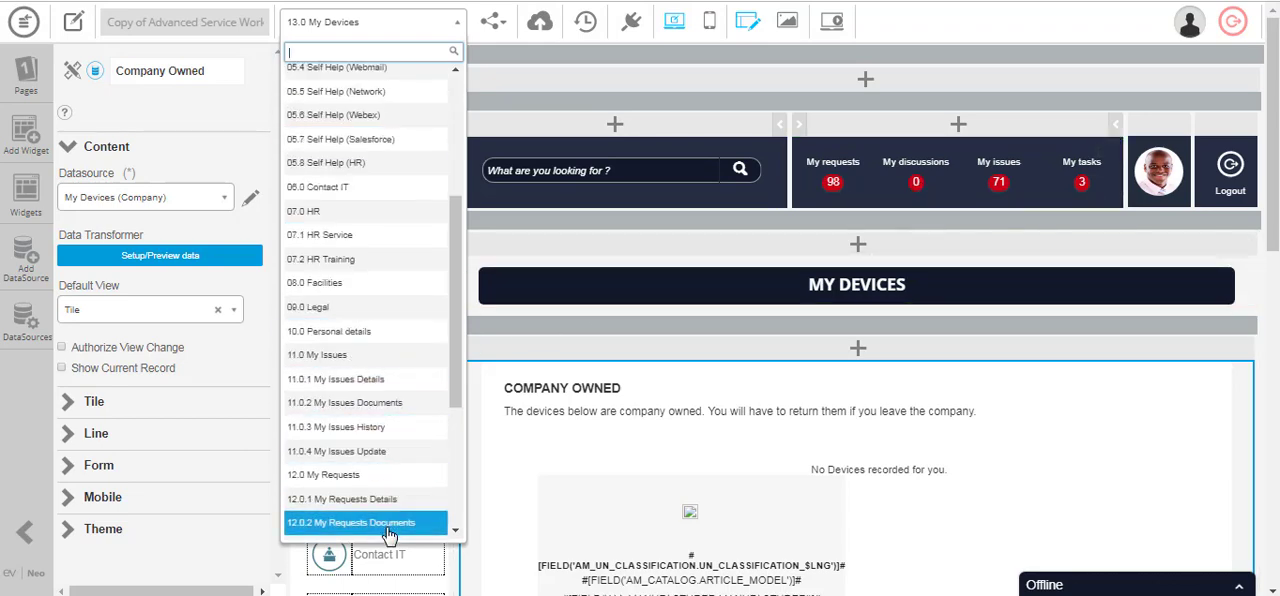
pyautogui.click(366, 475)
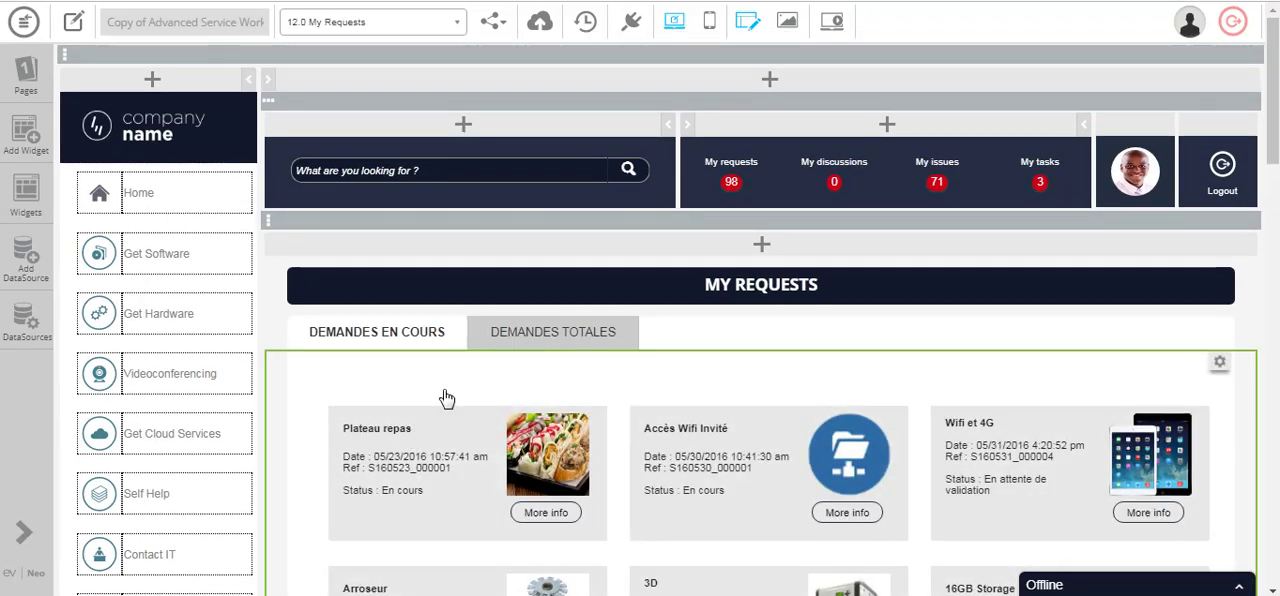
# - Inspect the settings of the Filter List My Requests and Requests widgets on the My Requests page
pyautogui.scroll(-1, 446, 399)
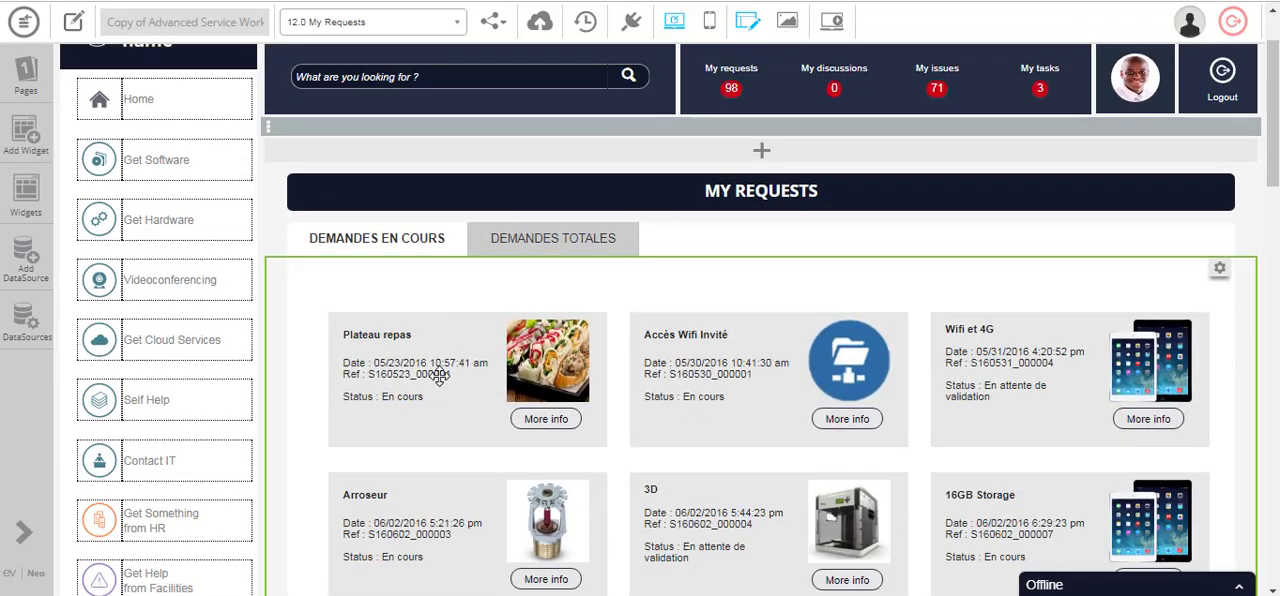
pyautogui.click(389, 244)
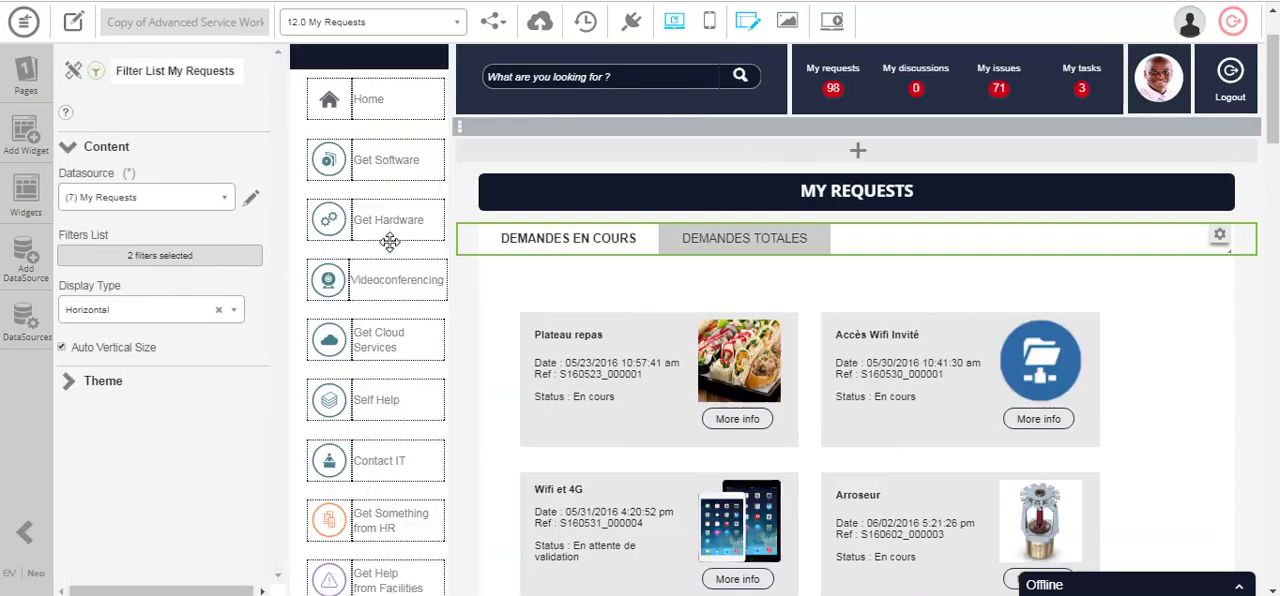
pyautogui.click(643, 384)
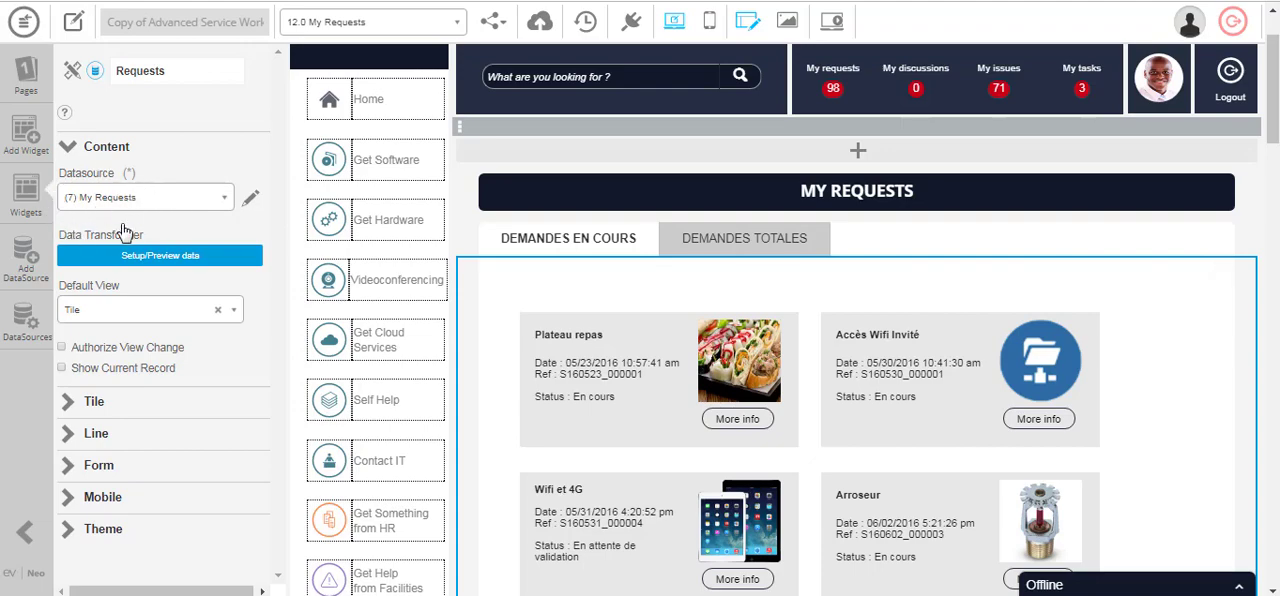
pyautogui.scroll(-5, 755, 343)
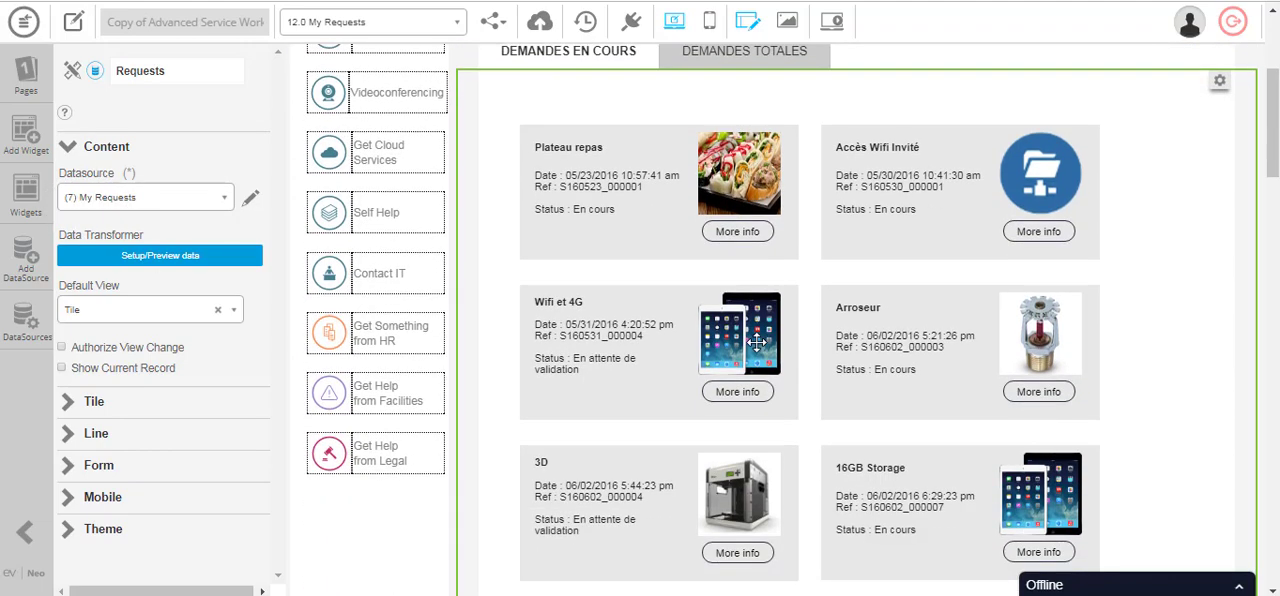
pyautogui.scroll(6, 755, 341)
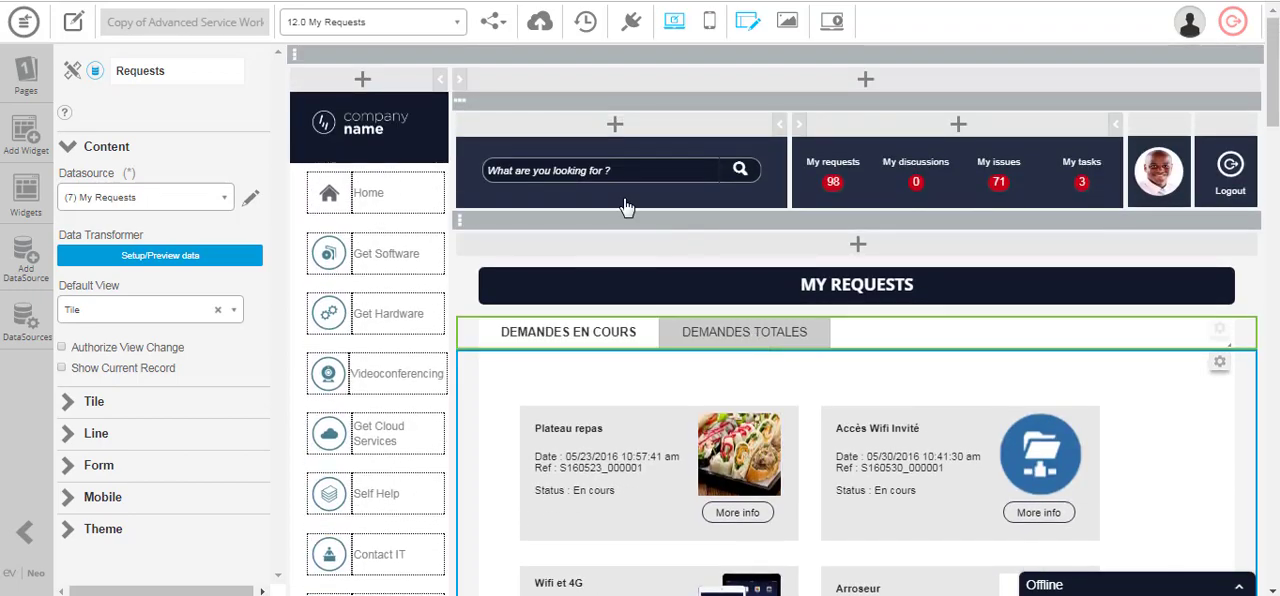
# - Switch to the 12.0.1 My Requests Details page and look over its request details and cost sections
pyautogui.click(450, 30)
pyautogui.scroll(-3, 455, 203)
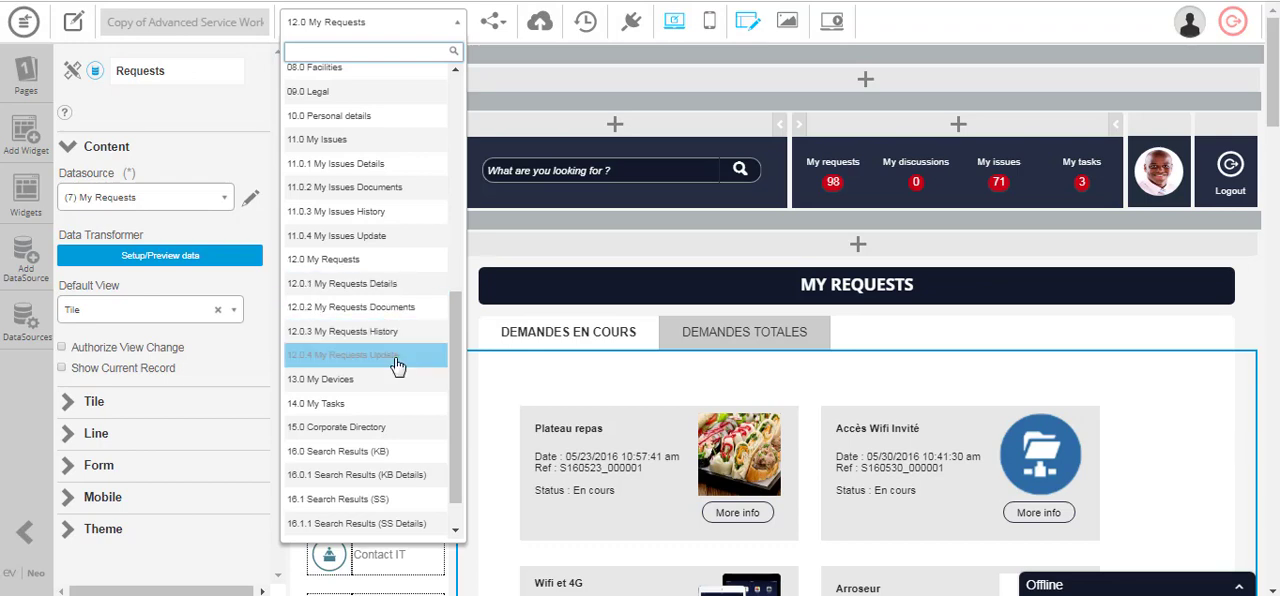
pyautogui.click(729, 512)
pyautogui.click(434, 26)
pyautogui.click(409, 298)
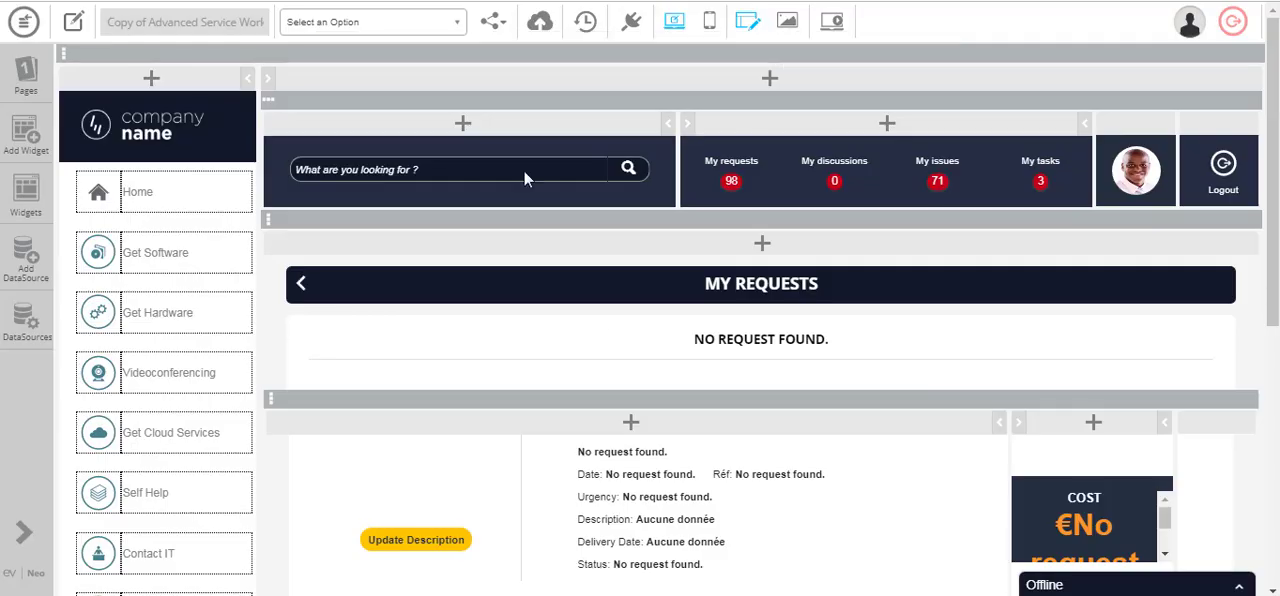
pyautogui.scroll(-3, 847, 332)
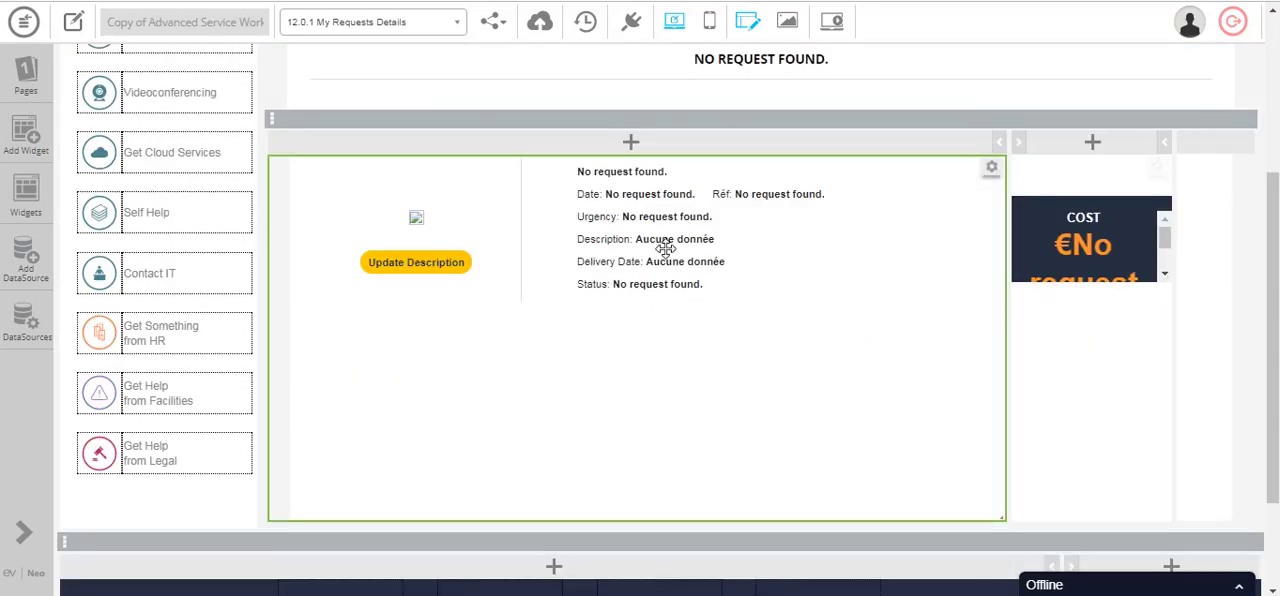
pyautogui.scroll(1, 661, 312)
pyautogui.scroll(3, 661, 312)
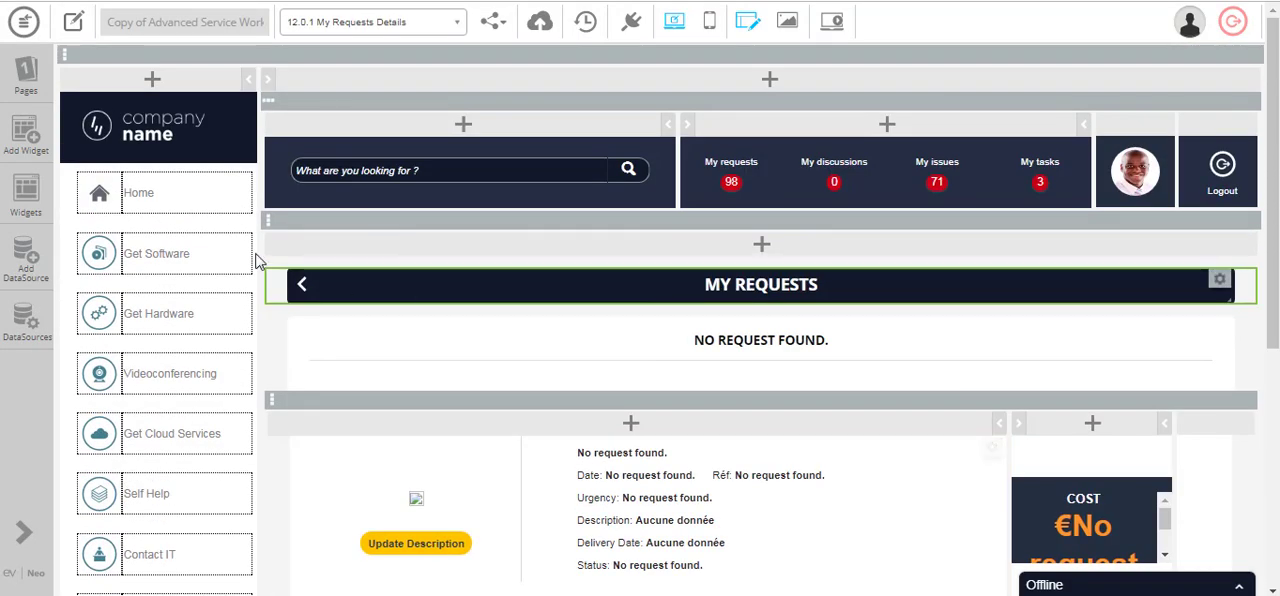
# - Switch to the 12.0.2 My Requests Documents page and look through the related My Requests pages in the page list
pyautogui.click(377, 30)
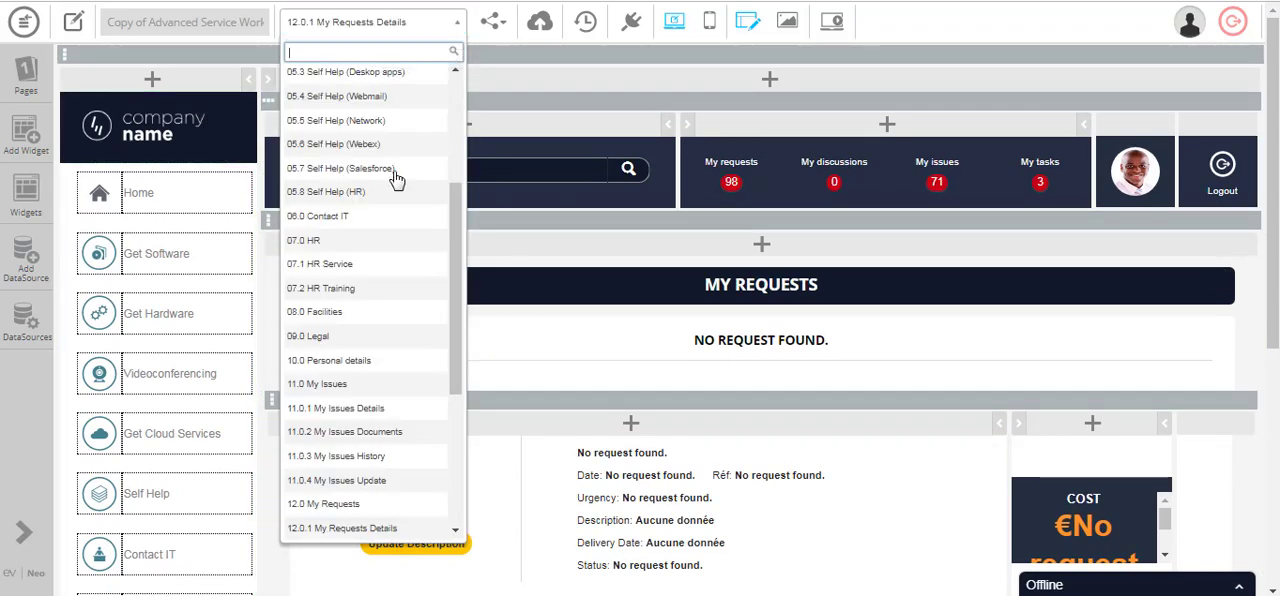
pyautogui.scroll(-3, 415, 270)
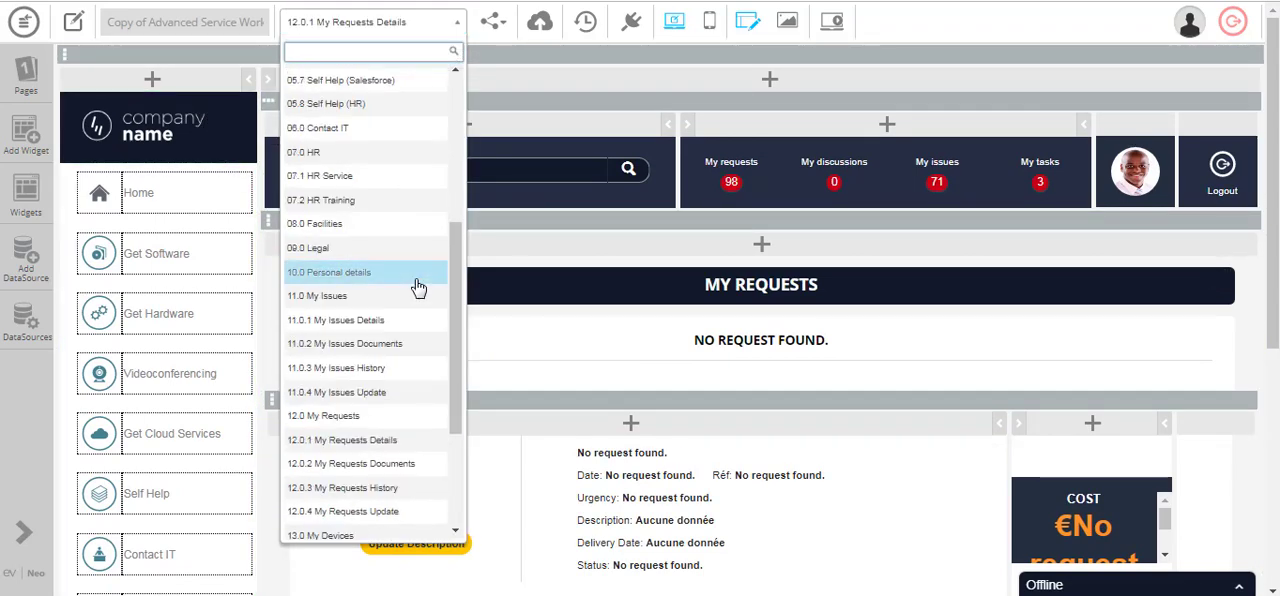
pyautogui.click(394, 464)
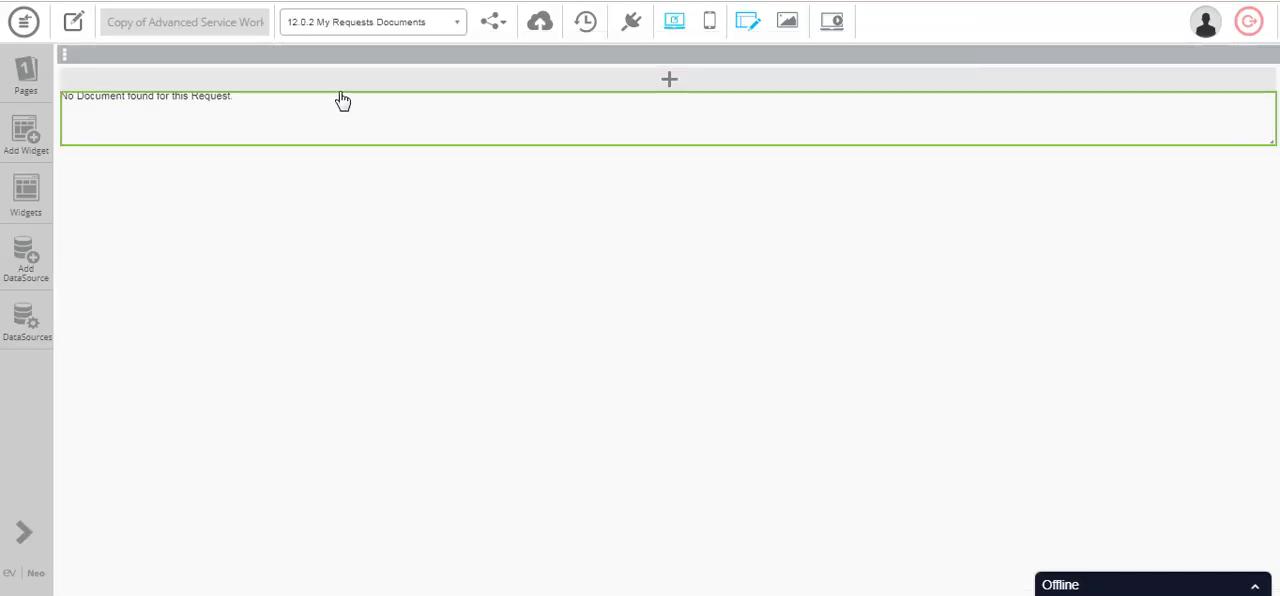
pyautogui.click(338, 36)
pyautogui.scroll(-2, 366, 265)
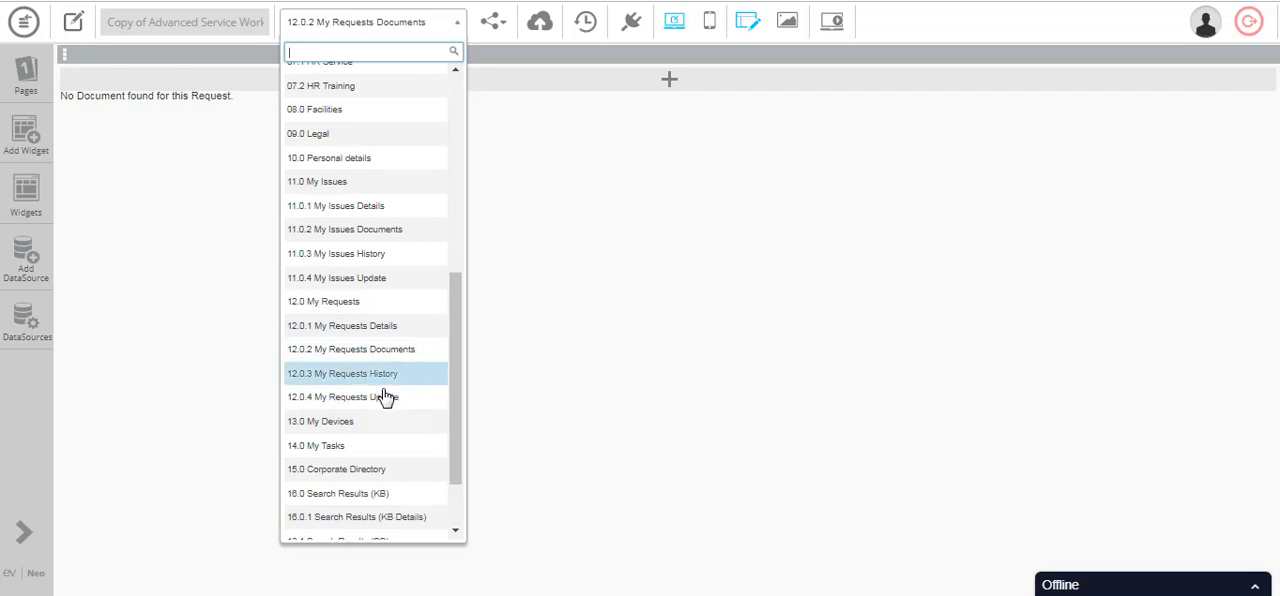
pyautogui.press('Escape')
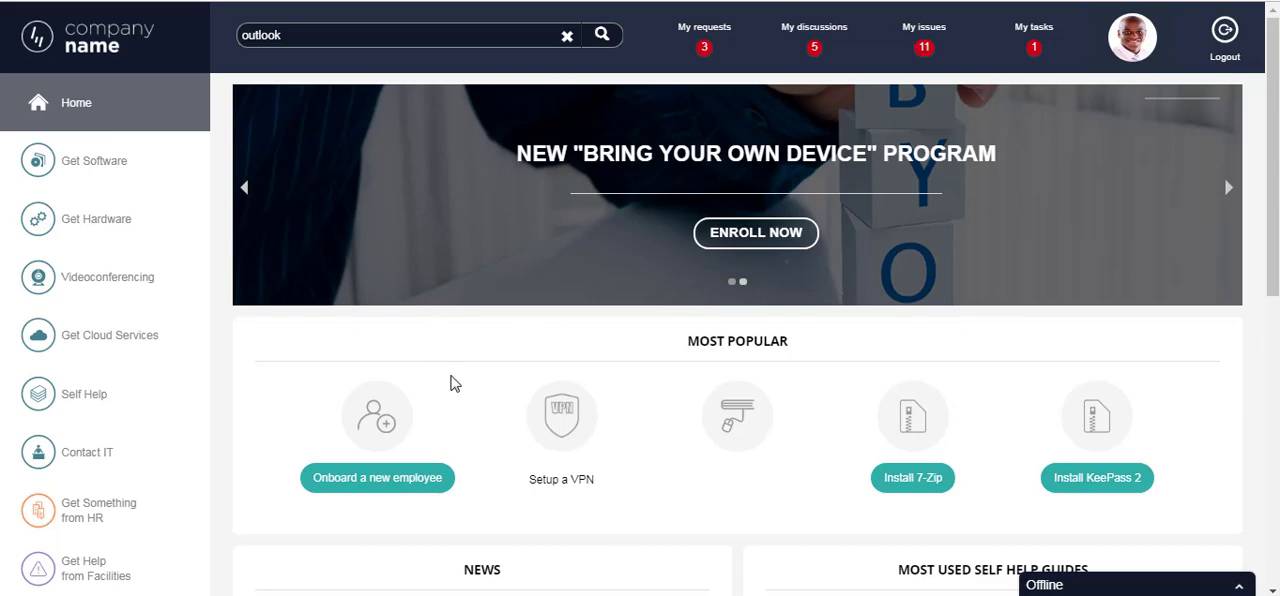
# - In the running portal, open the Taxi request from My Requests and view its Documents and History sections
pyautogui.click(705, 32)
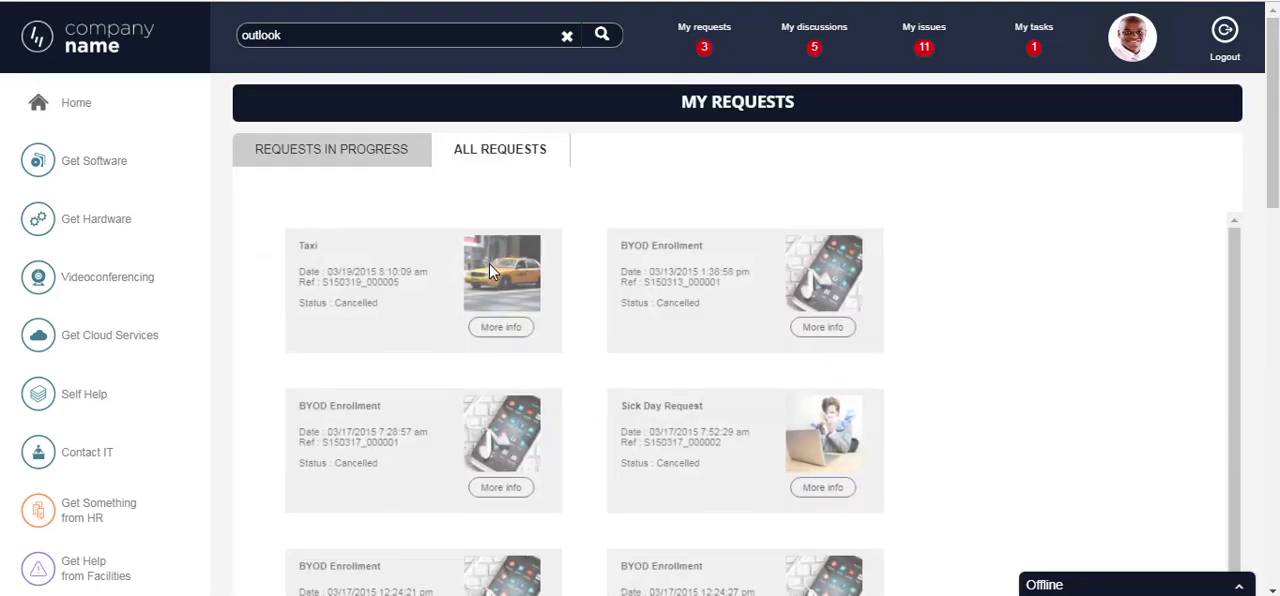
pyautogui.click(505, 331)
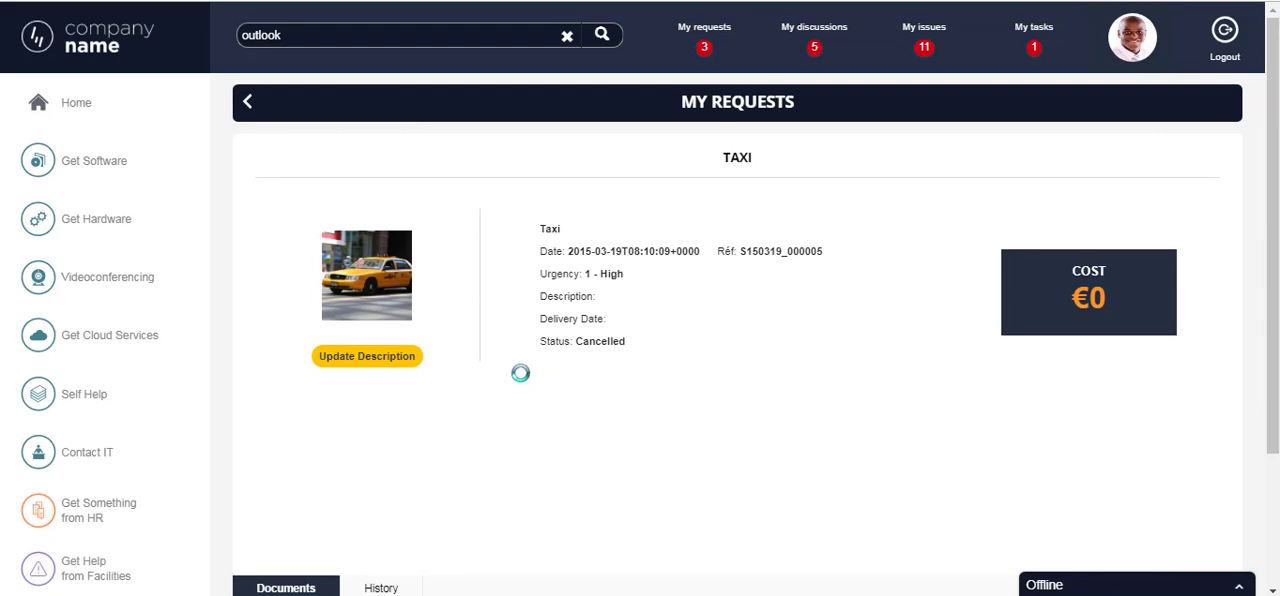
pyautogui.click(315, 590)
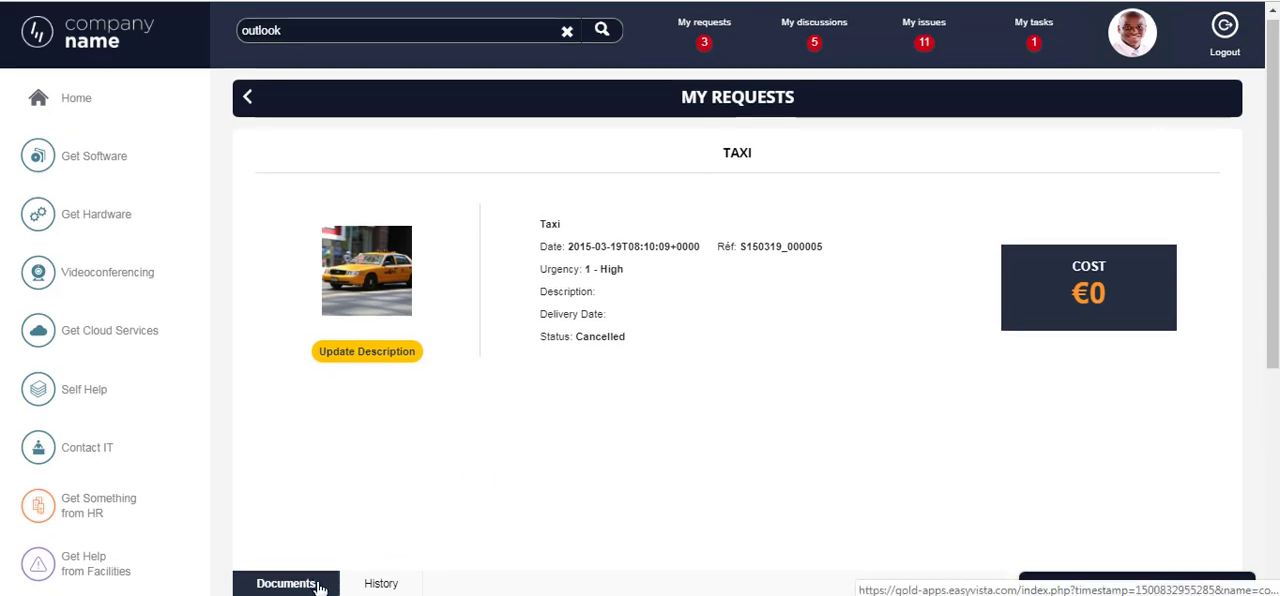
pyautogui.scroll(-1, 310, 588)
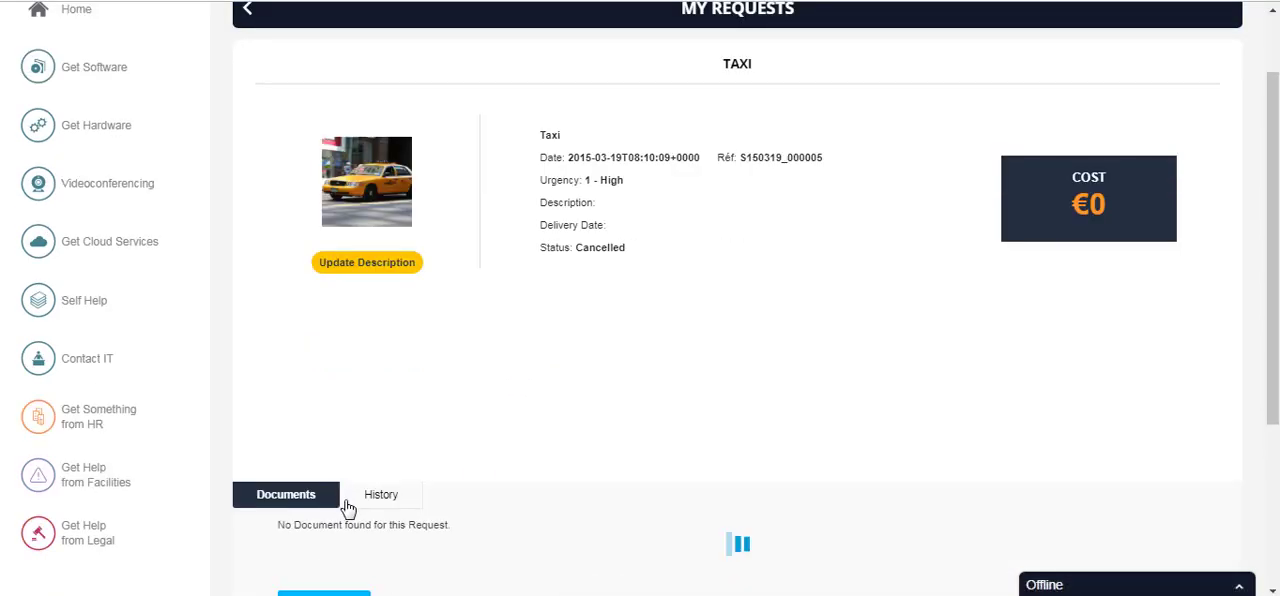
pyautogui.scroll(-3, 394, 503)
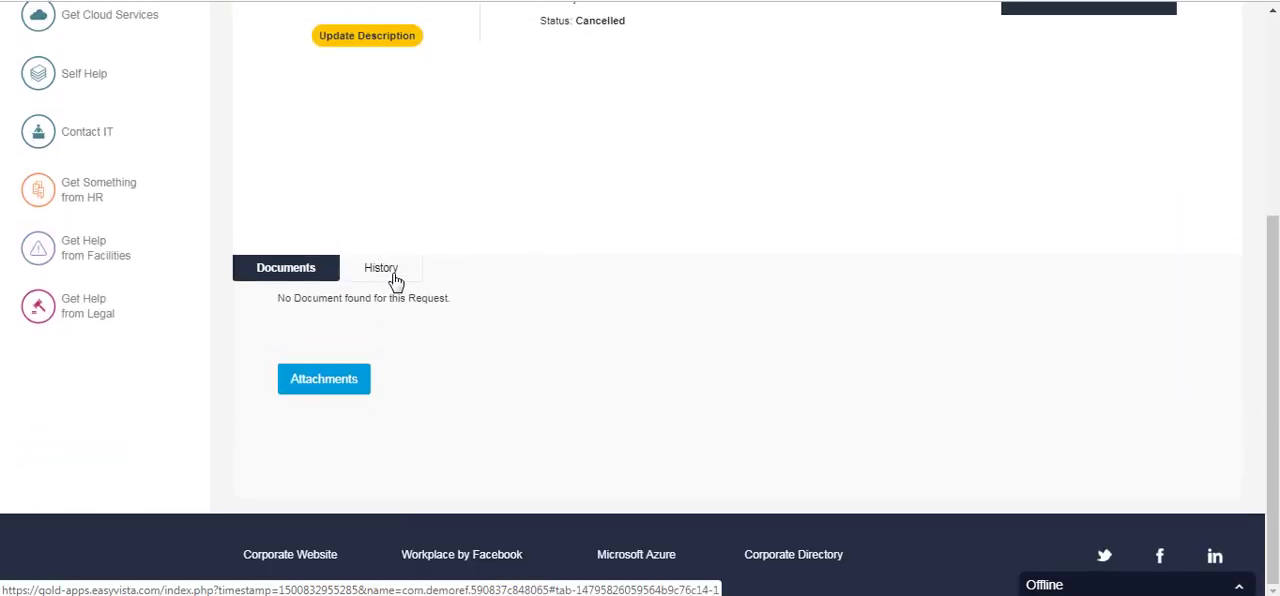
pyautogui.click(383, 269)
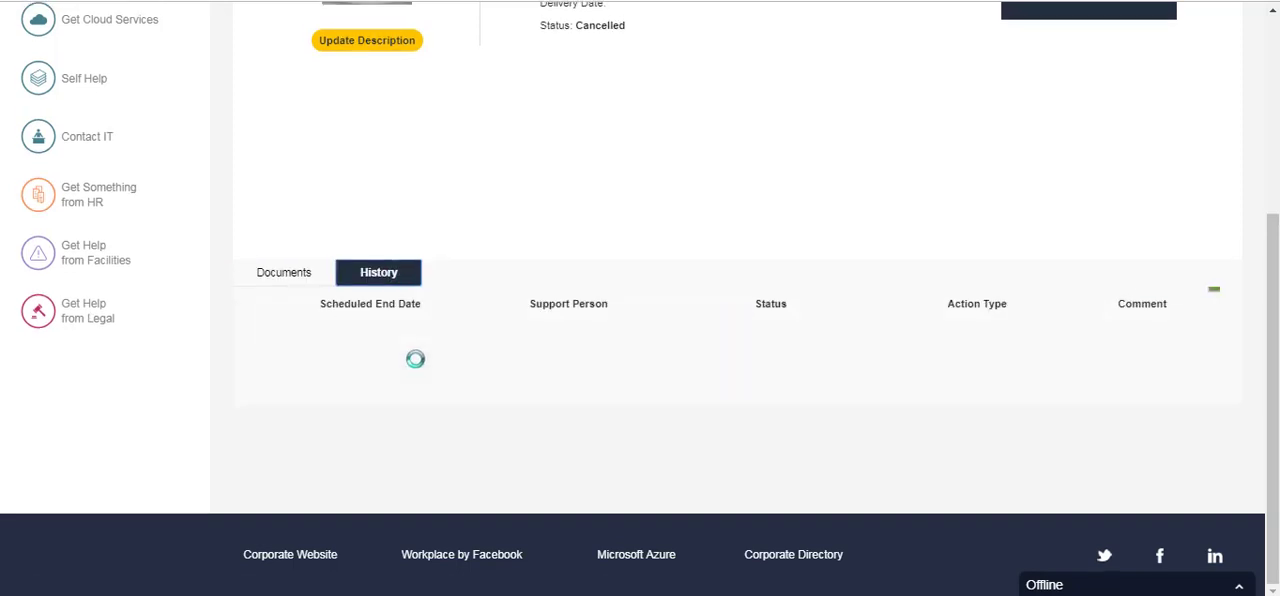
pyautogui.scroll(5, 455, 338)
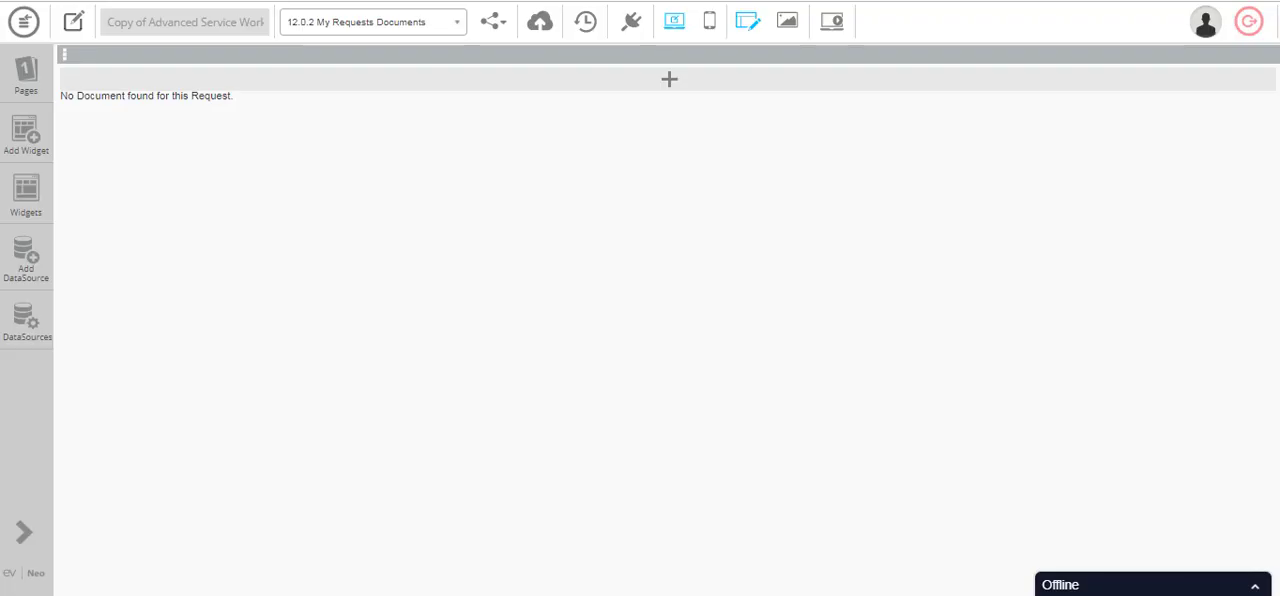
# - Return to the app editor, switch to the 00.0 Home page and expand the Offline chat window
pyautogui.click(313, 32)
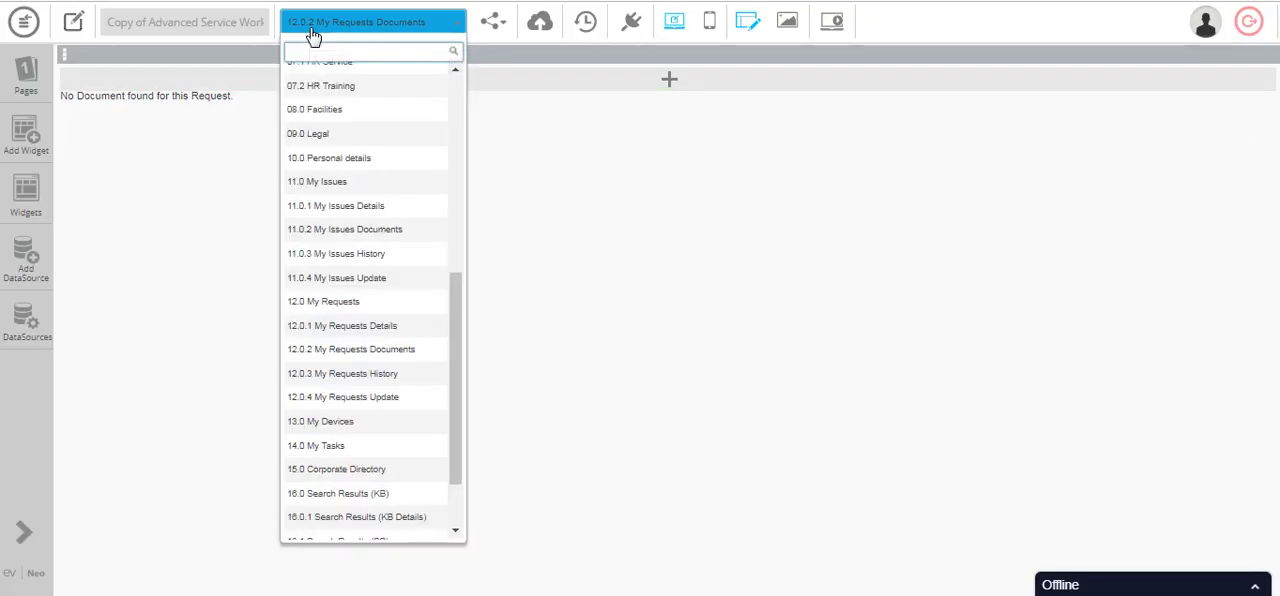
pyautogui.scroll(5, 362, 172)
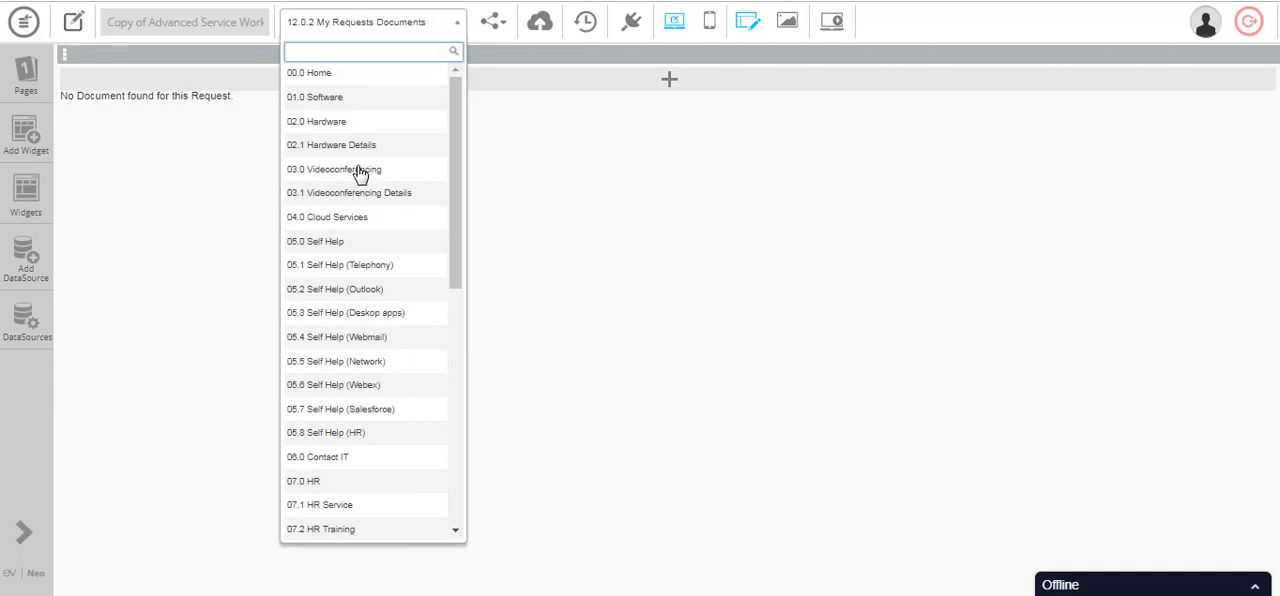
pyautogui.click(372, 84)
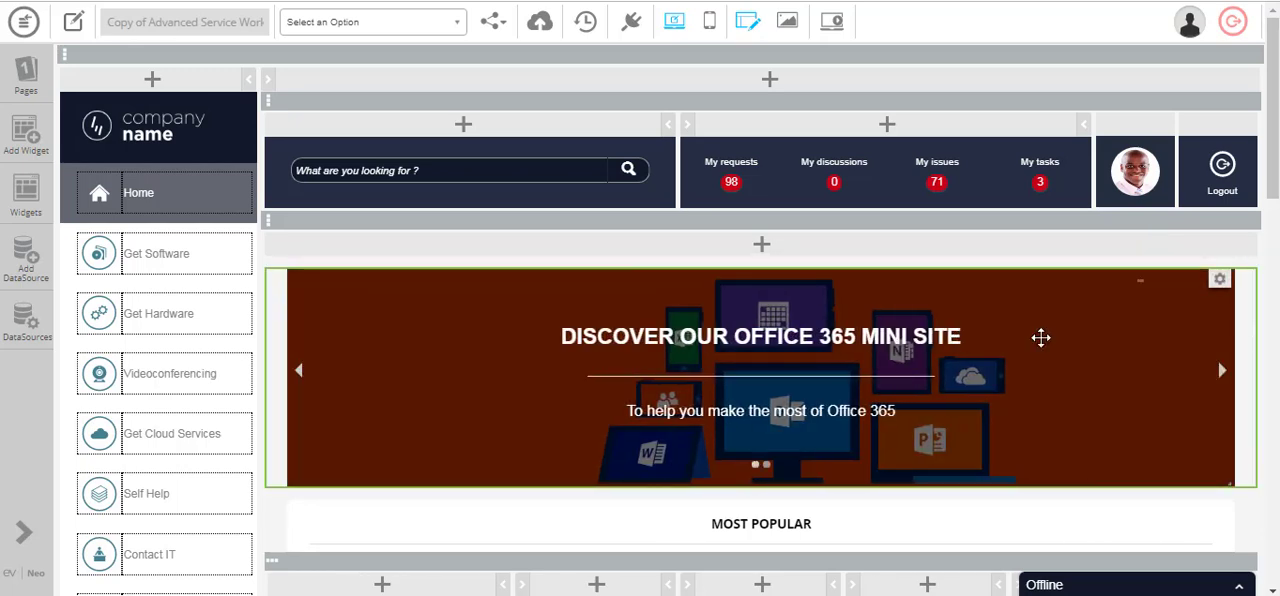
pyautogui.click(1098, 585)
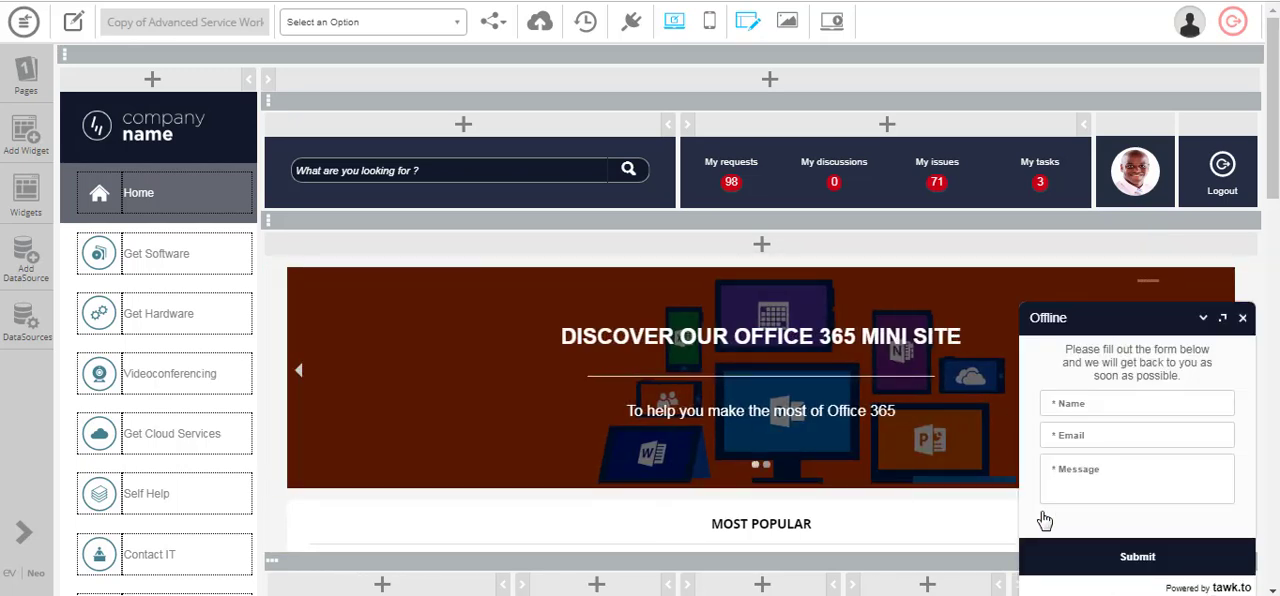
# - Find the Tawk.to widget in the Home page's widget list and display its settings
pyautogui.click(26, 190)
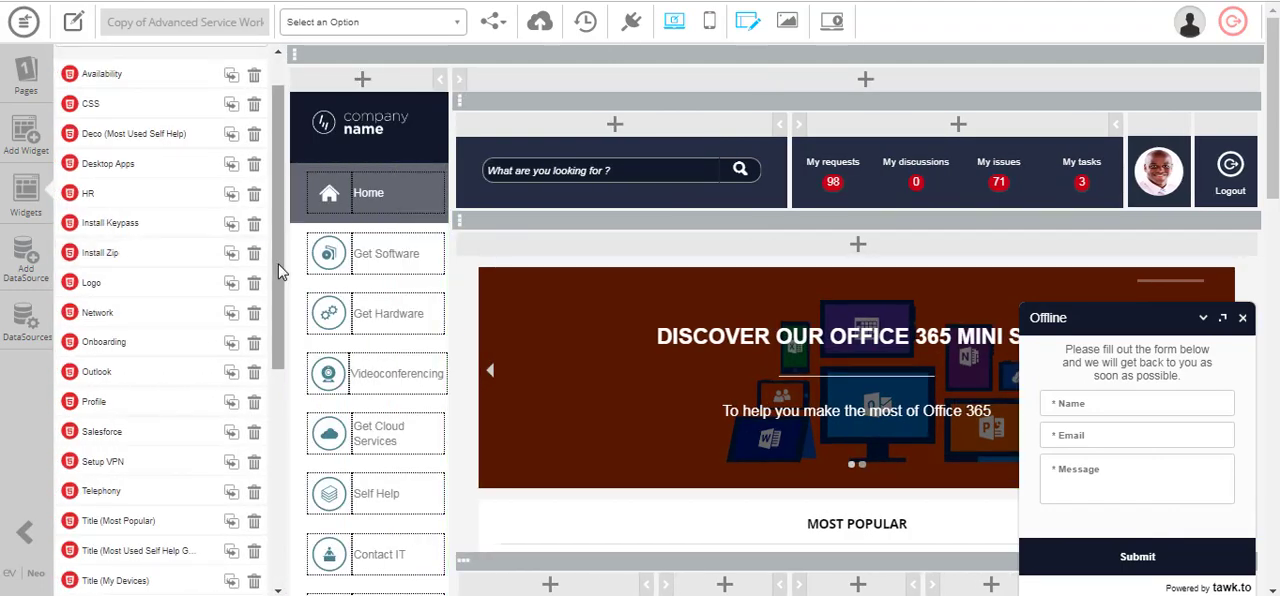
pyautogui.moveTo(281, 272); pyautogui.dragTo(295, 500)
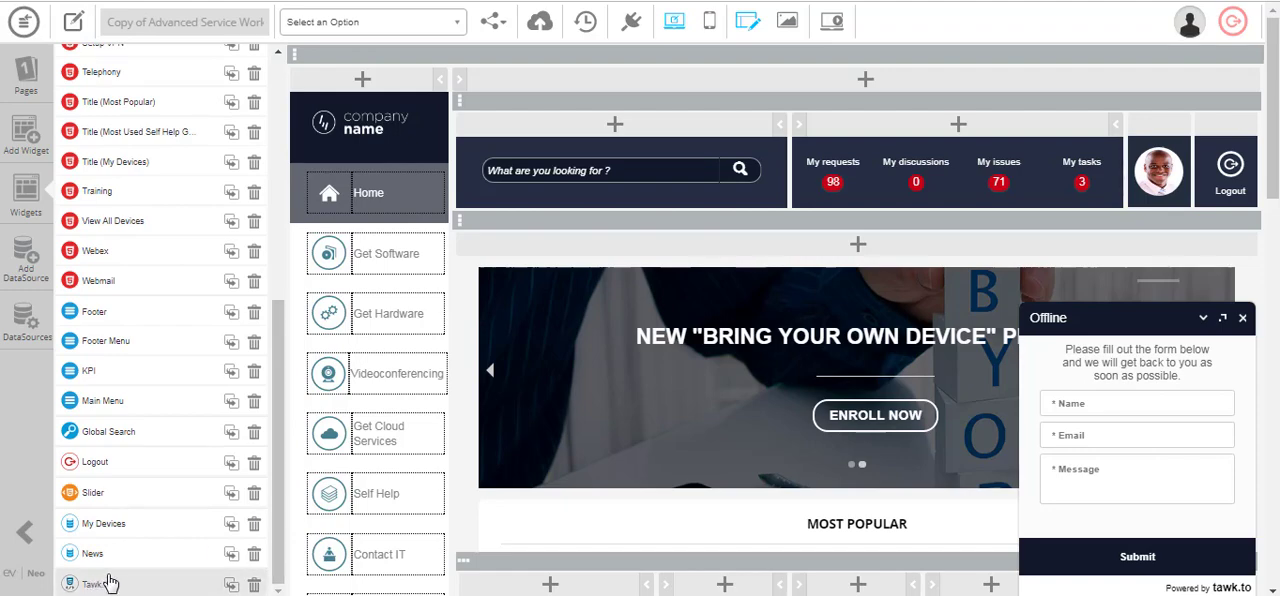
pyautogui.click(155, 580)
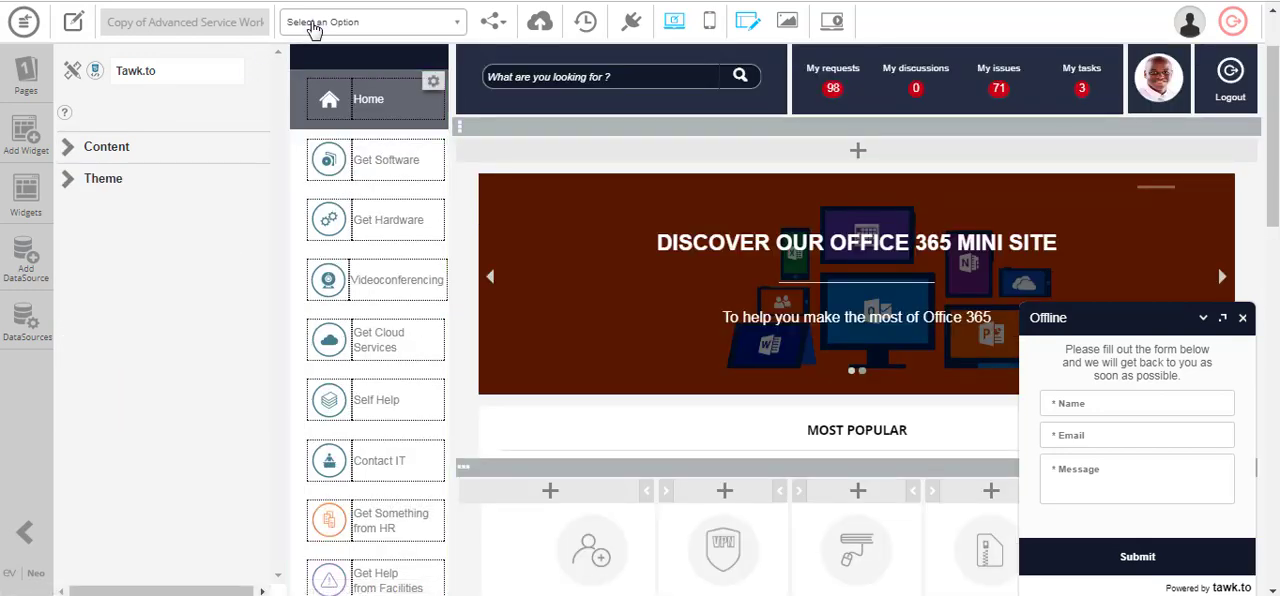
# - Switch the app editor to the 05.2 Self Help (Outlook) page
pyautogui.click(314, 28)
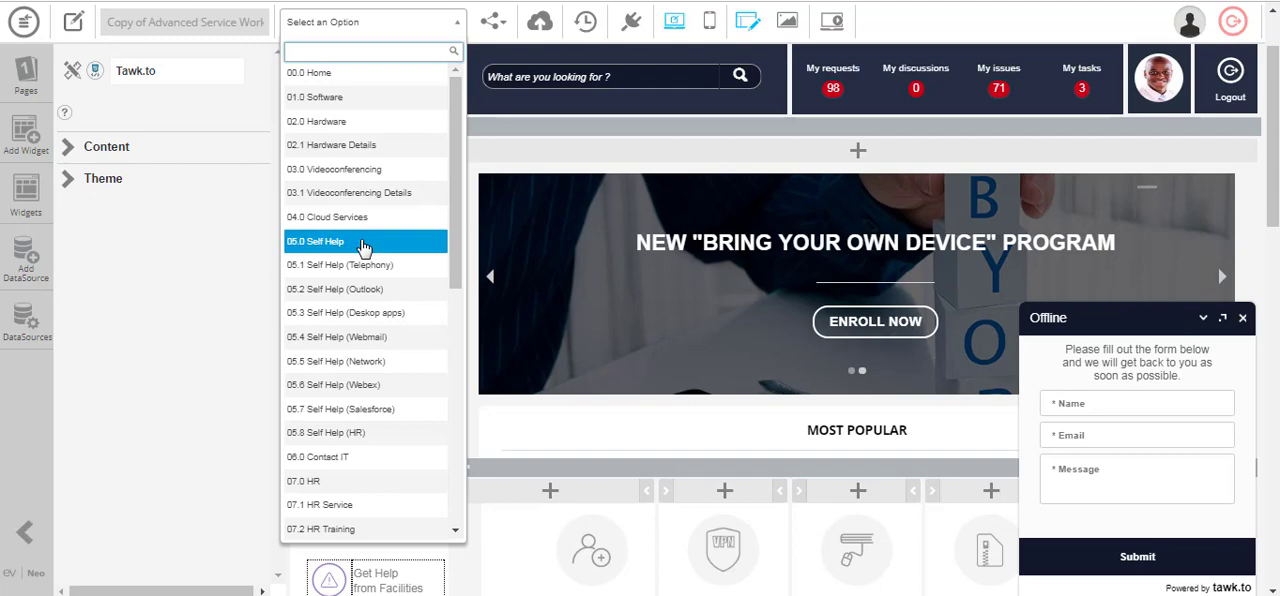
pyautogui.click(363, 274)
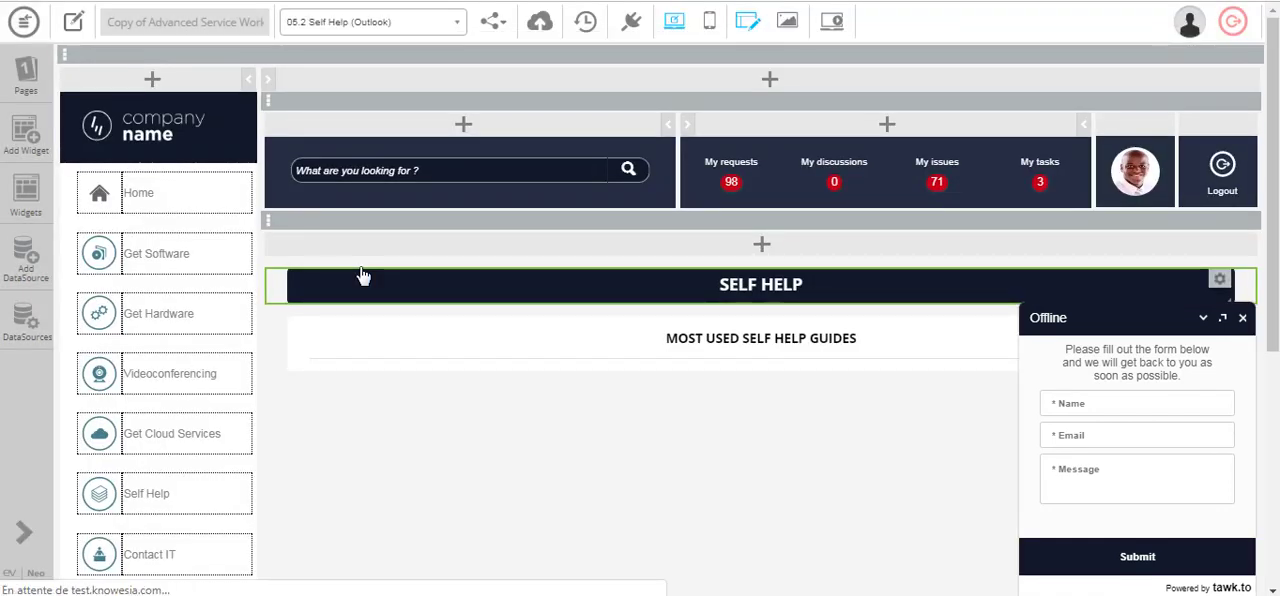
# - Display the settings of the Outlook Knowesia widget on the Self Help page and review its content parameters
pyautogui.scroll(-3, 450, 286)
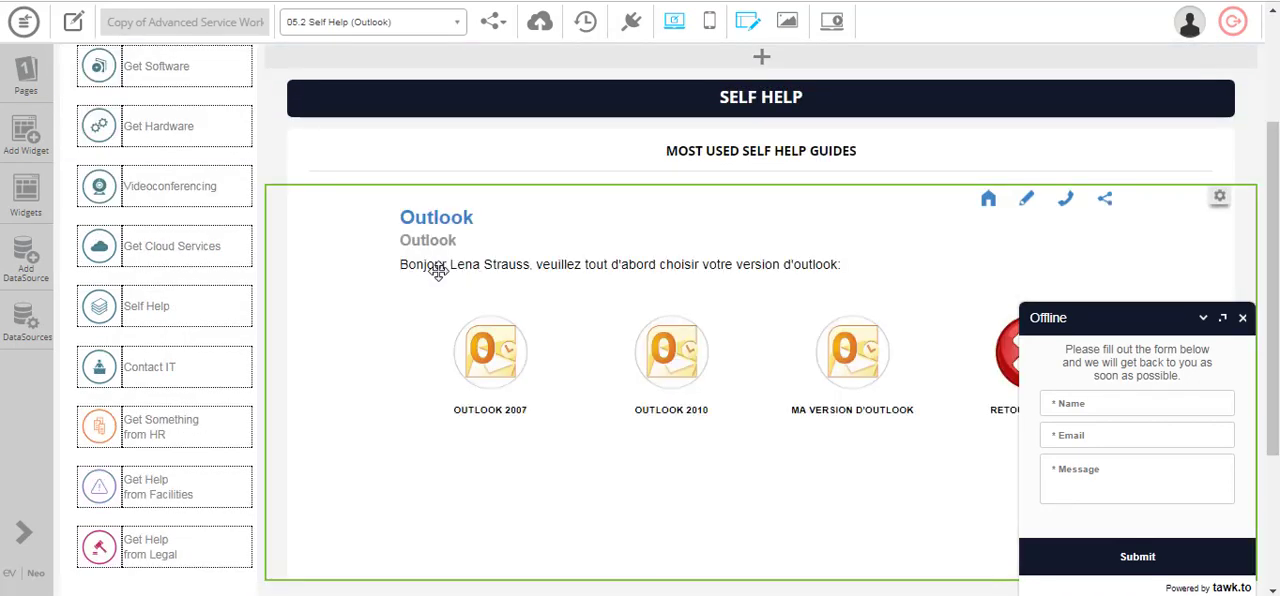
pyautogui.click(438, 270)
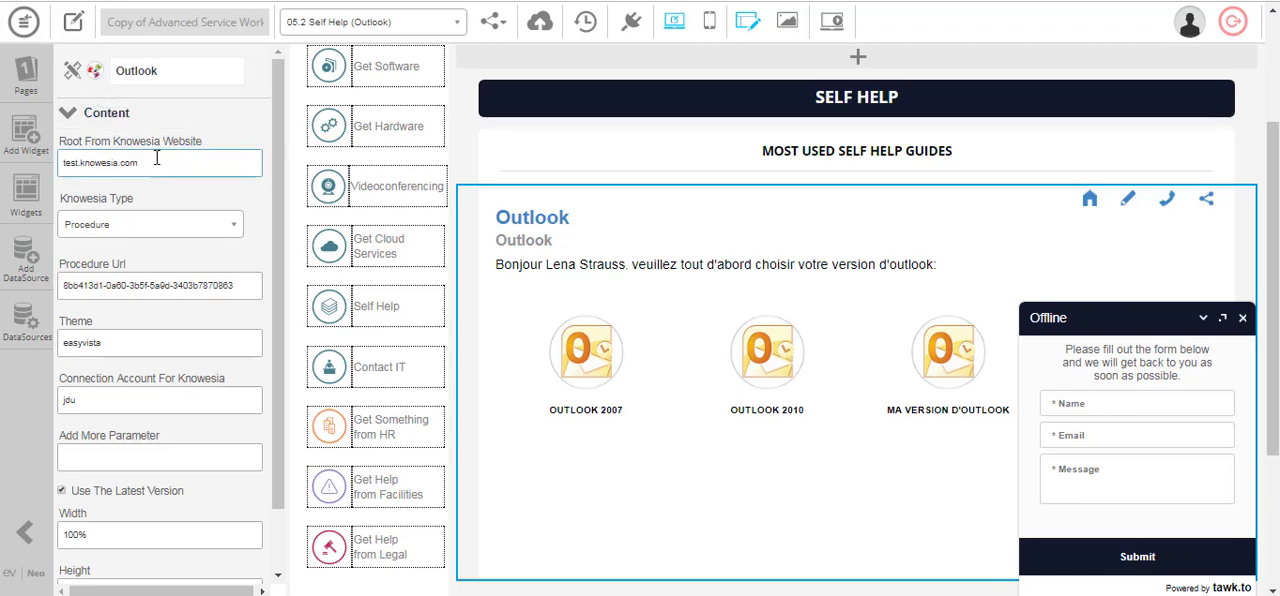
pyautogui.scroll(-2, 157, 200)
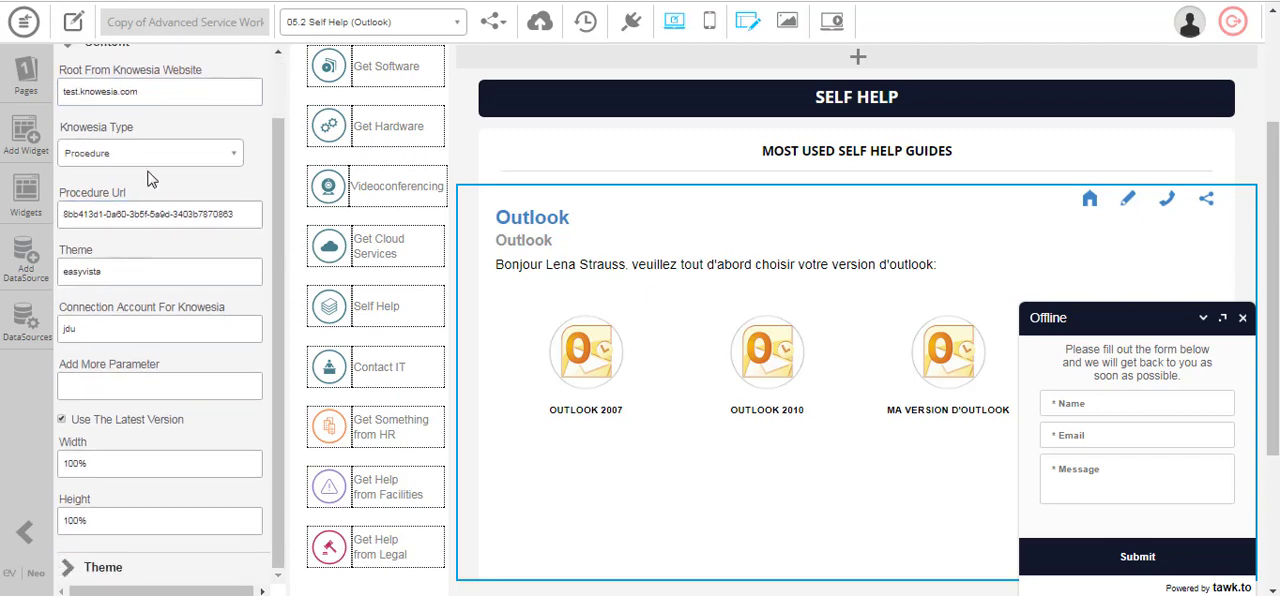
pyautogui.click(113, 330)
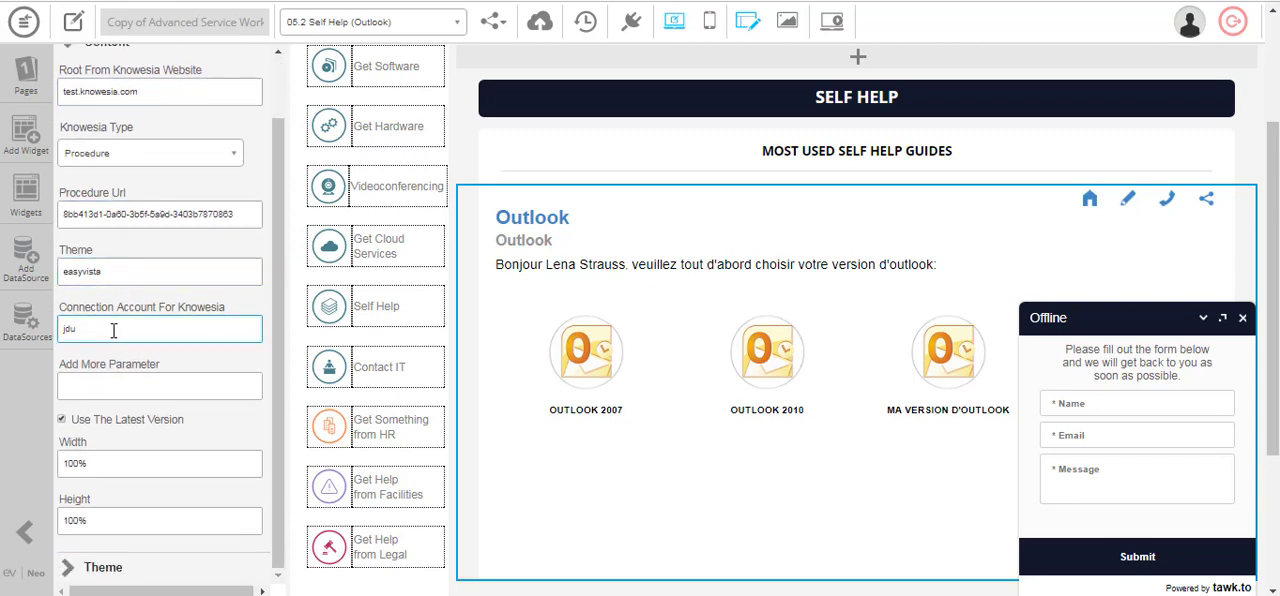
pyautogui.click(58, 392)
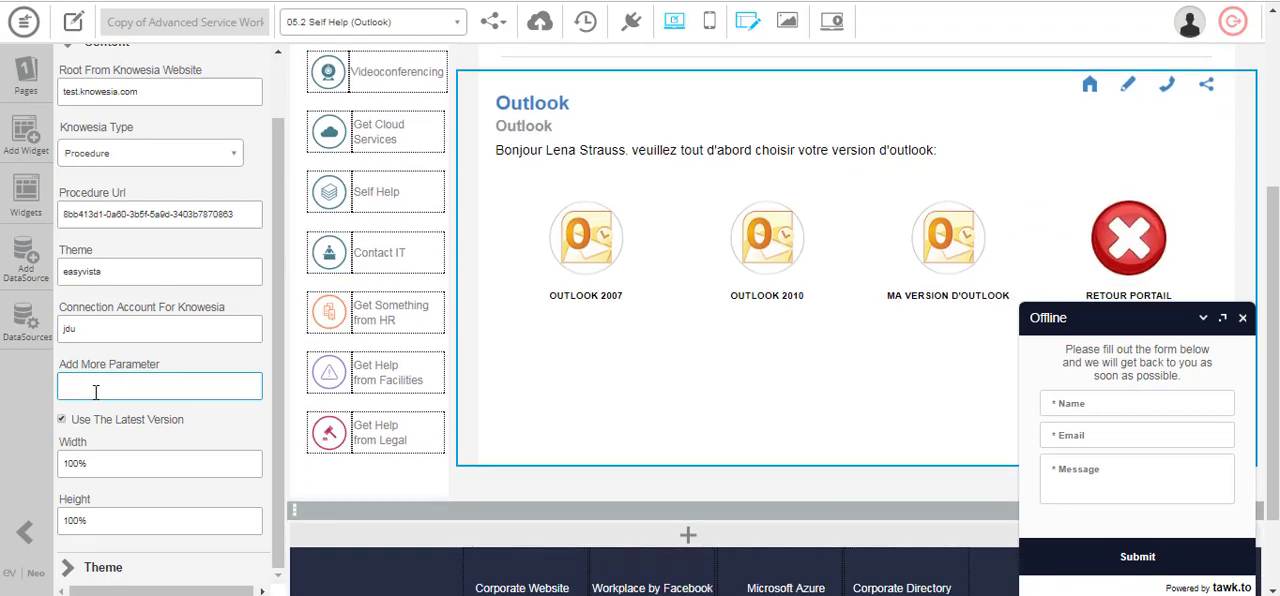
pyautogui.scroll(1, 537, 374)
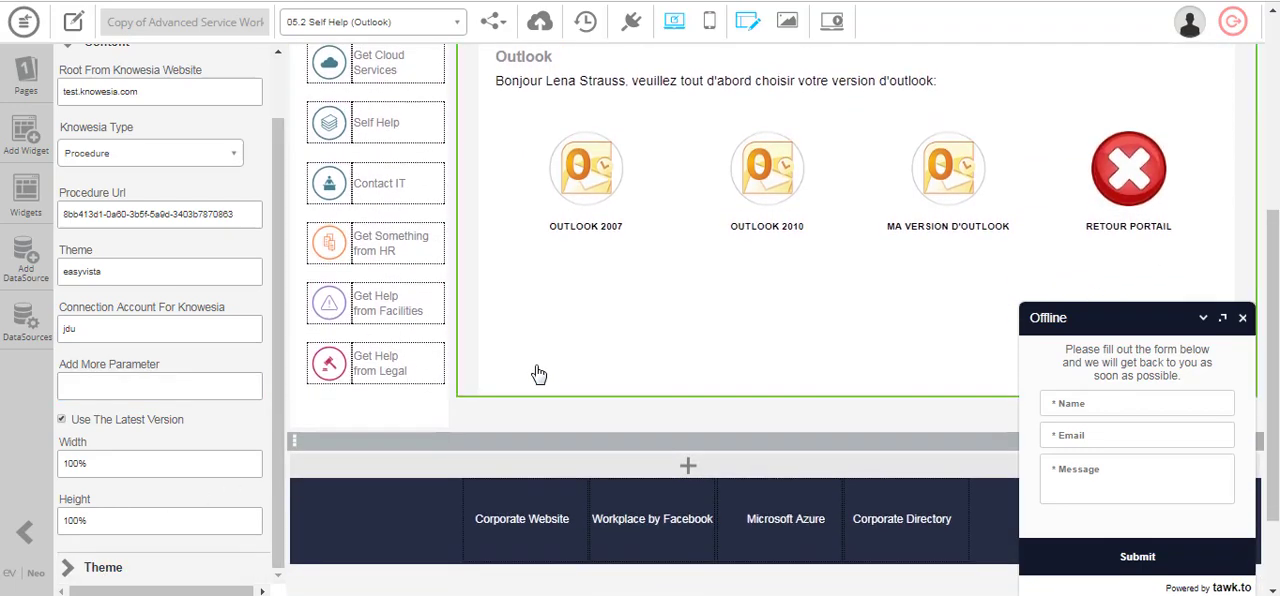
pyautogui.scroll(3, 535, 364)
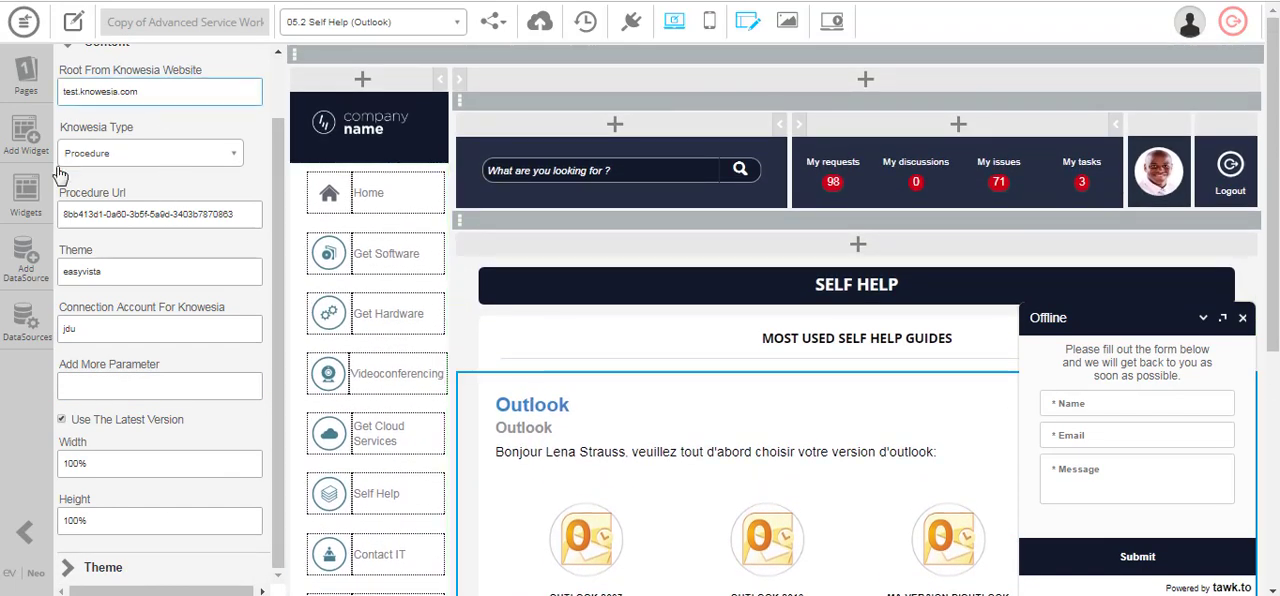
# - Switch the app editor to the 00.0 Home page and collapse the Offline chat window
pyautogui.click(355, 24)
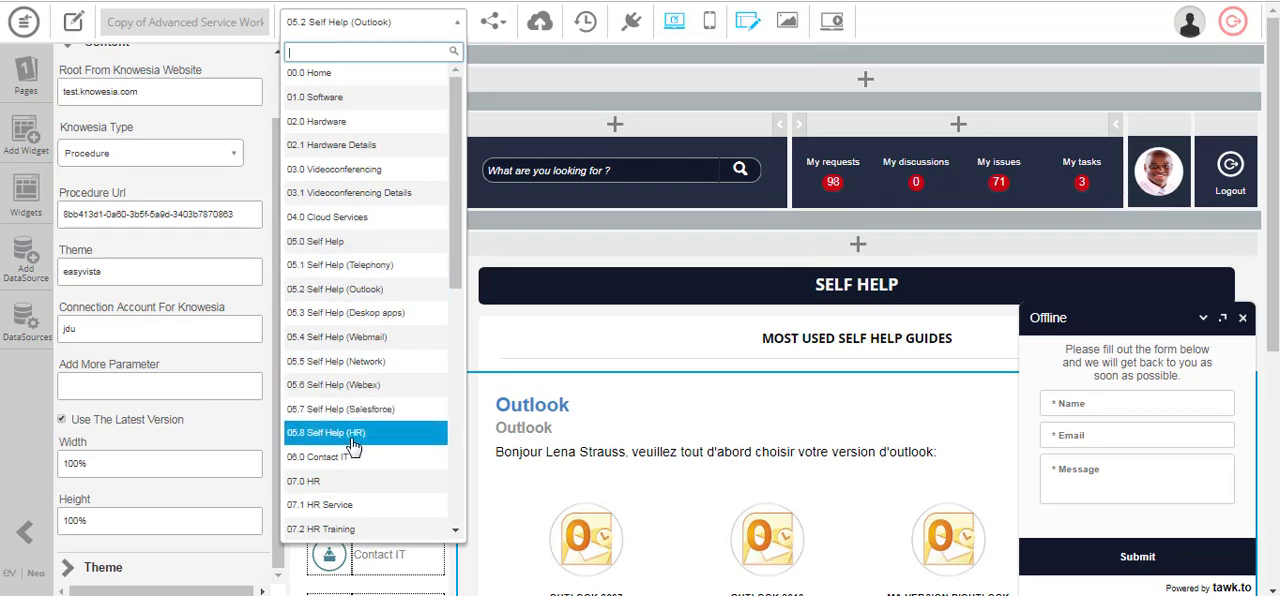
pyautogui.scroll(-3, 352, 446)
pyautogui.scroll(3, 408, 220)
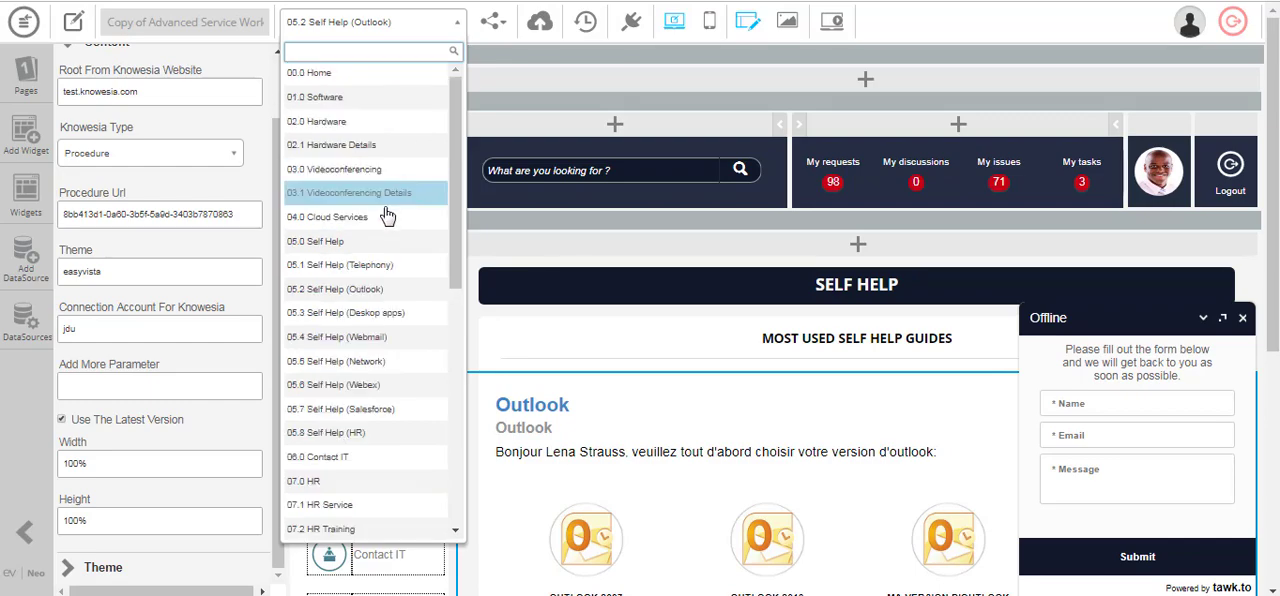
pyautogui.click(340, 26)
pyautogui.click(360, 30)
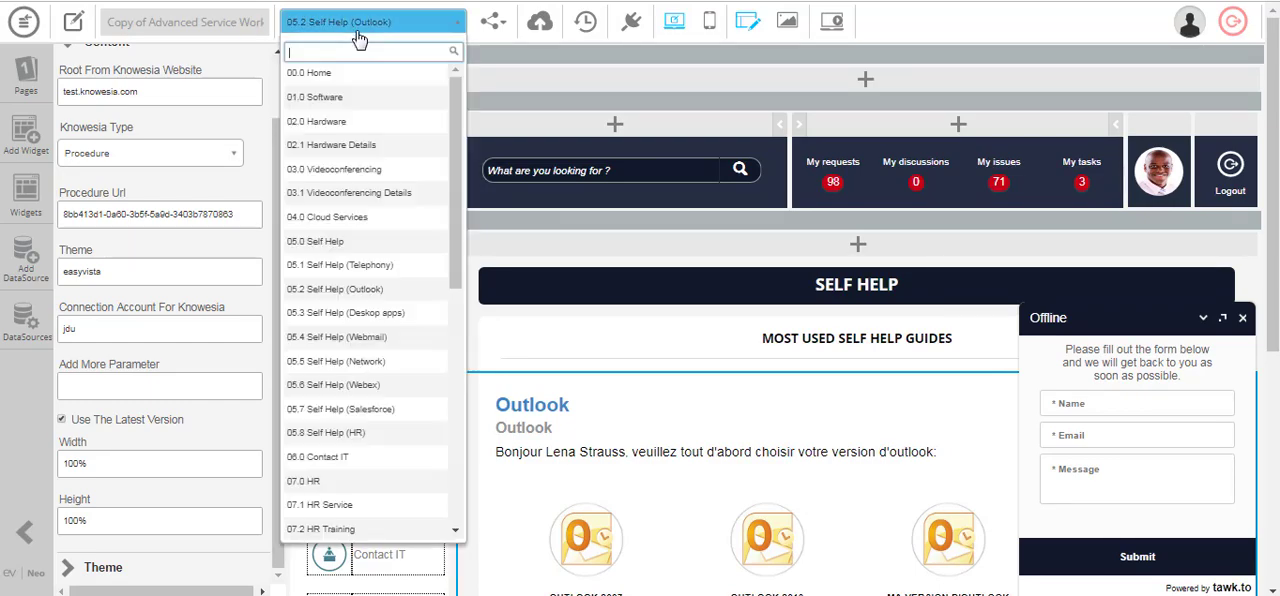
pyautogui.click(352, 76)
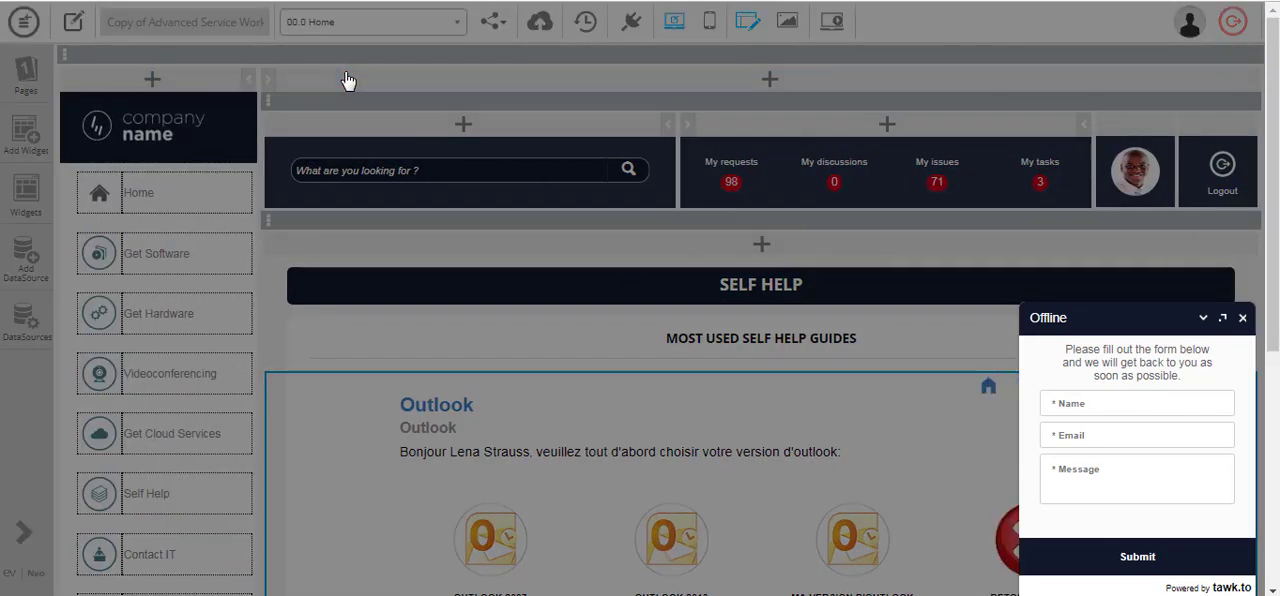
pyautogui.click(1243, 318)
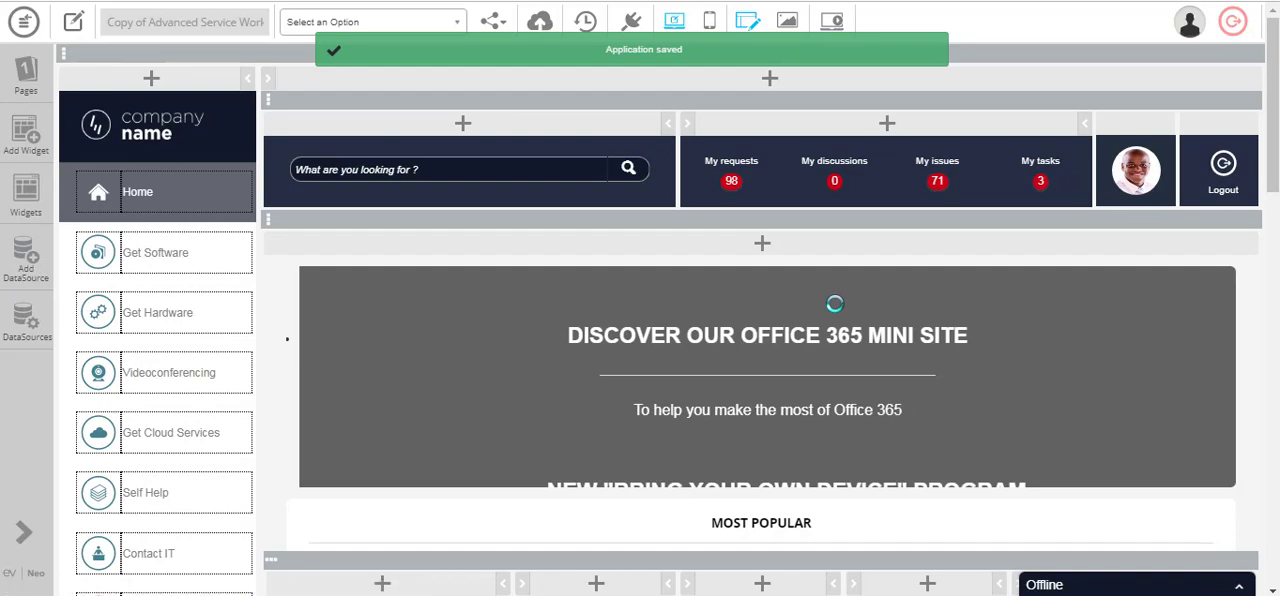
# - Examine the Home page's Most Used Self Help Guides tiles and look through the list of app pages
pyautogui.scroll(-6, 986, 366)
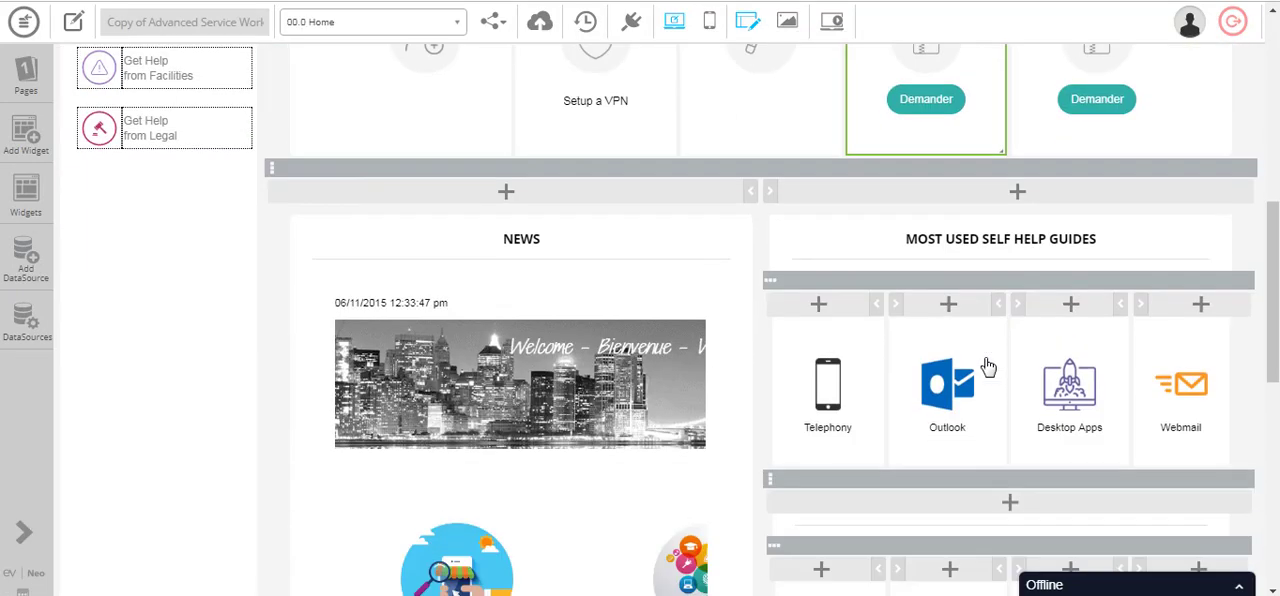
pyautogui.scroll(-2, 986, 366)
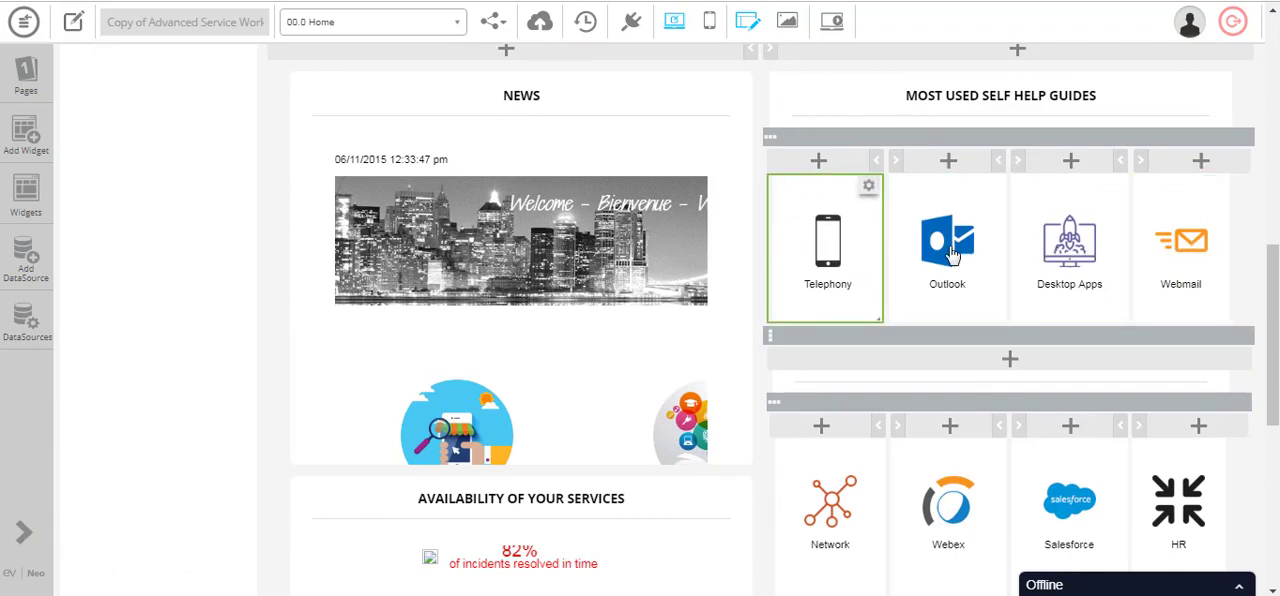
pyautogui.scroll(4, 1166, 251)
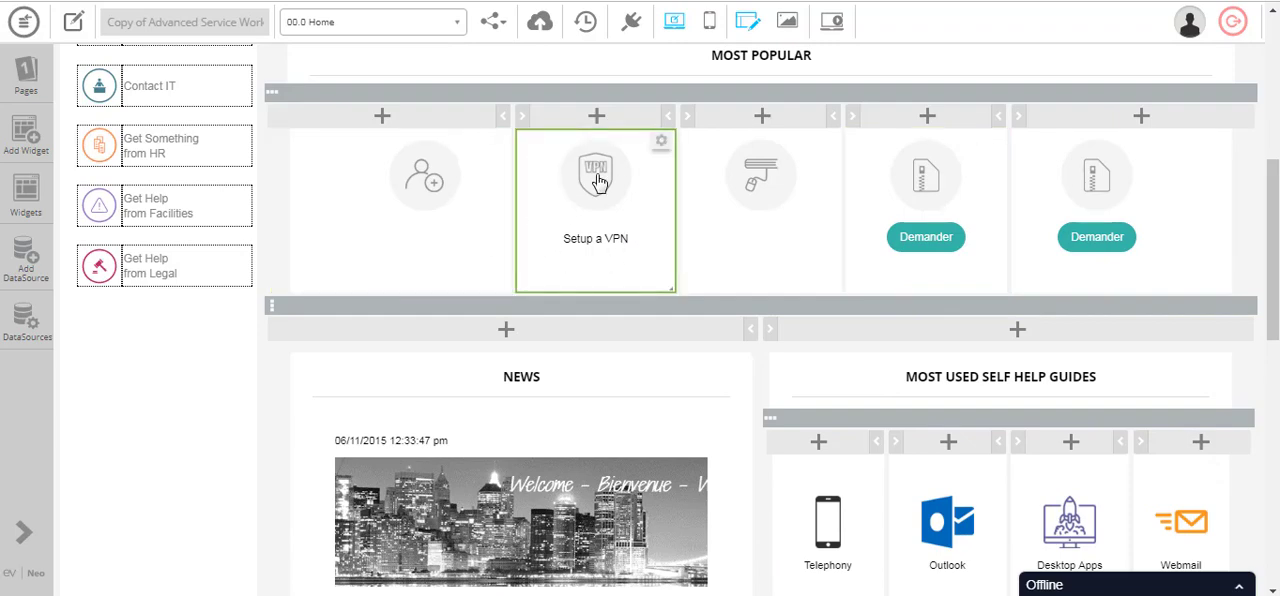
pyautogui.click(380, 33)
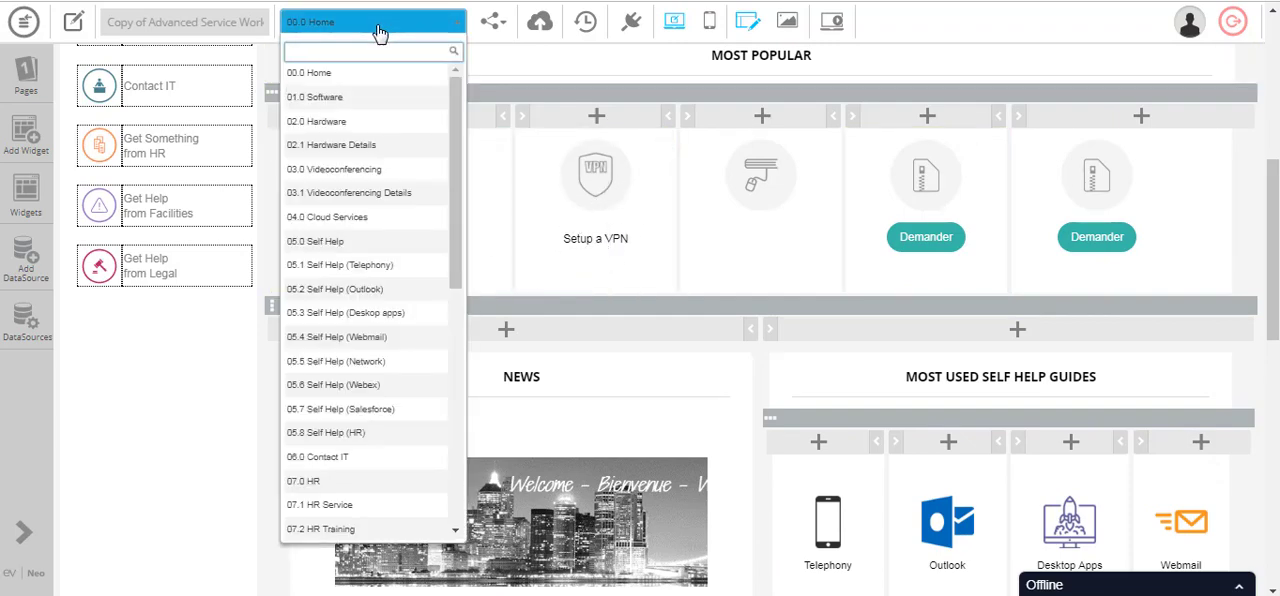
pyautogui.scroll(-3, 391, 118)
pyautogui.click(398, 117)
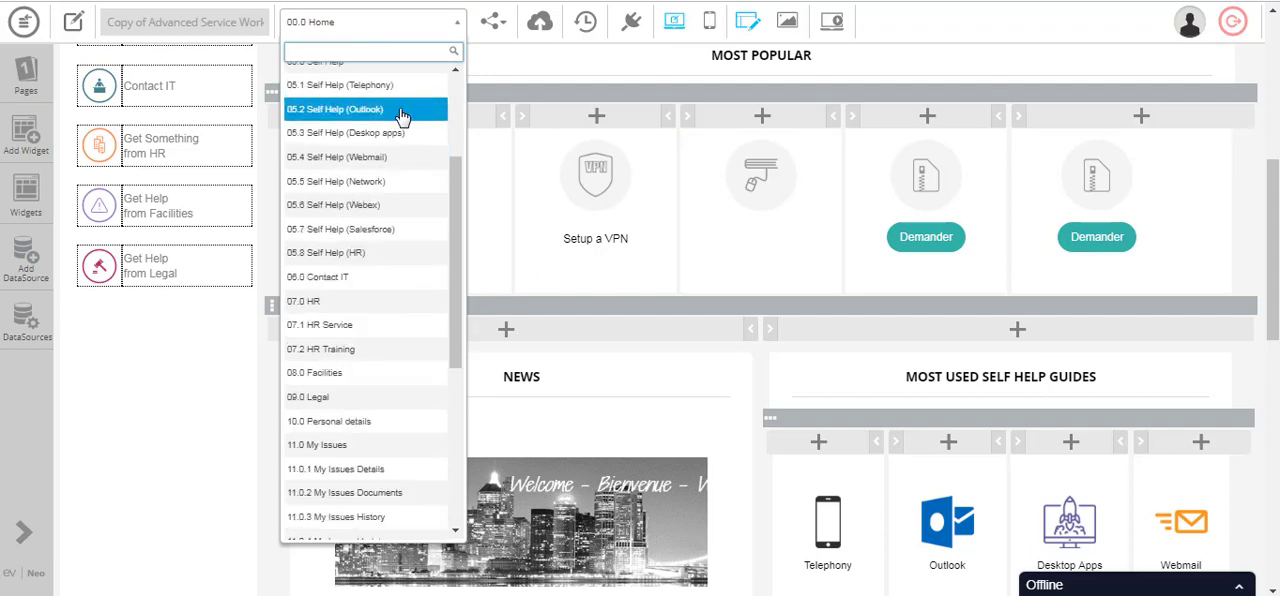
pyautogui.scroll(-3, 405, 117)
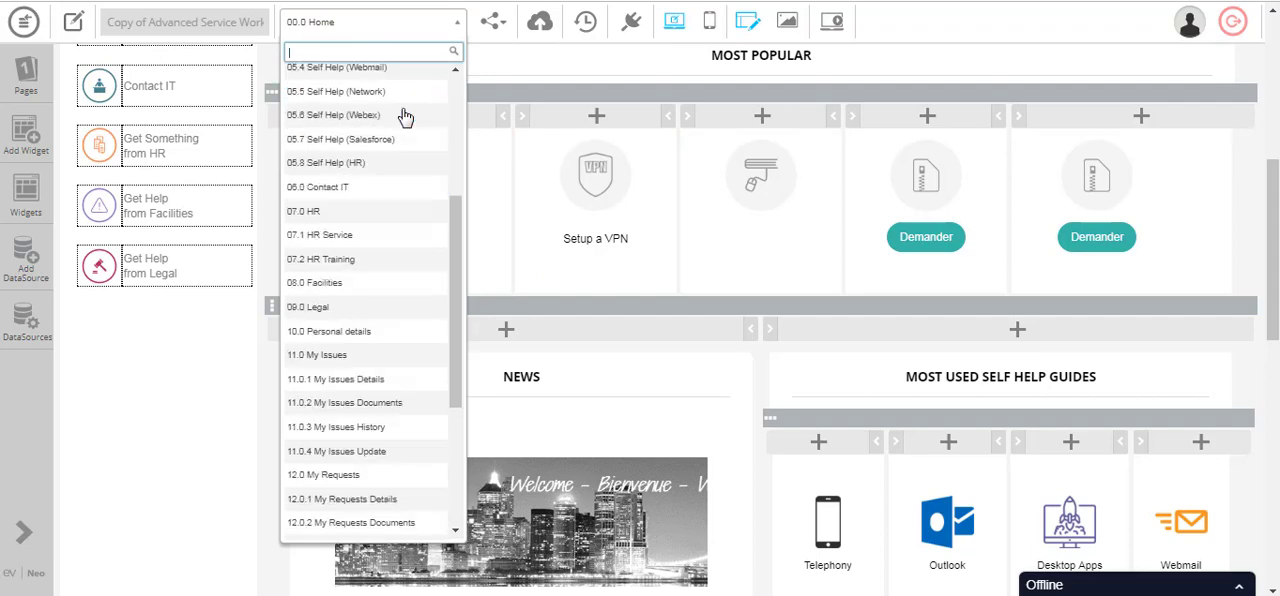
pyautogui.scroll(6, 405, 117)
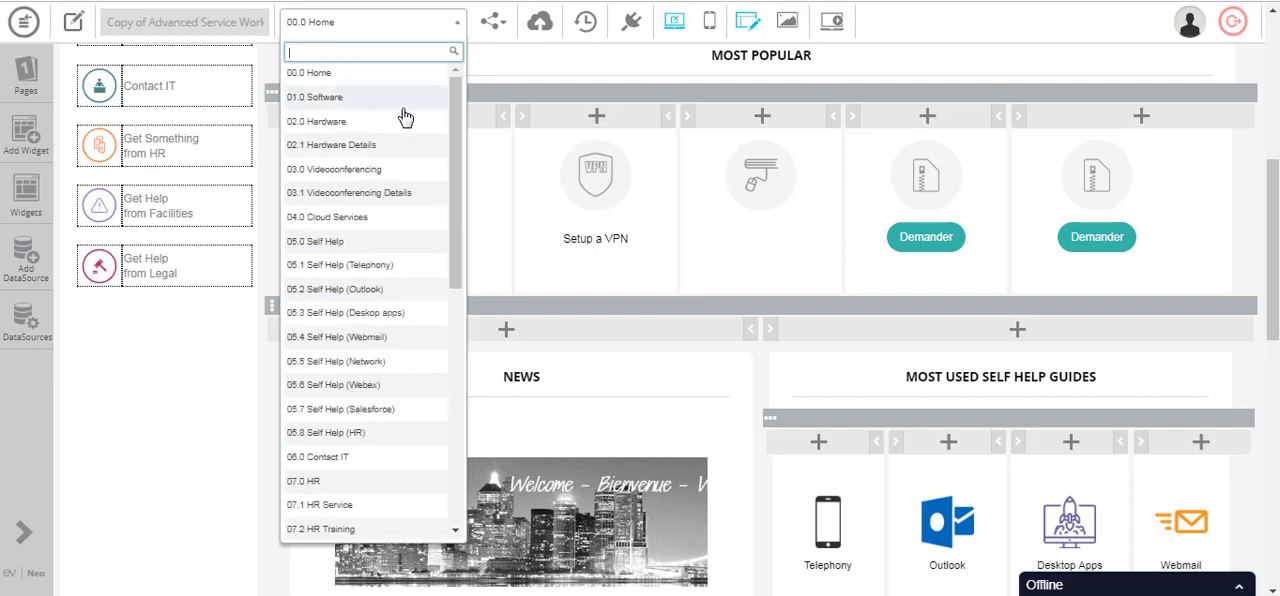
# - View the HTML source code of the Setup VPN widget under Most Popular, then close the code editor without changes
pyautogui.click(577, 190)
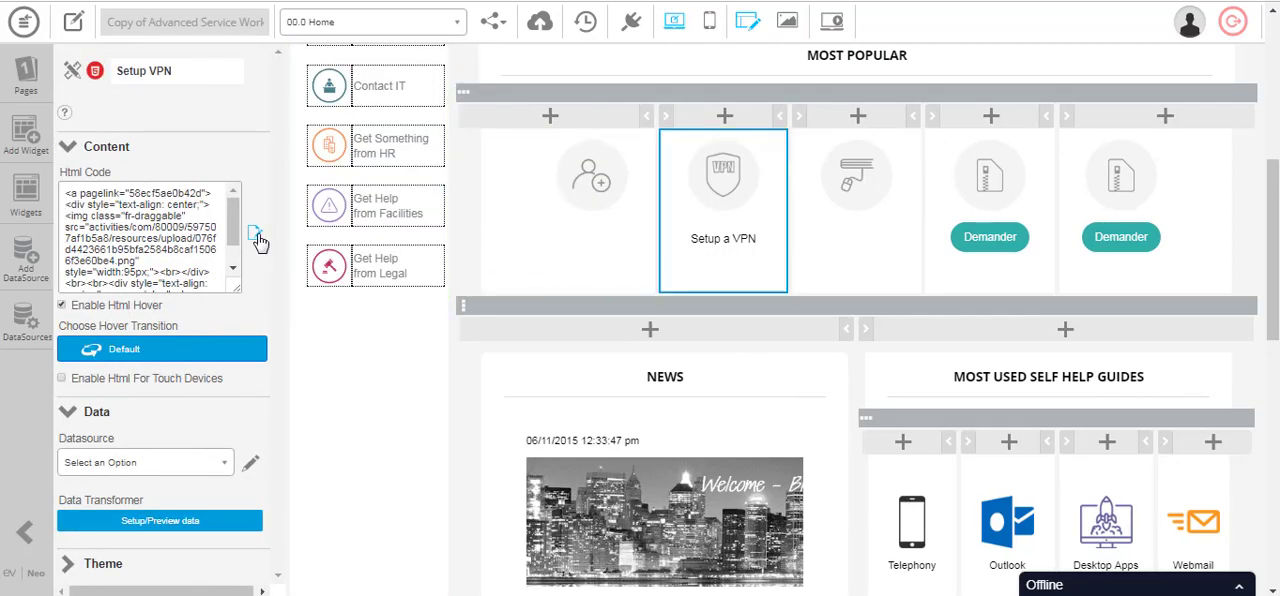
pyautogui.click(256, 236)
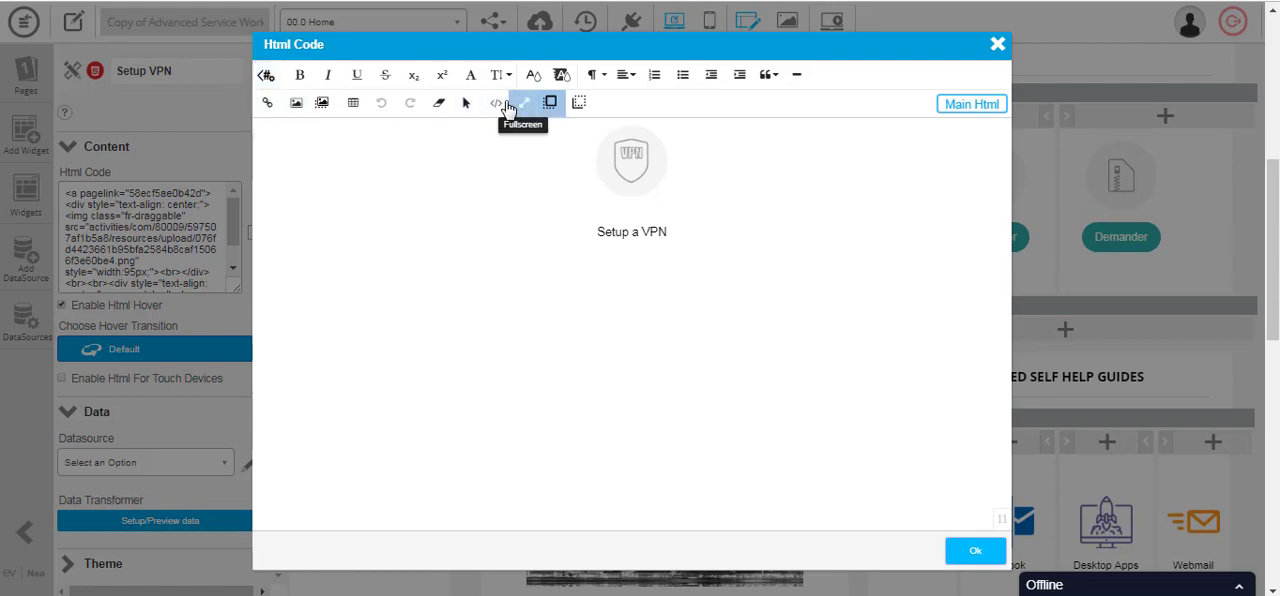
pyautogui.click(508, 108)
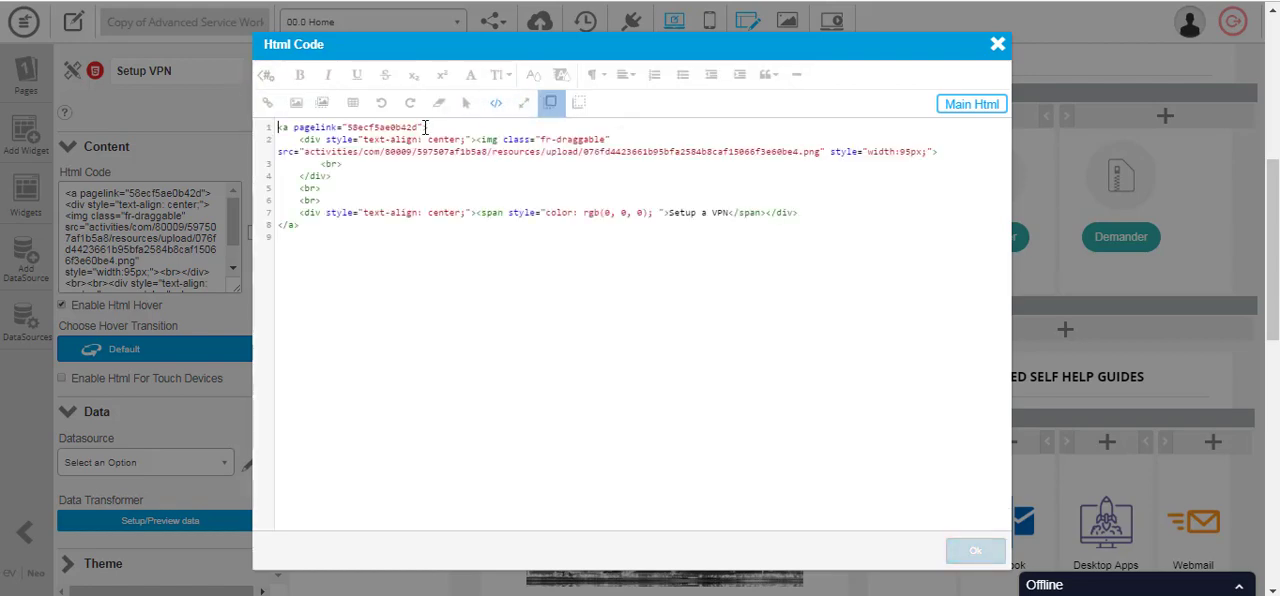
pyautogui.click(997, 44)
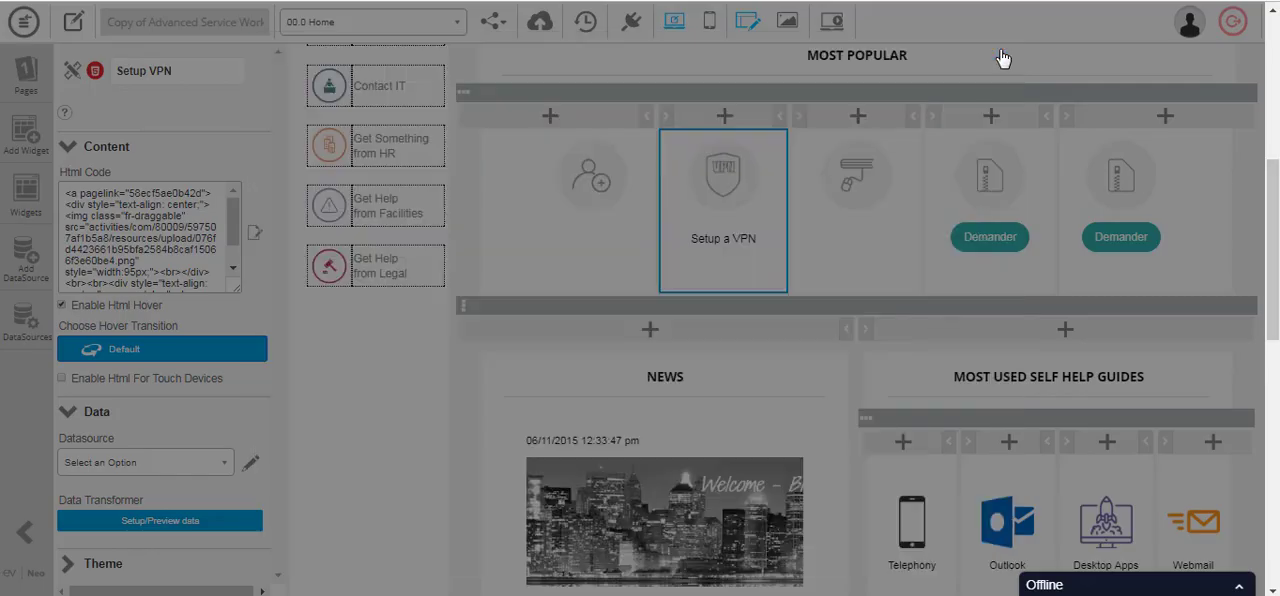
# - Bring up the app's page list again and look over the Home page down to the My Devices section
pyautogui.click(426, 22)
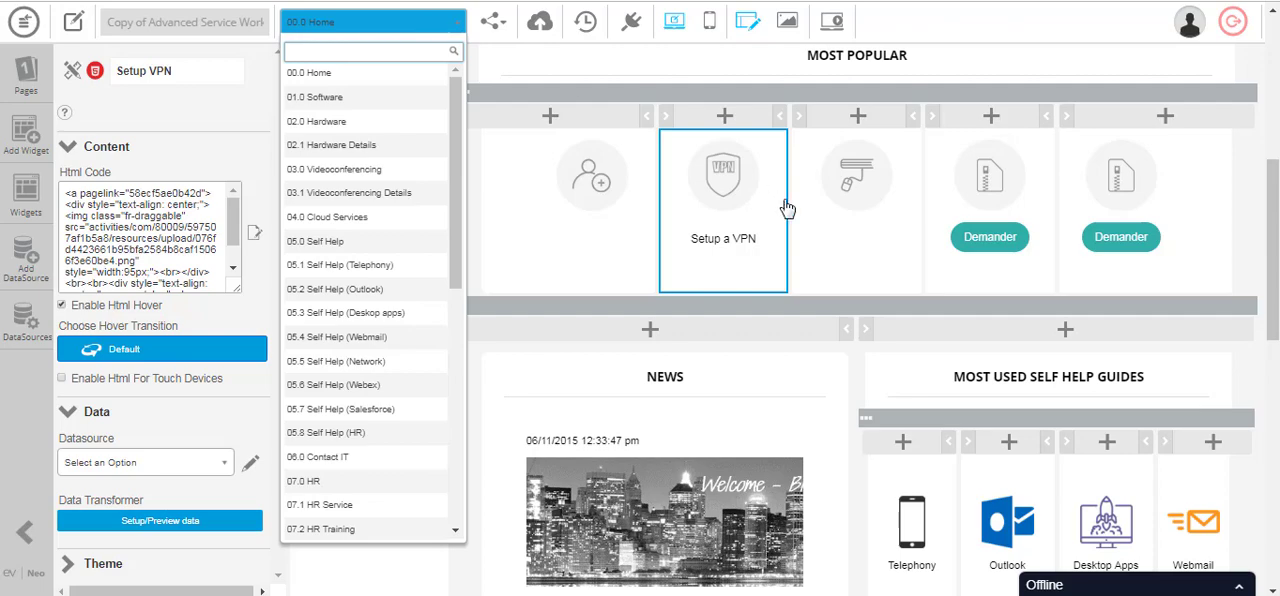
pyautogui.scroll(-1, 810, 206)
pyautogui.scroll(-1, 832, 204)
pyautogui.scroll(-5, 837, 204)
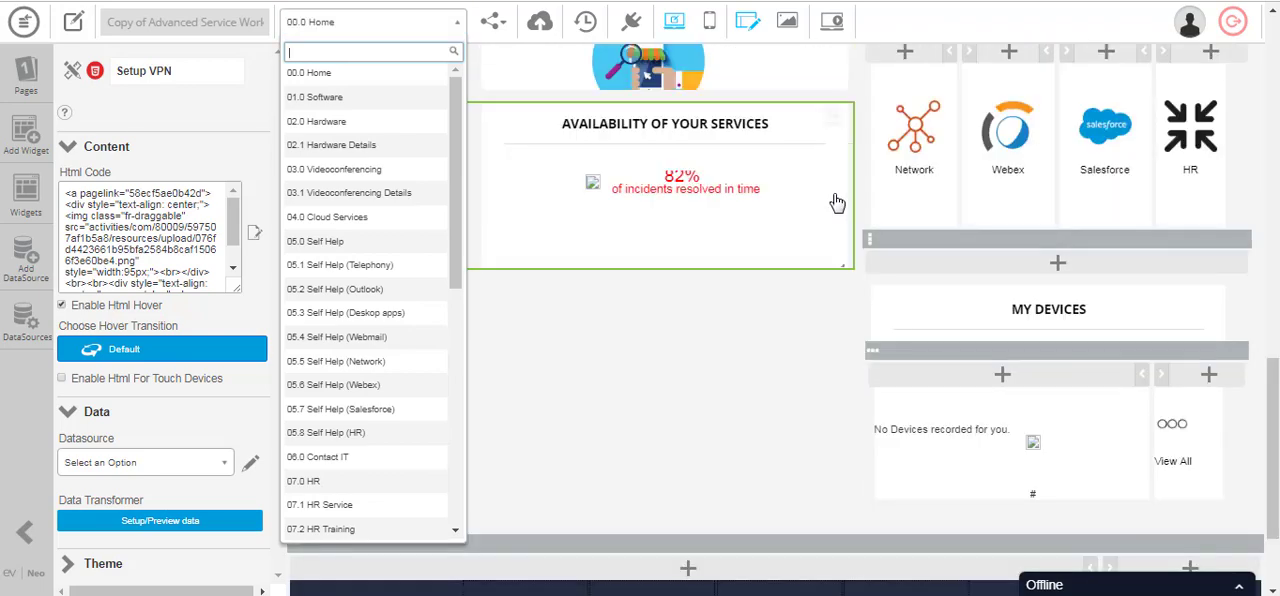